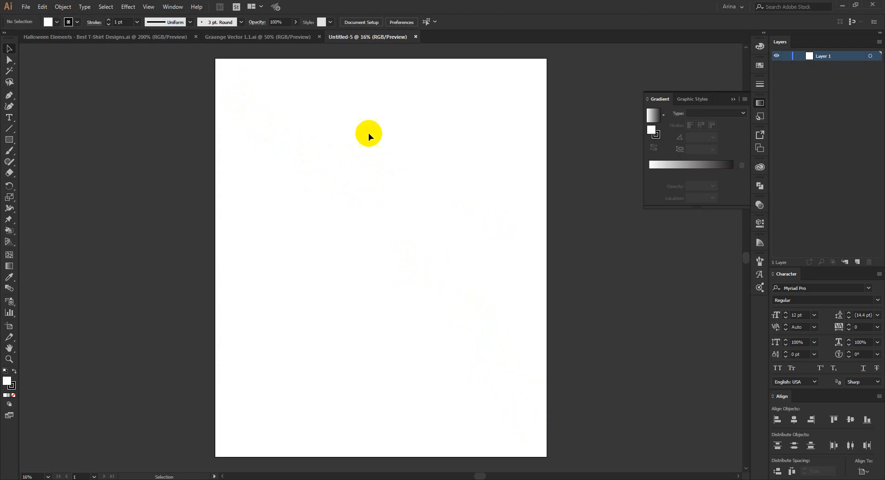
Step: Look over the silhouettes in the Halloween Elements document after leaving the pumpkin group's isolation mode
click(172, 37)
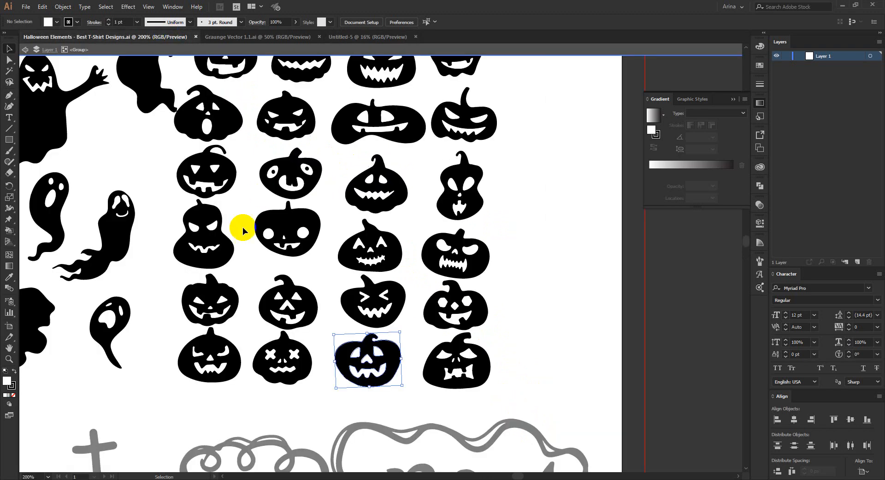
double_click(500, 226)
scroll(511, 226, down, 3)
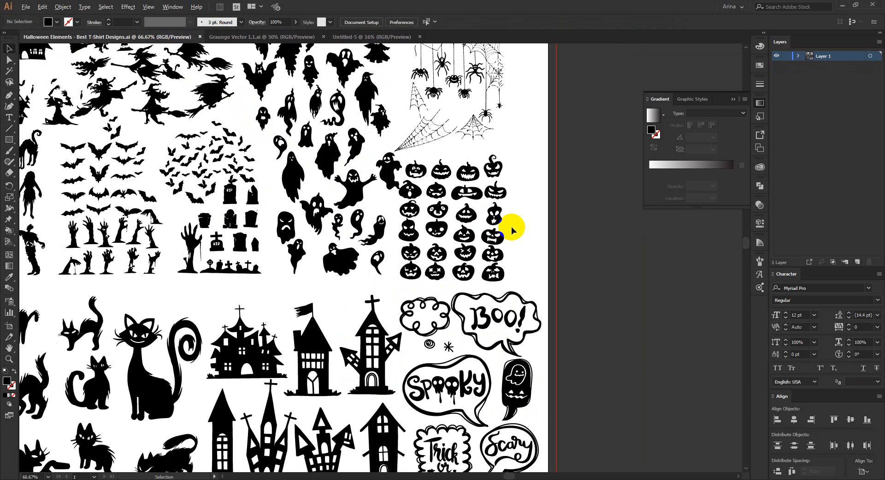
scroll(512, 227, down, 1)
scroll(351, 198, down, 2)
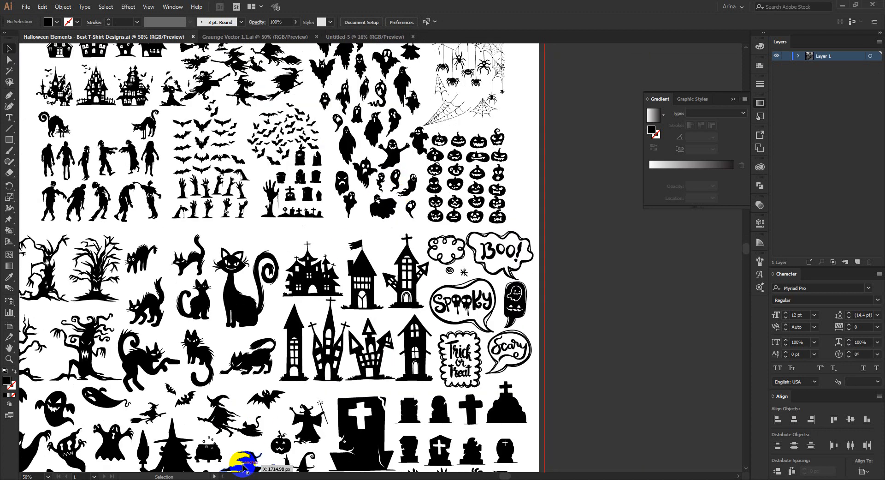
Step: Switch to the web browser and copy the grey full moon image from the moon vector search results
click(235, 479)
right_click(583, 165)
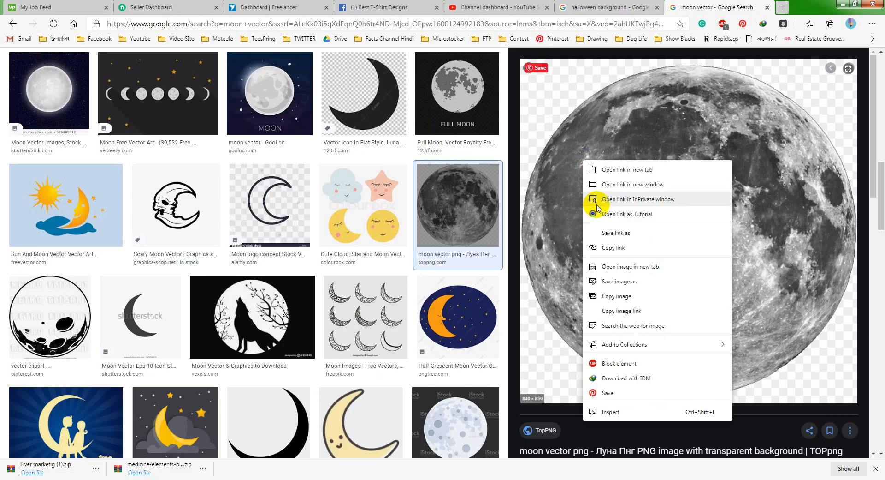
click(633, 293)
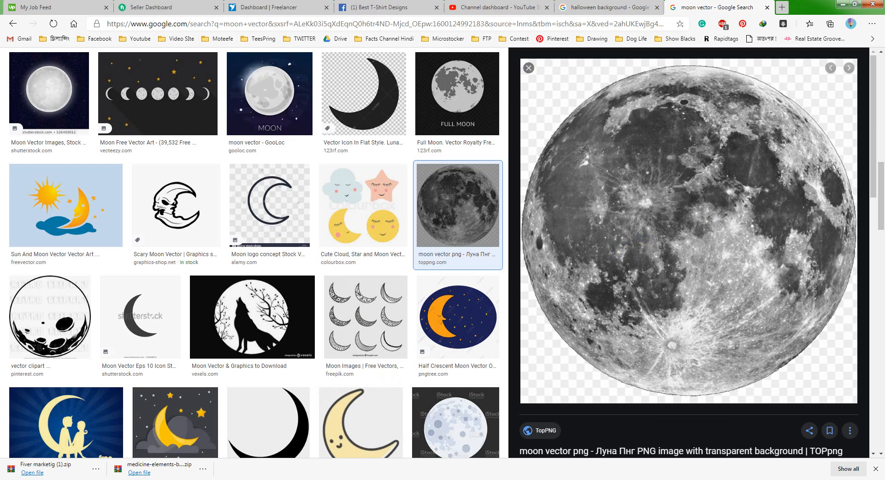
Step: Switch to paint.net, clear the selection and erase the moon picture's background with the Magic Wand at 50% tolerance
click(268, 479)
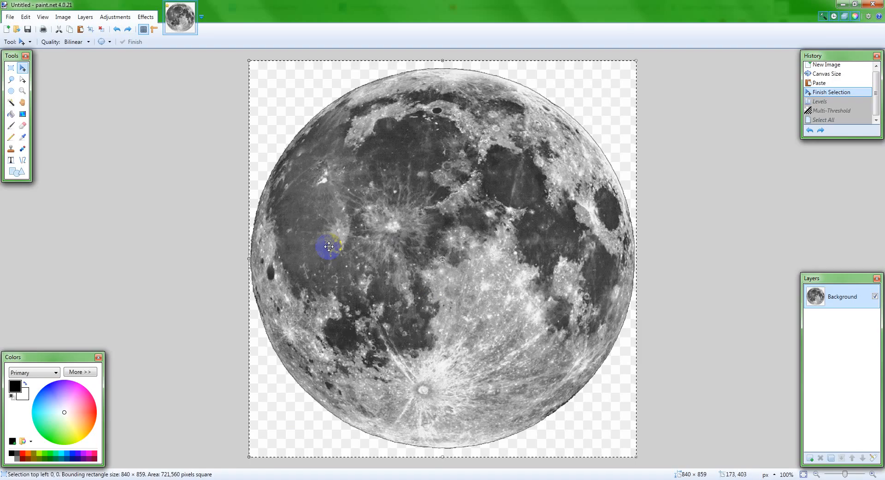
click(11, 68)
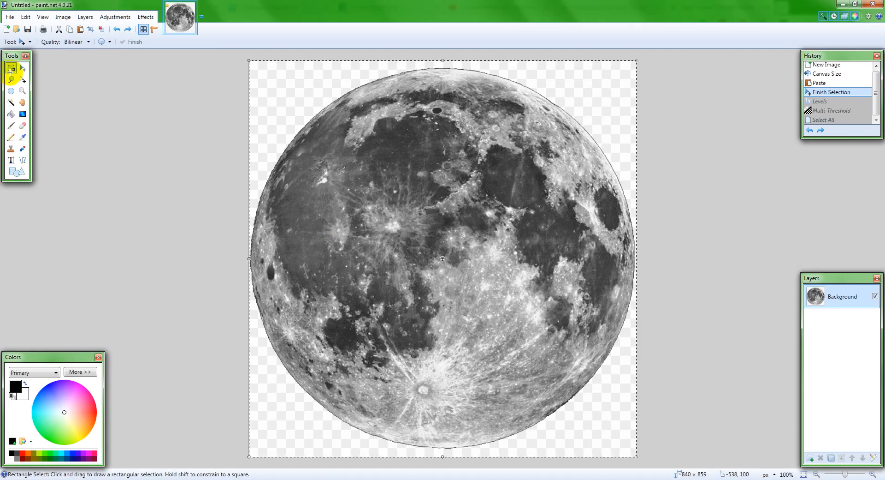
click(91, 154)
click(11, 102)
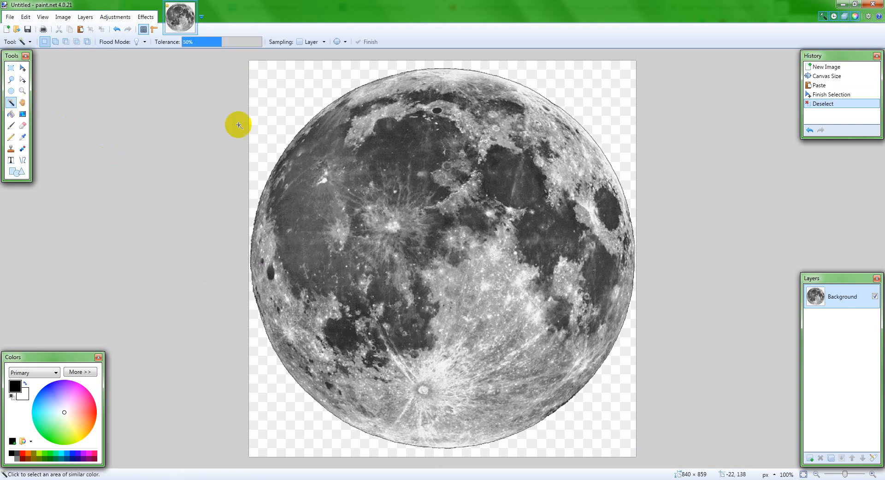
click(258, 117)
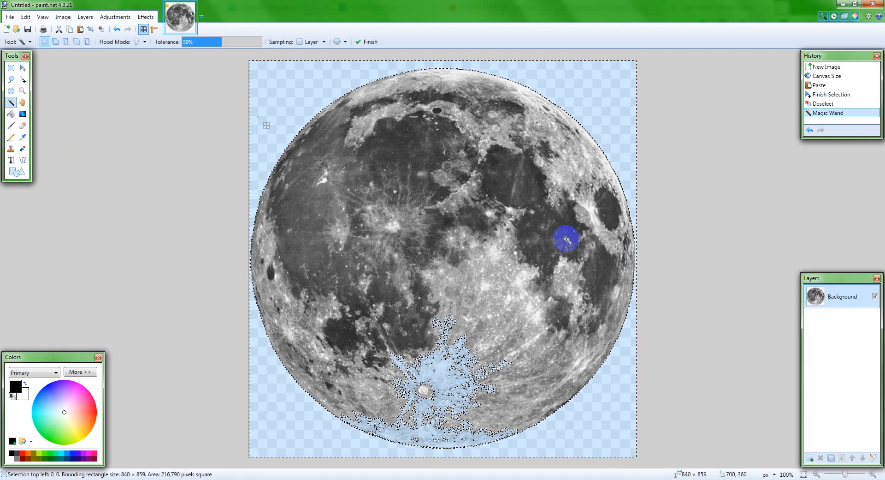
key(Delete)
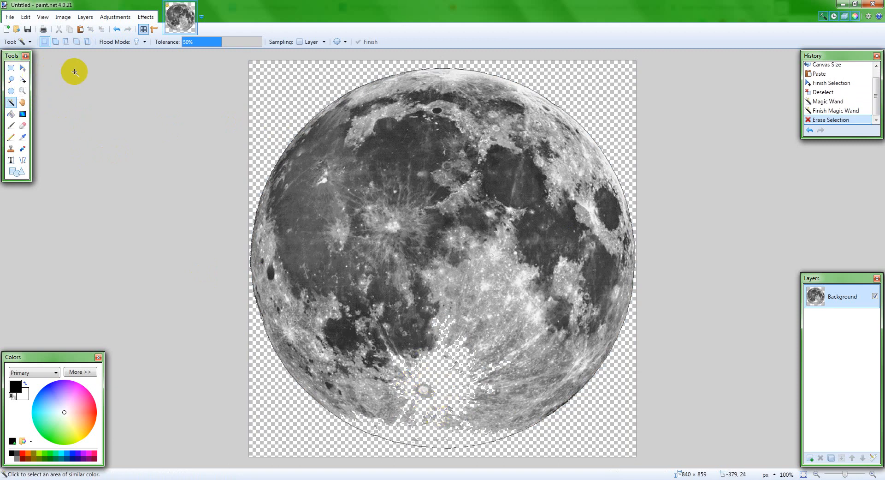
Step: Apply a Levels adjustment to the moon with an input white point of 138 and black point of 117
click(124, 18)
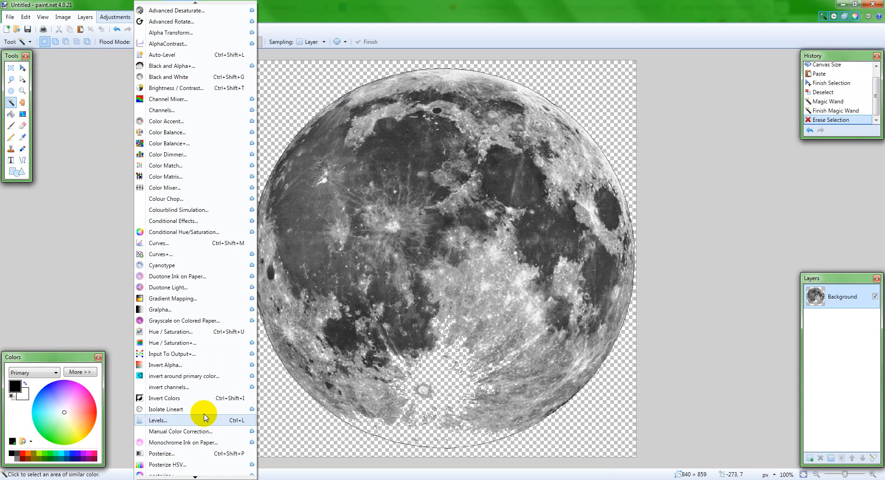
click(174, 420)
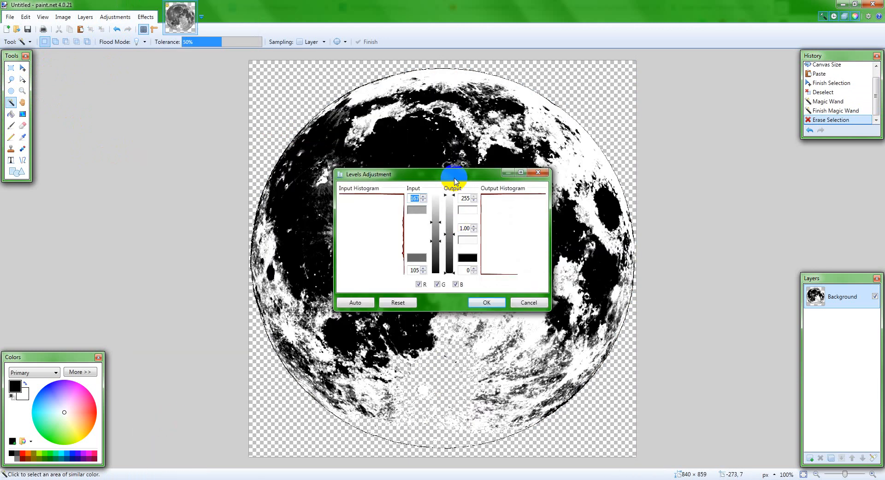
drag(452, 172, 185, 164)
mouse_move(169, 212)
mouse_down()
mouse_move(168, 191)
mouse_move(169, 249)
mouse_move(168, 220)
mouse_up()
click(206, 287)
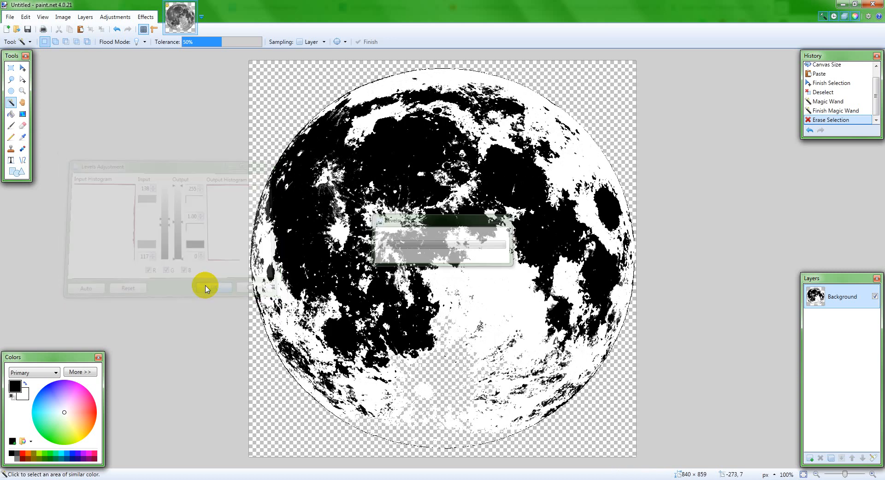
Step: Apply the Multi-Threshold effect to the moon with threshold level 85, upper opacity 0 and the Luminosity channel
click(146, 17)
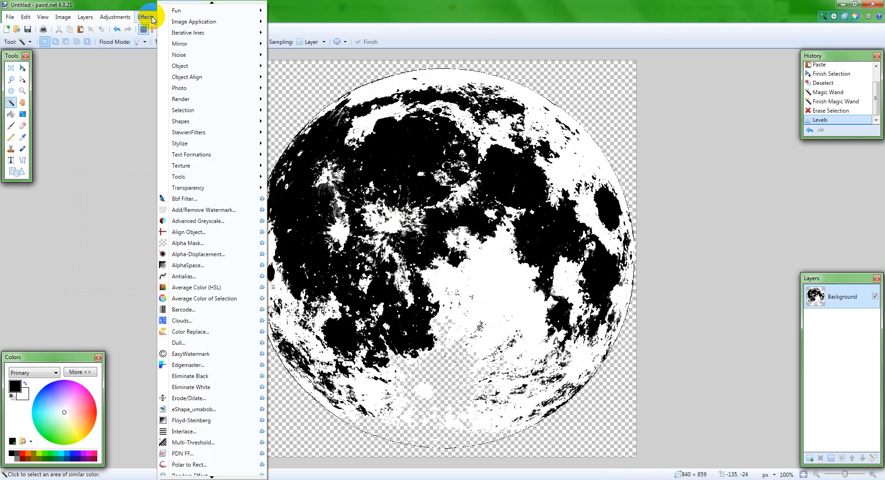
click(190, 442)
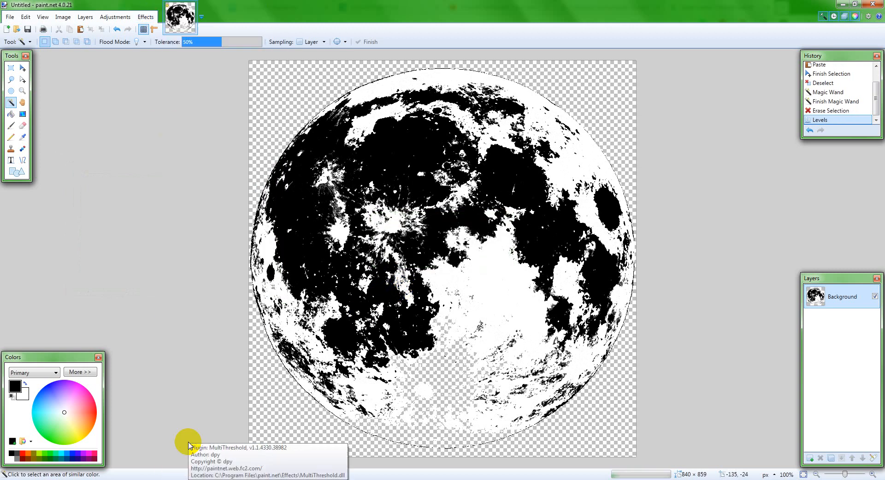
drag(463, 191, 175, 182)
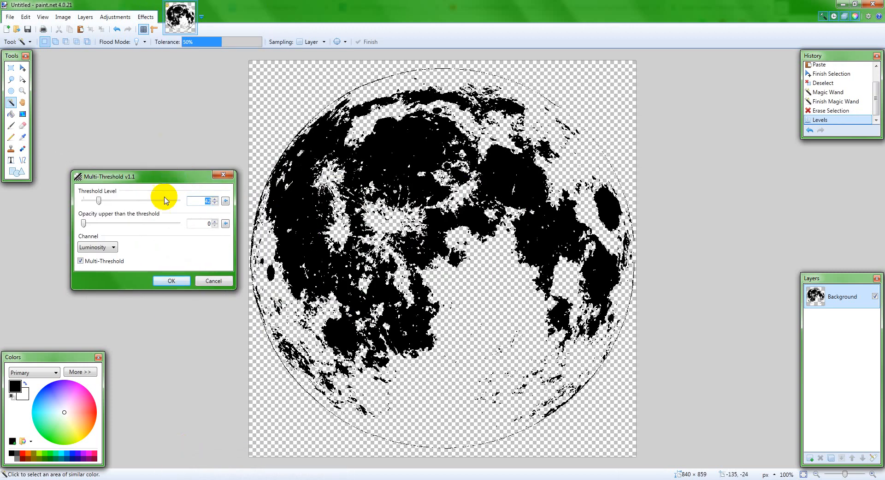
drag(101, 202, 117, 203)
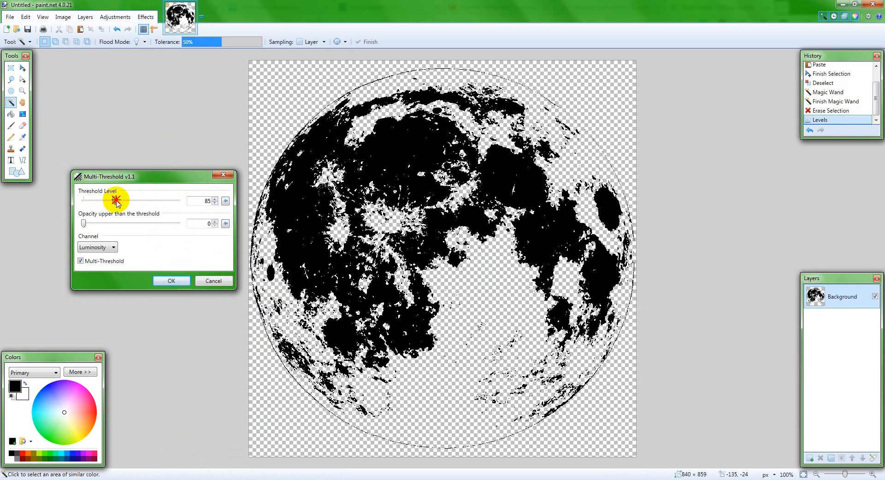
click(169, 279)
Step: Copy the whole black moon texture and paste it into the Untitled-5 document in Illustrator
click(457, 236)
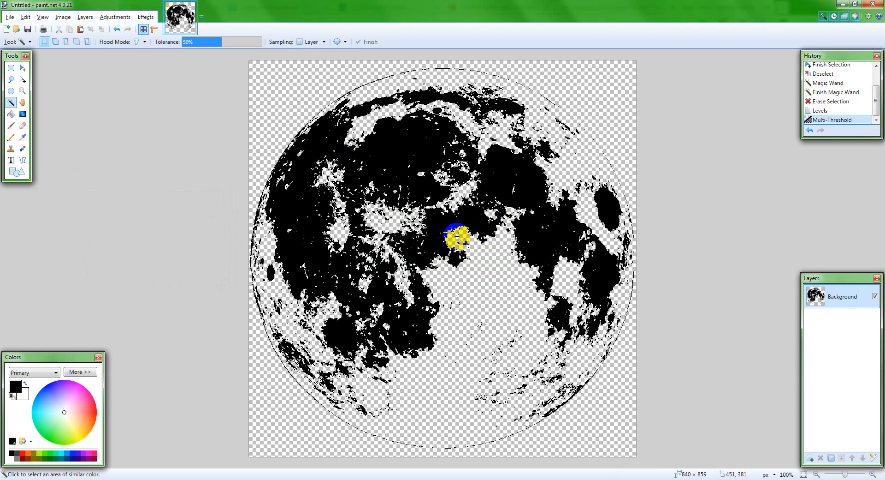
key(ctrl+a)
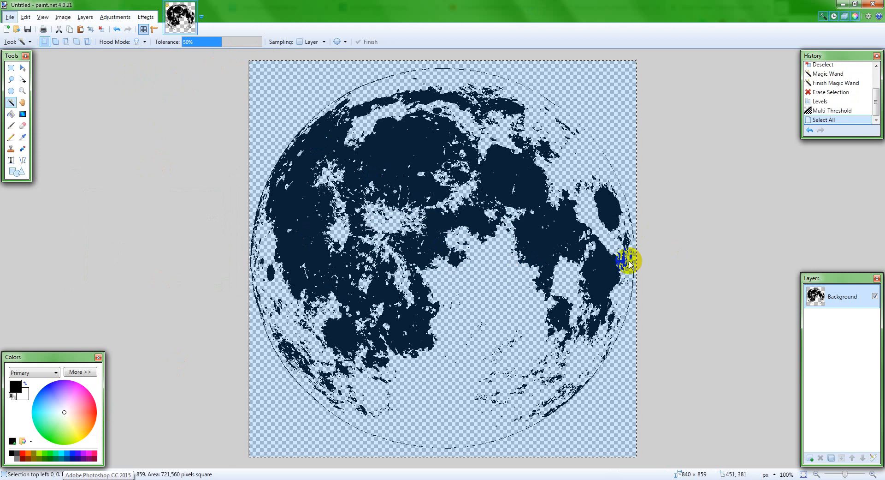
click(474, 159)
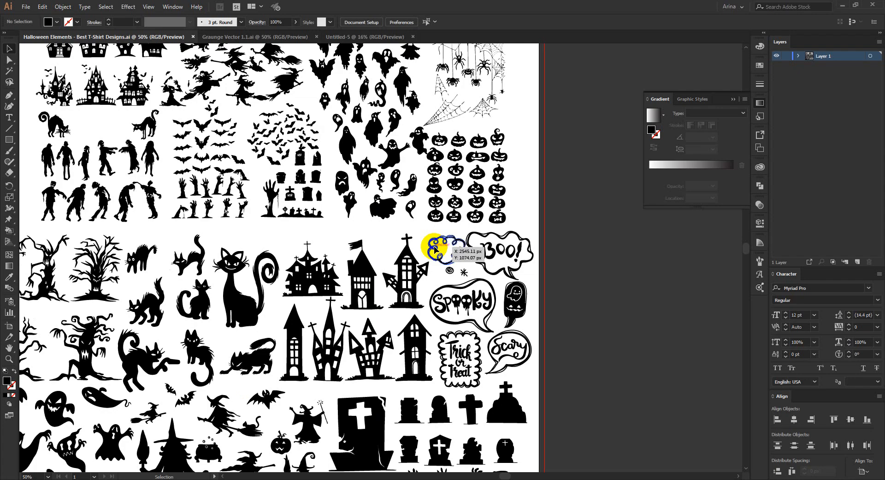
click(341, 37)
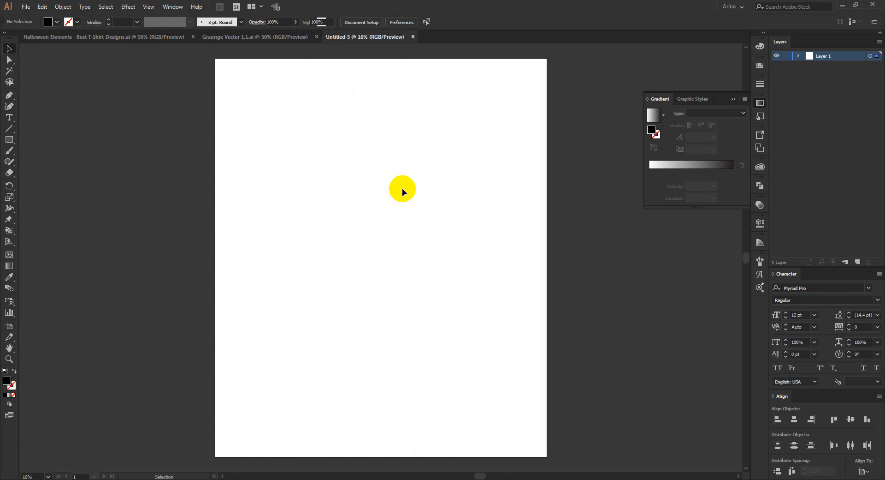
key(ctrl+v)
Step: Trace the pasted moon image with the Silhouettes preset and set the tracing threshold to 170
scroll(390, 261, up, 3)
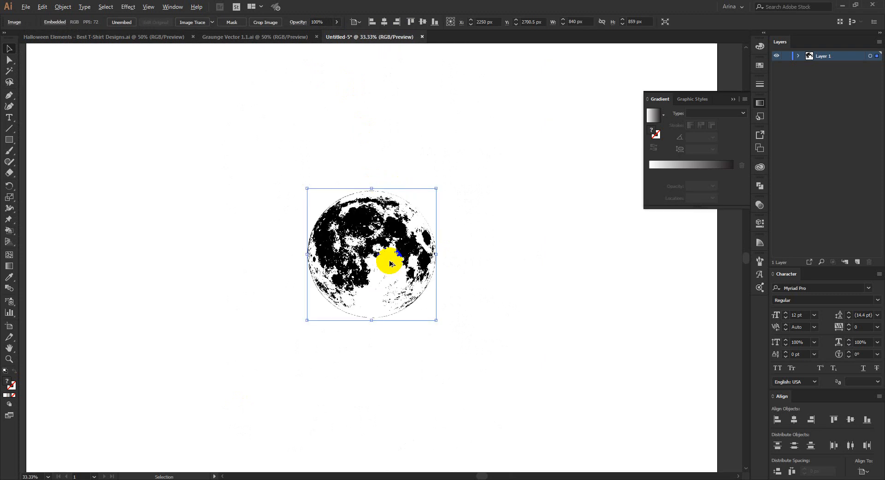
scroll(390, 263, up, 1)
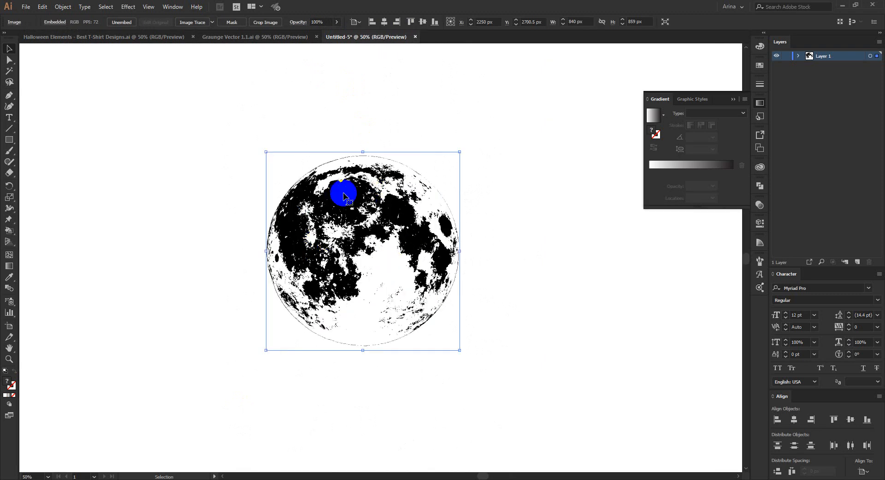
click(212, 27)
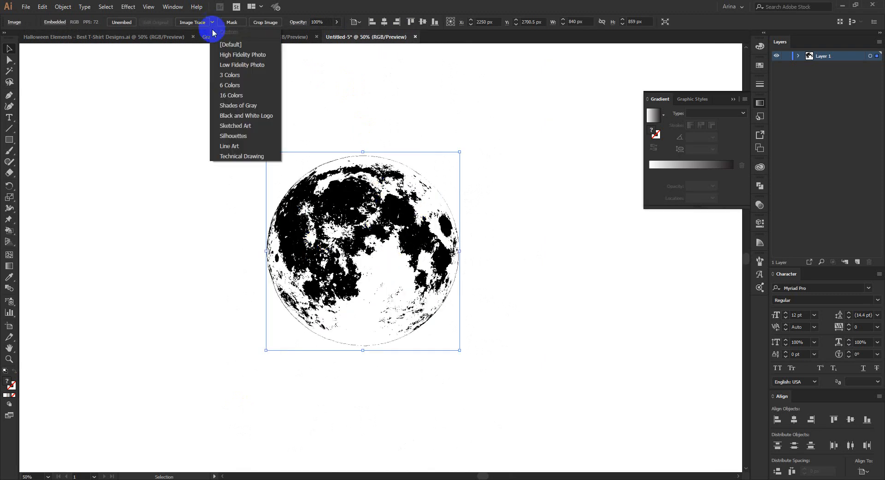
click(231, 137)
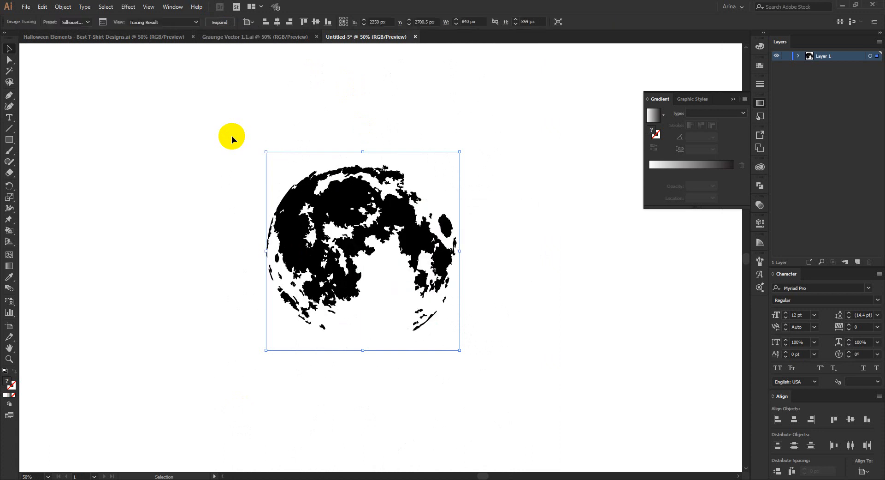
click(103, 21)
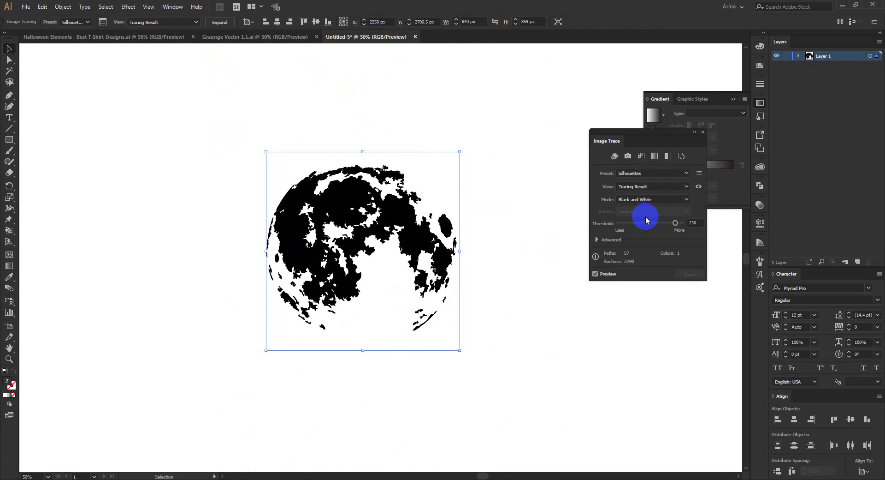
click(662, 223)
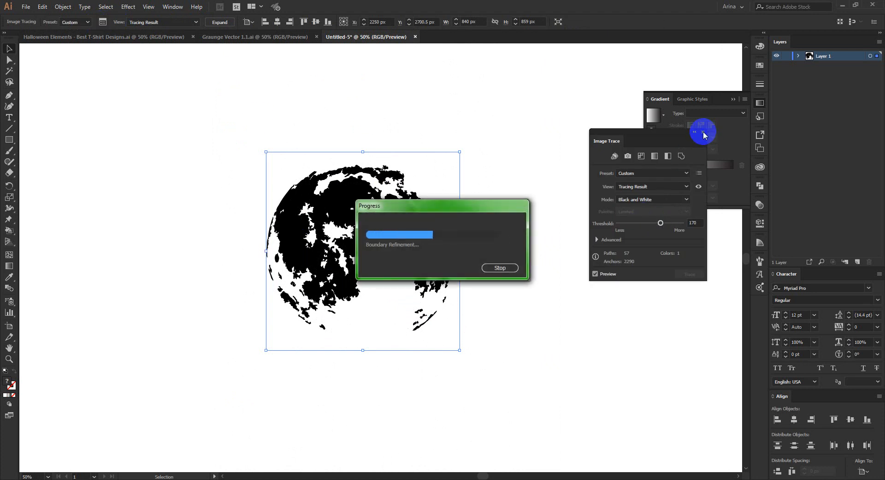
click(703, 133)
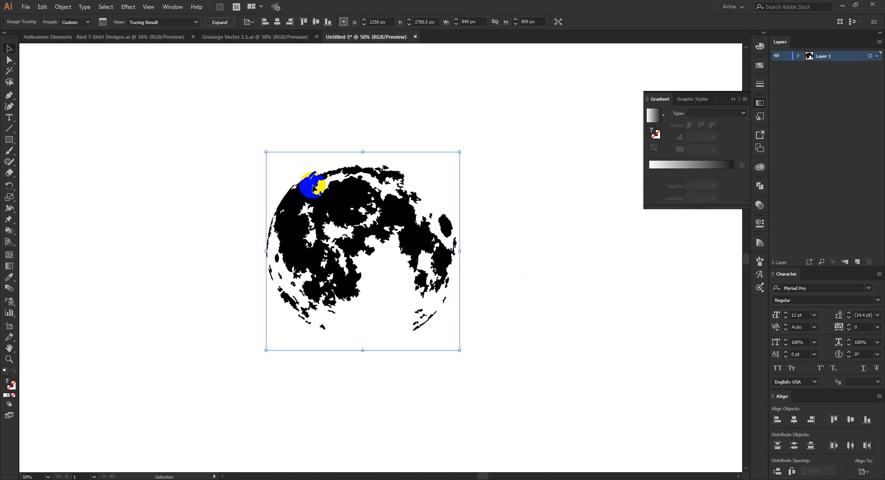
Step: Expand the moon tracing into editable vector paths
click(220, 22)
click(224, 132)
mouse_move(224, 132)
mouse_down()
mouse_move(494, 356)
mouse_move(531, 361)
mouse_up()
click(530, 361)
Step: Draw a circle about 799 px across from the moon's centre and fill it with red
drag(8, 141, 33, 161)
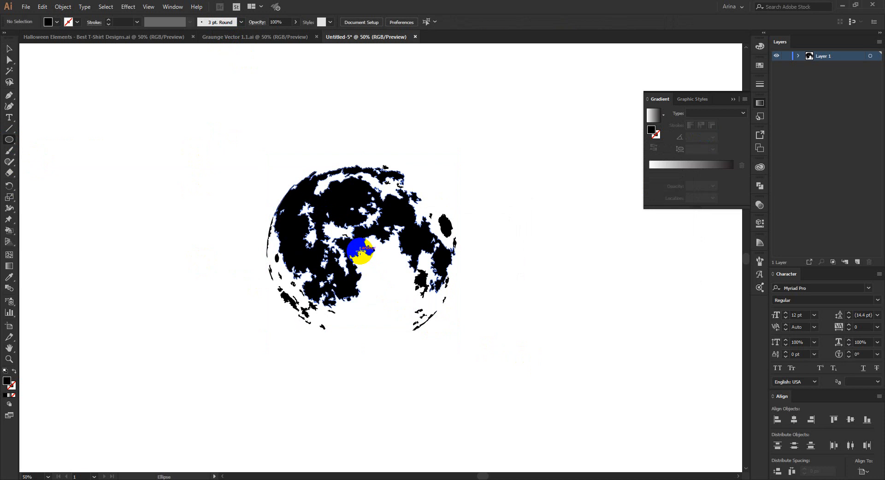
drag(364, 251, 454, 336)
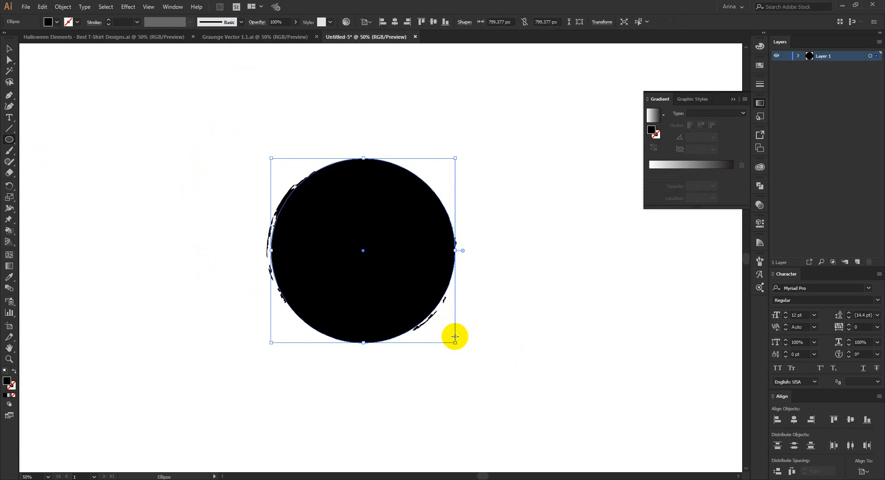
click(56, 23)
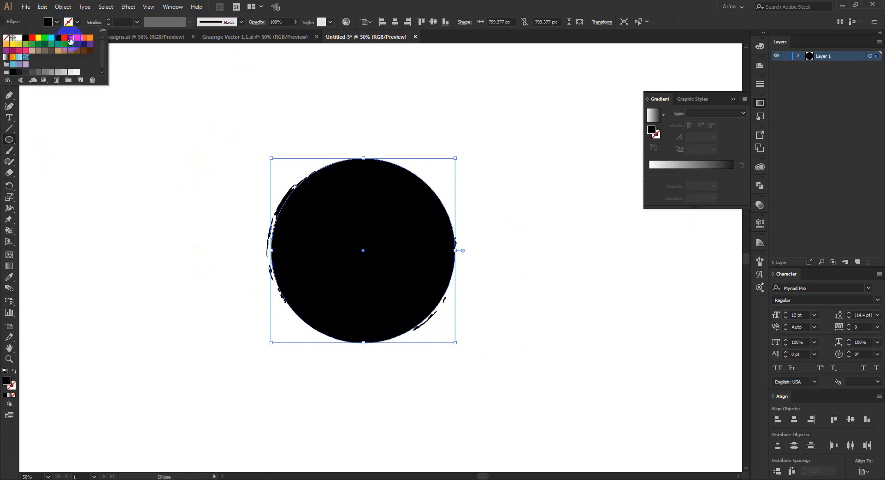
click(70, 39)
click(153, 179)
Step: Send the red circle behind the moon texture and enlarge it to about 836 px across to cover the texture's edges
key(v)
key(ctrl+x)
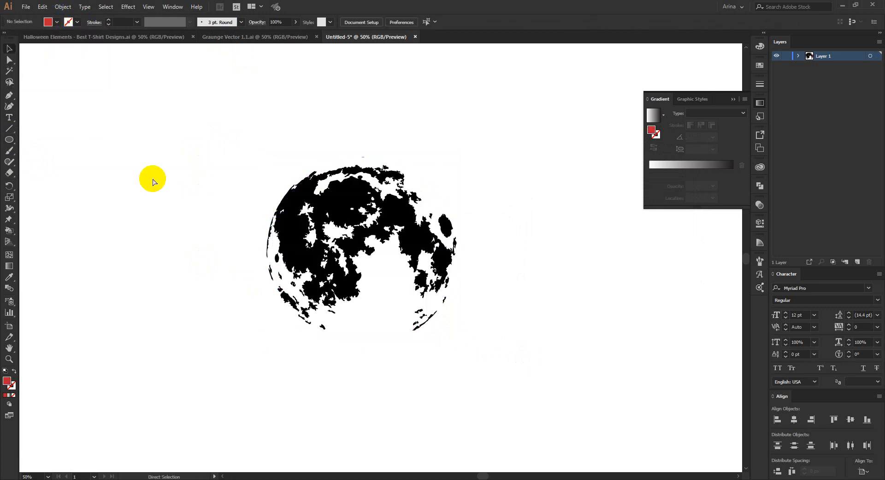
key(ctrl+b)
key(ctrl+equal)
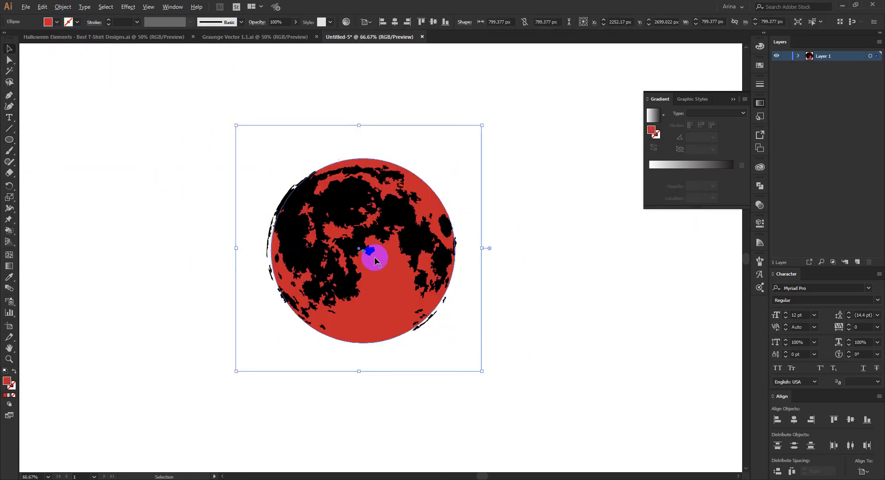
drag(236, 248, 230, 247)
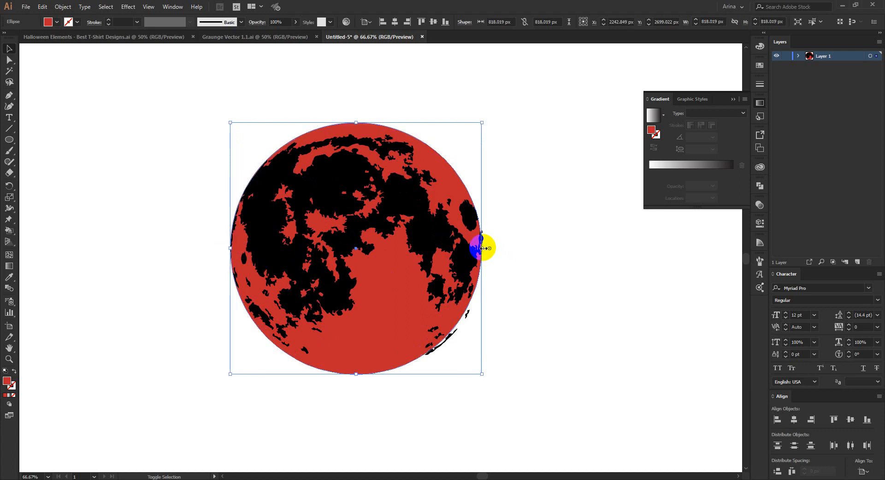
drag(483, 248, 489, 247)
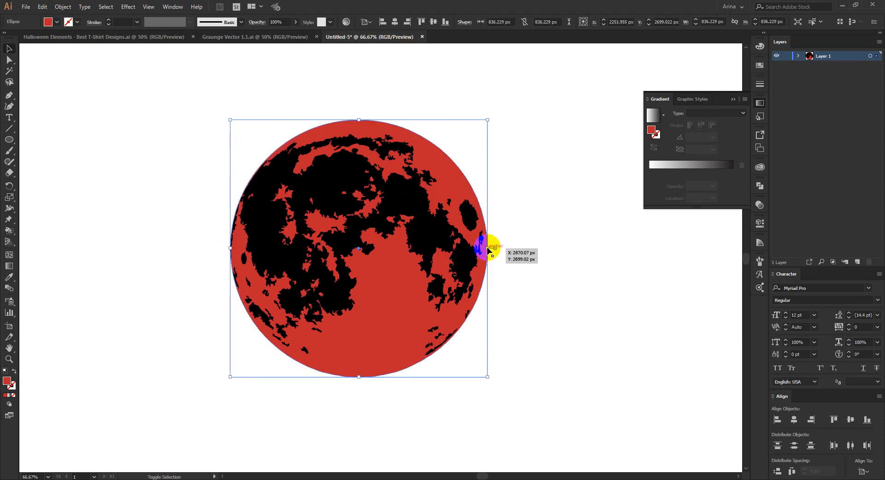
click(130, 154)
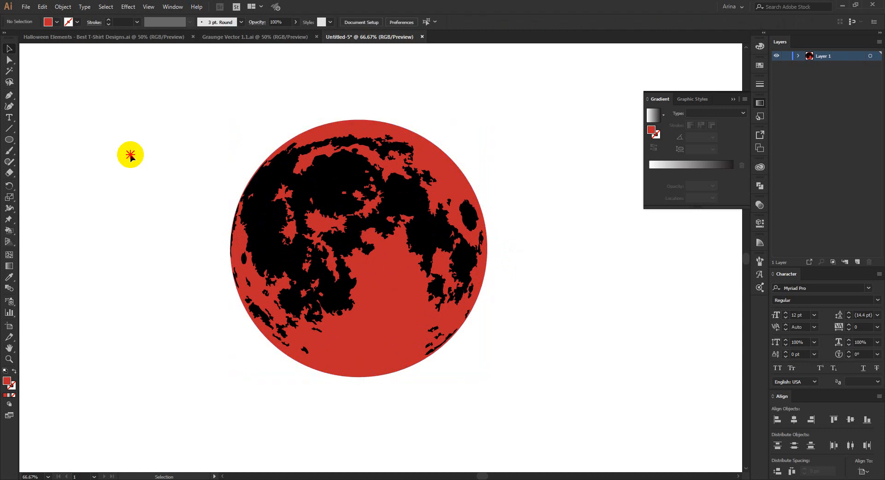
scroll(365, 247, up, 1)
scroll(293, 156, down, 1)
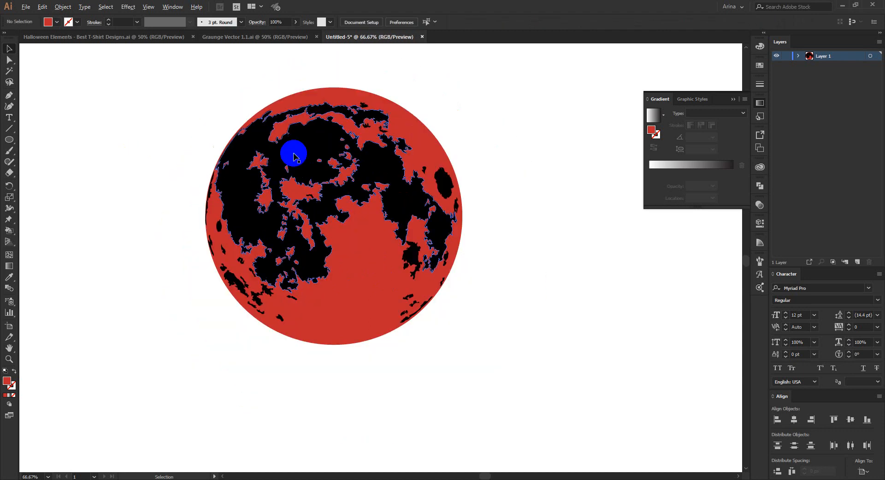
click(270, 158)
click(171, 96)
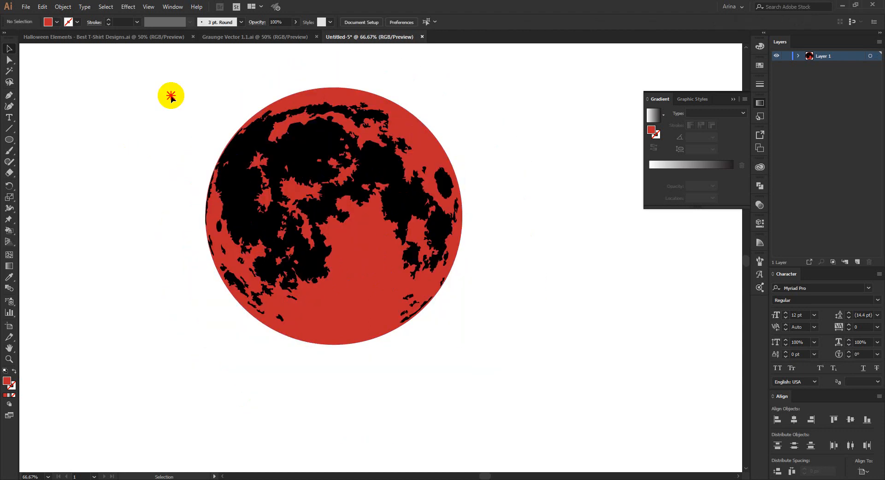
drag(170, 95, 508, 362)
click(509, 362)
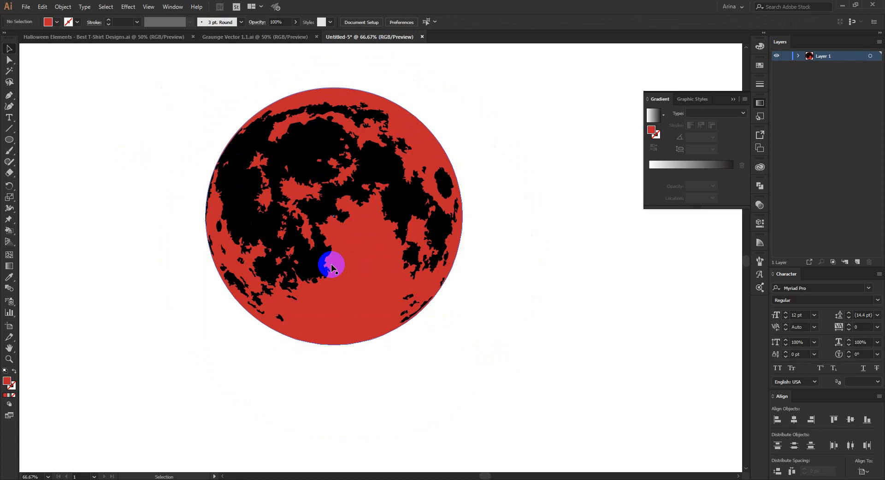
Step: Apply a gradient fill to the red circle behind the moon texture and set its starting colour to yellow
click(358, 239)
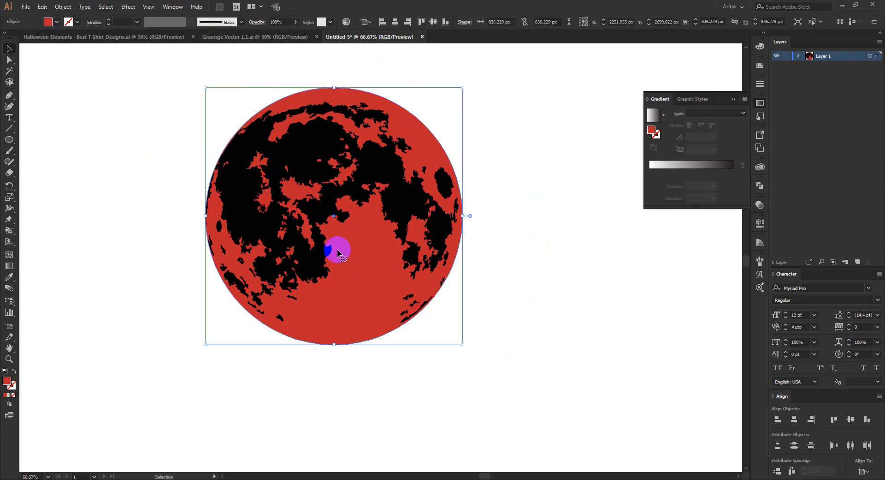
scroll(364, 153, up, 1)
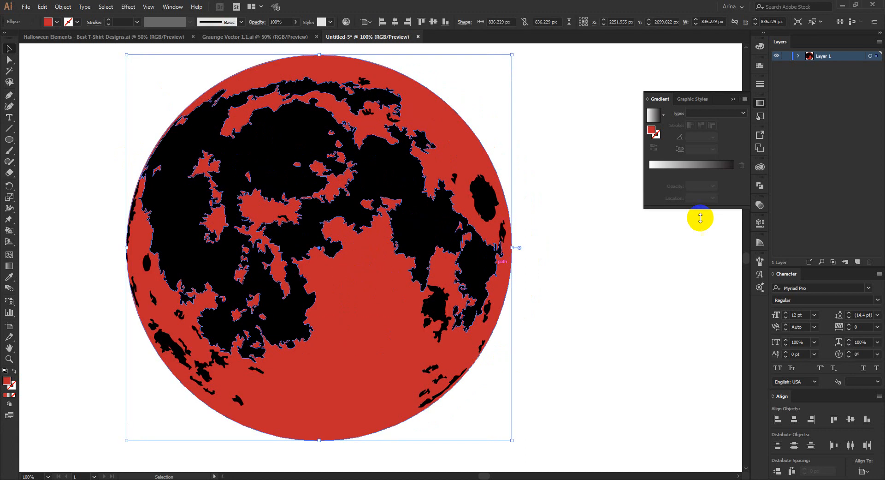
click(685, 169)
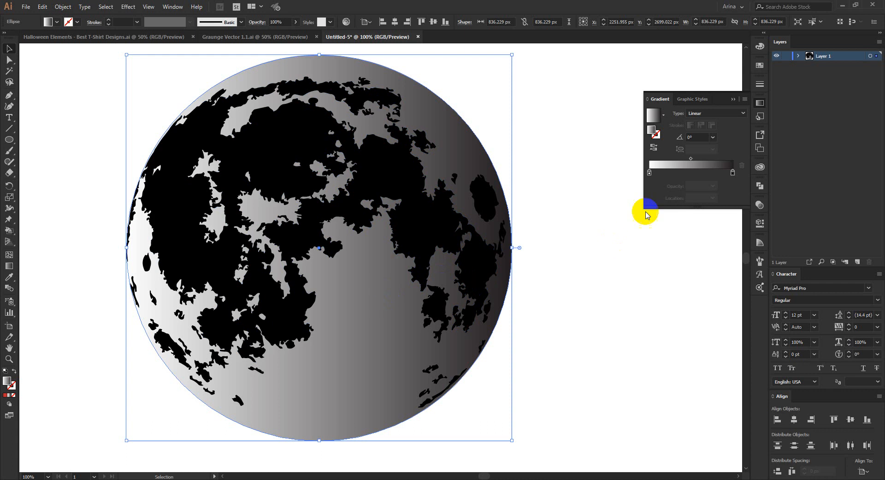
double_click(649, 172)
click(710, 204)
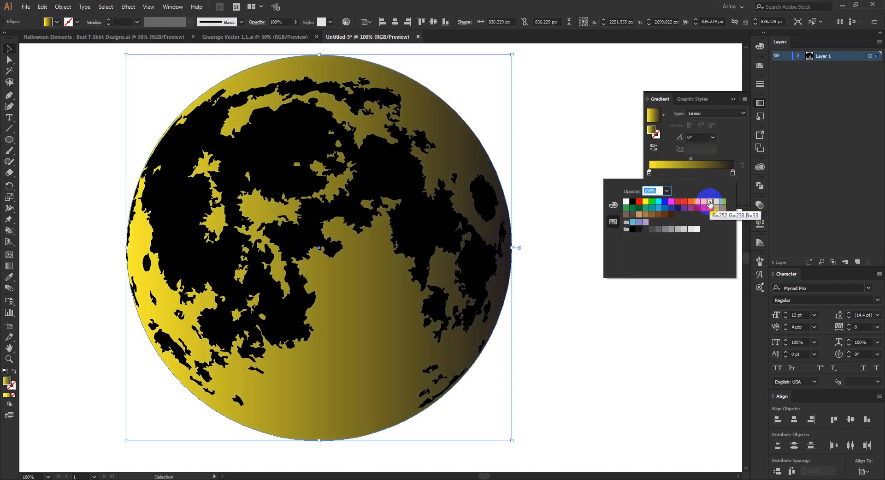
Step: Set the end colour of the circle's gradient to deep orange
click(733, 173)
double_click(733, 173)
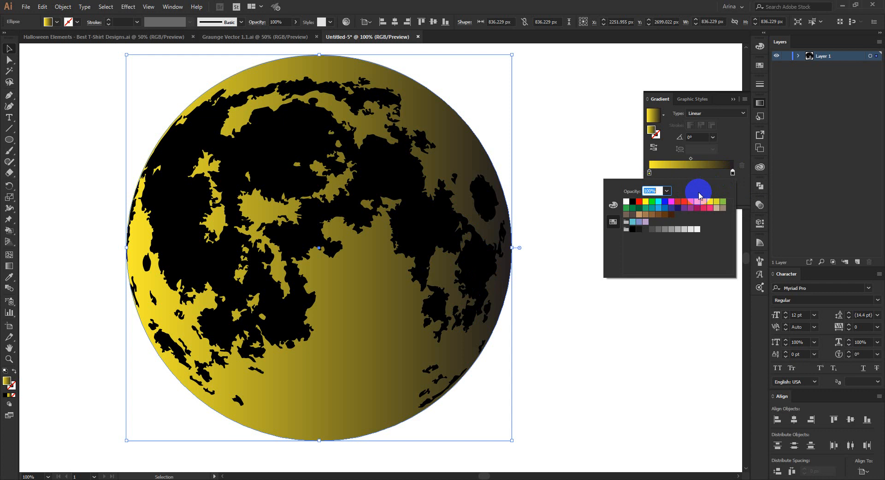
click(696, 202)
click(563, 278)
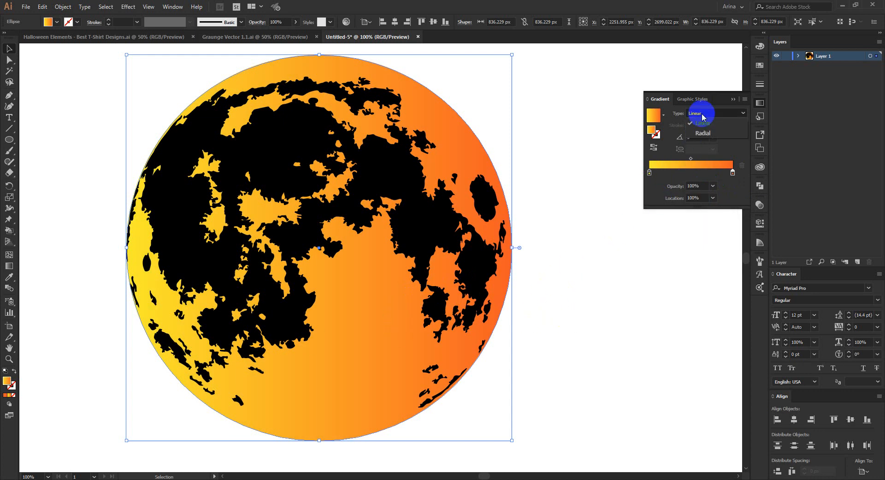
Step: Make the circle's gradient radial and move its yellow stop to about 63% so the orange stays near the rim
click(703, 133)
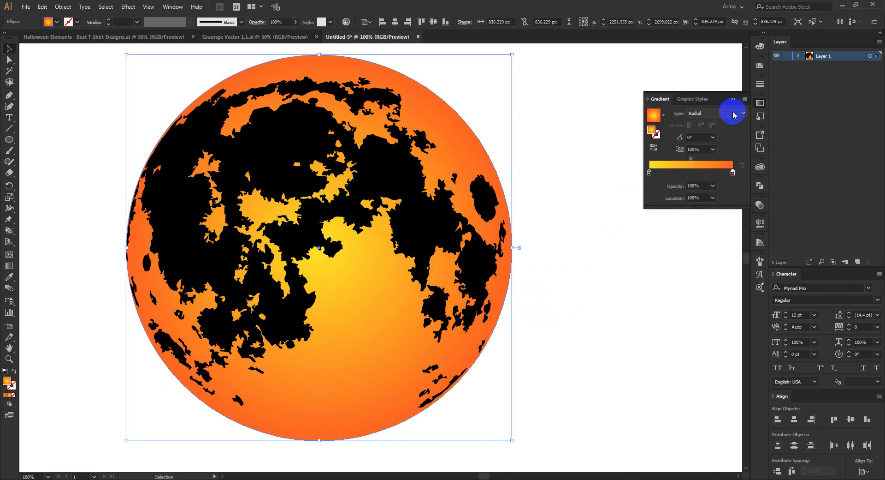
drag(650, 175, 685, 175)
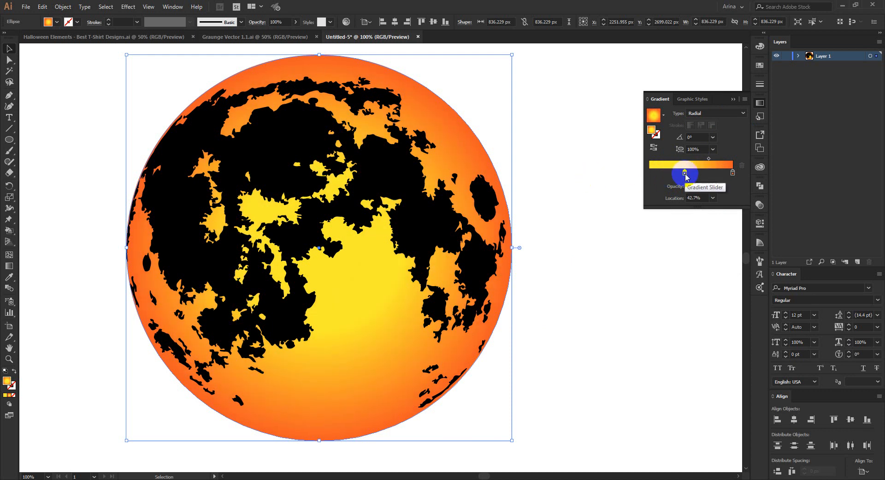
shift+click(258, 104)
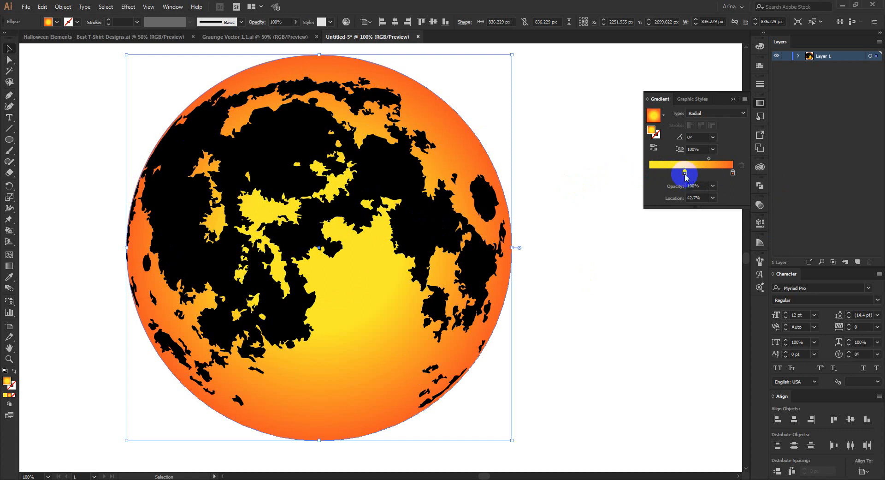
drag(685, 174, 703, 176)
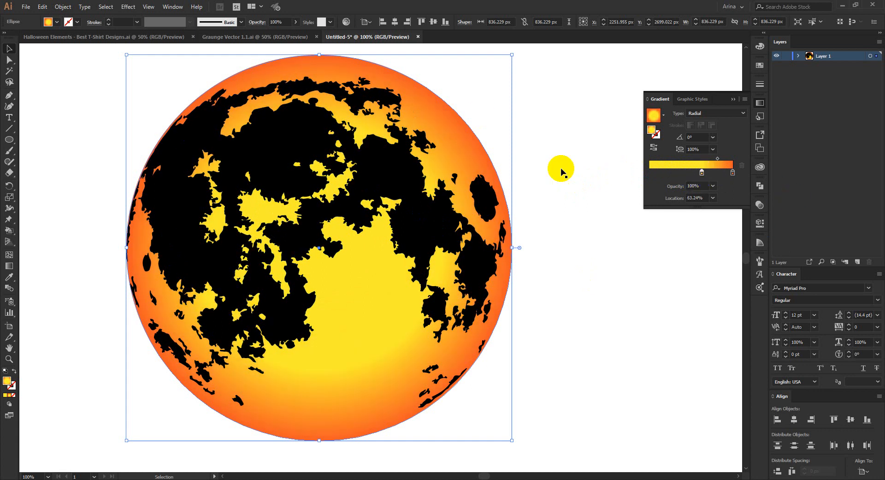
click(547, 143)
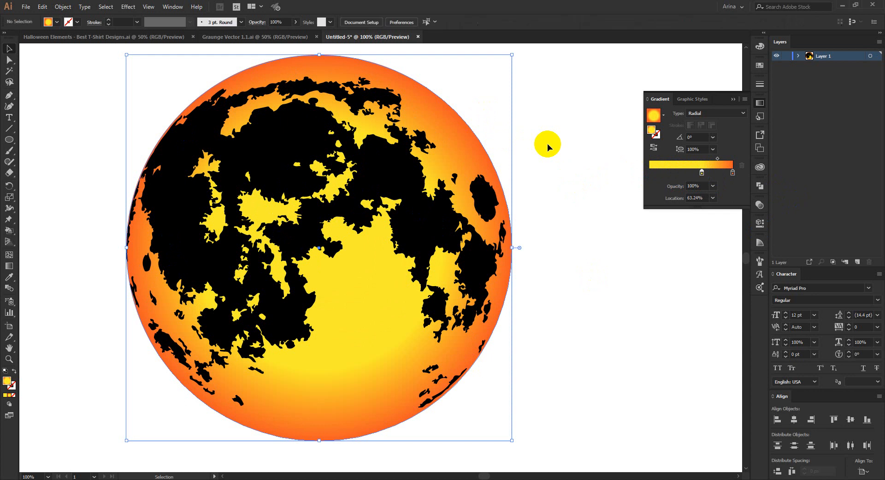
Step: Recolour the black moon texture with a light orange fill
click(412, 178)
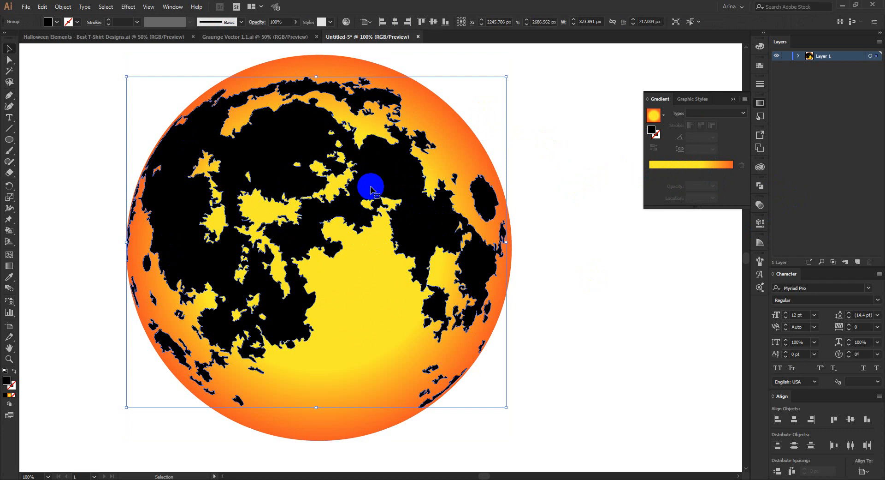
click(57, 22)
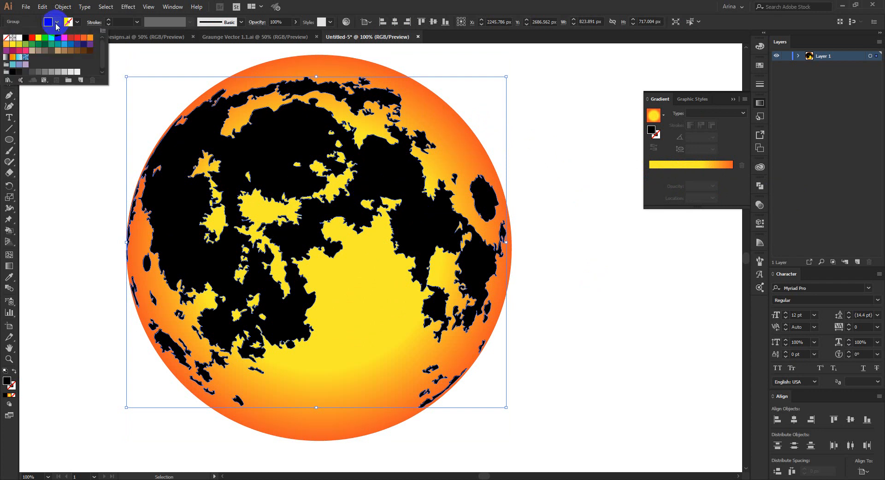
click(84, 40)
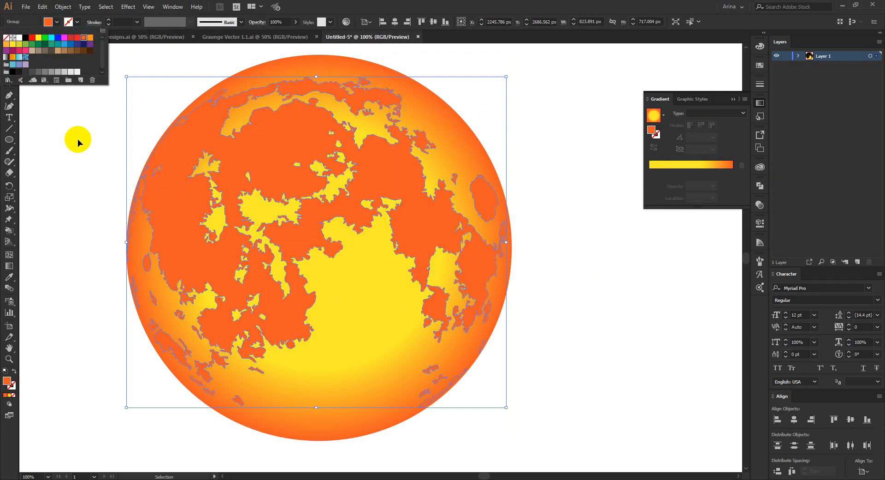
click(89, 40)
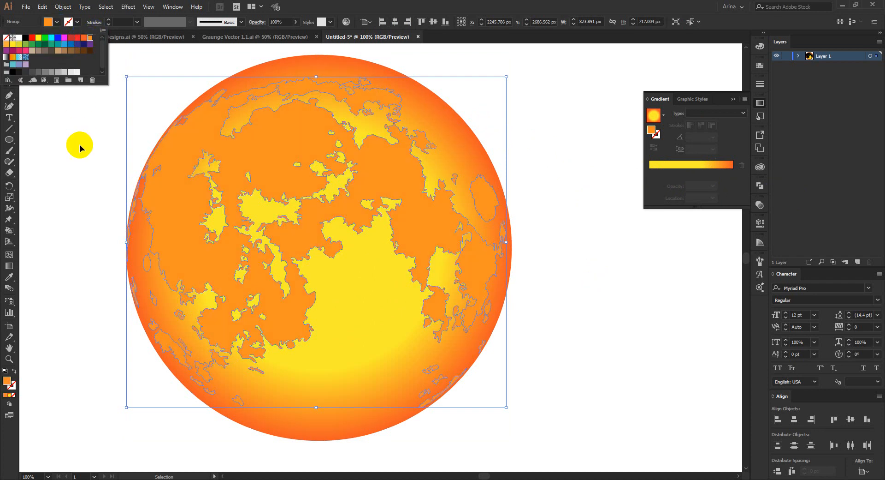
click(79, 144)
click(79, 143)
scroll(383, 204, down, 1)
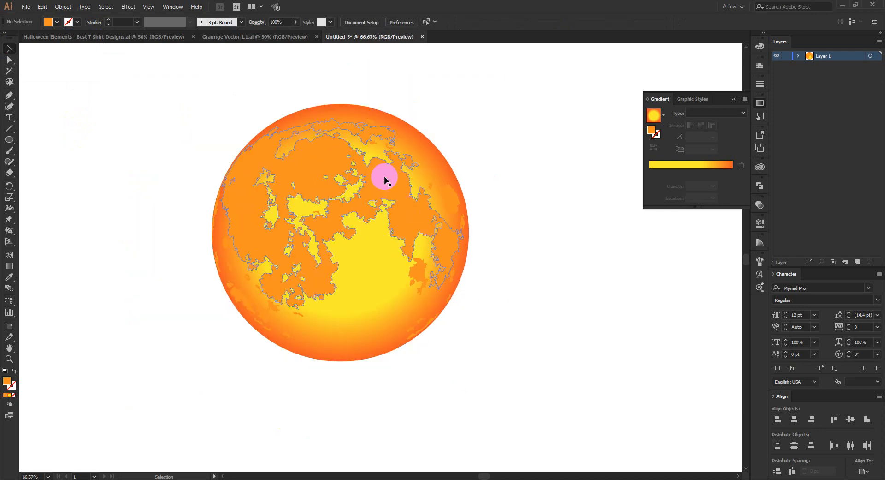
Step: Set the opacity of the moon texture group to 50%
click(389, 179)
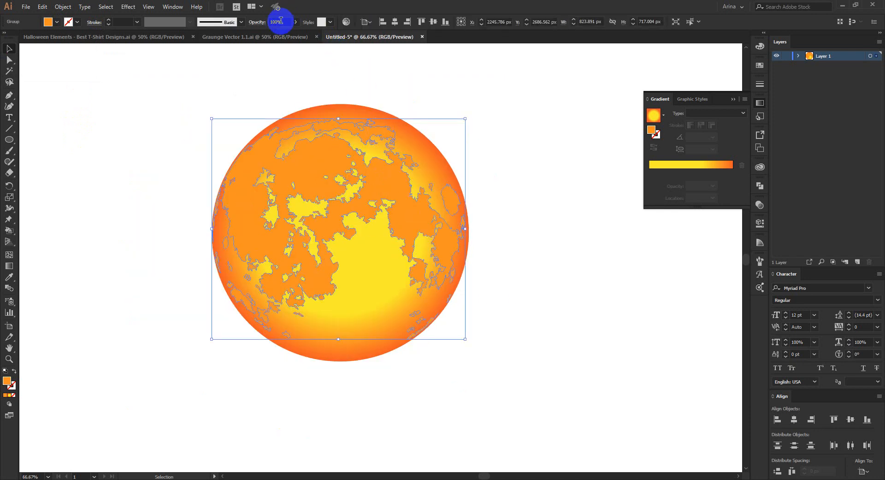
text(70)
key(Return)
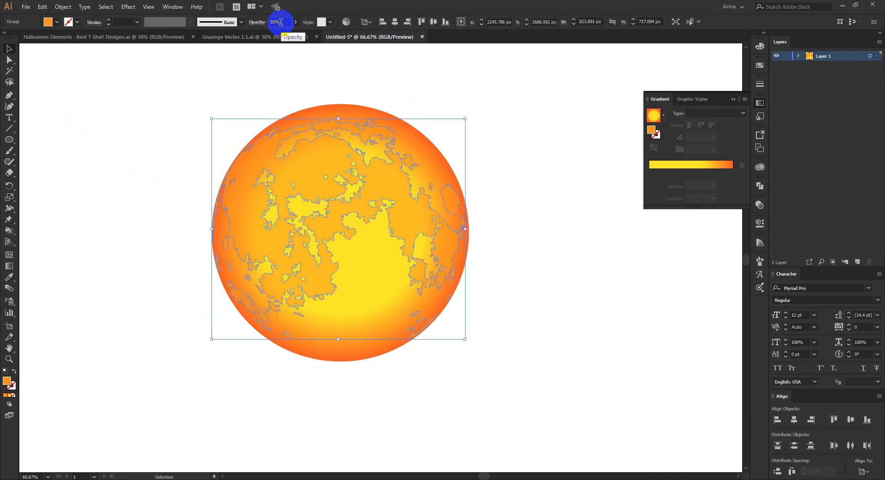
click(214, 124)
scroll(344, 135, down, 1)
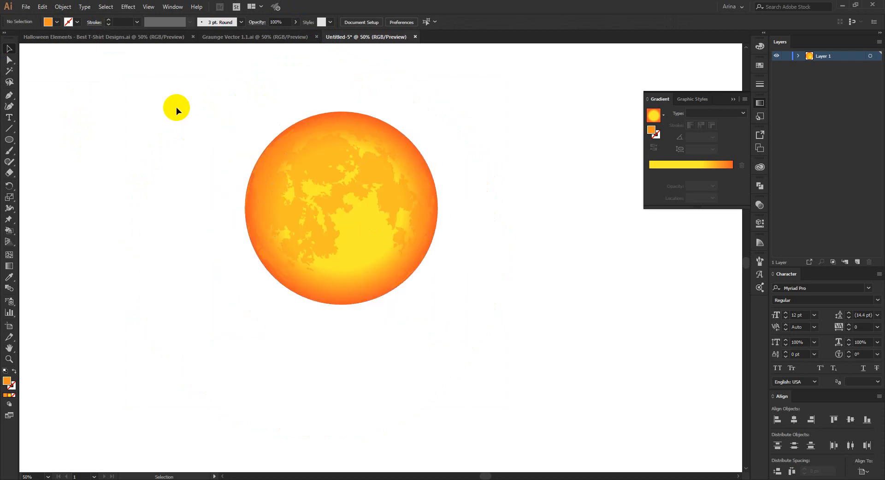
drag(176, 107, 547, 402)
click(526, 303)
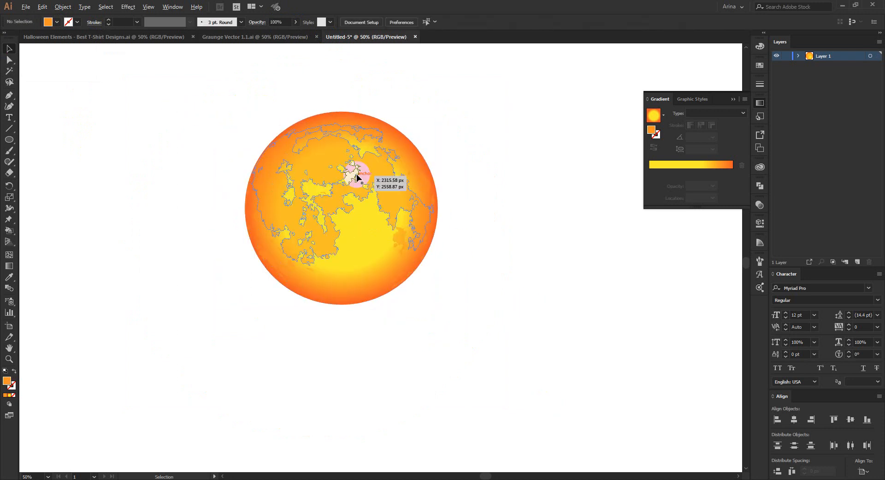
scroll(357, 178, up, 1)
drag(164, 84, 549, 386)
click(549, 386)
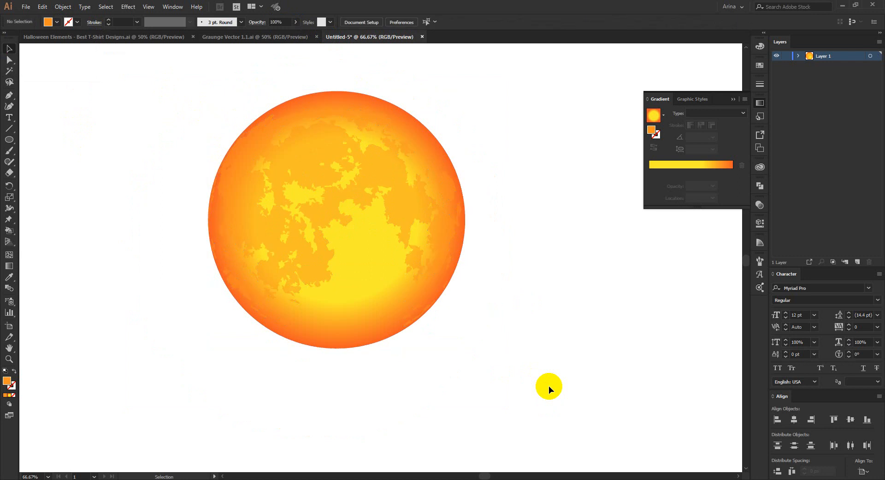
scroll(392, 222, down, 1)
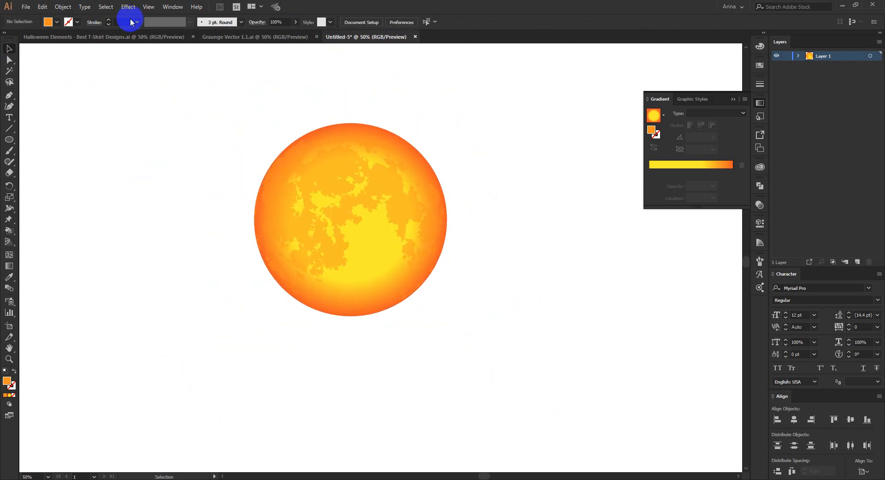
Step: In the Halloween Elements document, isolate the group with the gravestones and zombie hands and select the graveyard strip
click(130, 38)
scroll(397, 222, down, 1)
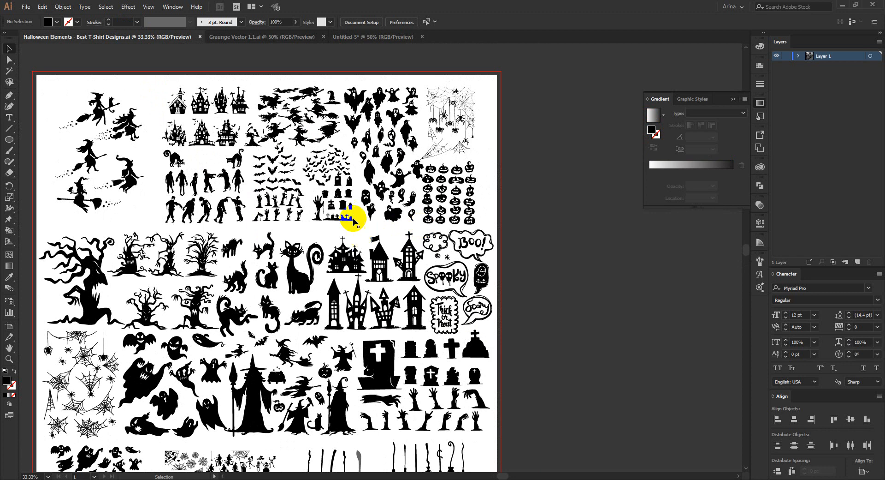
scroll(353, 223, up, 4)
click(313, 317)
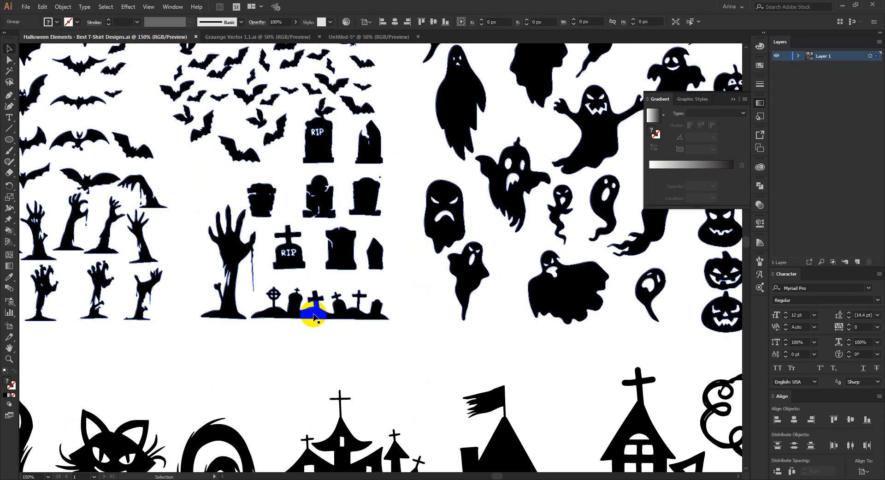
double_click(314, 317)
click(314, 317)
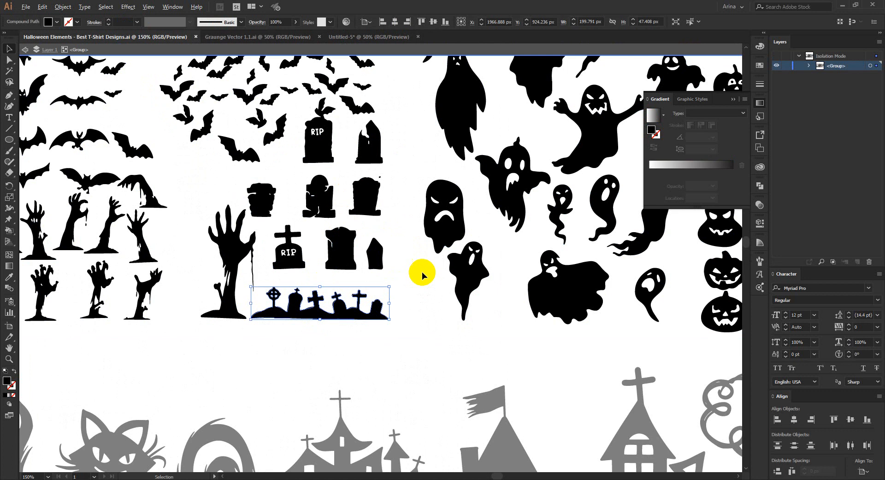
Step: Copy four upright zombie hands into the moon document and enlarge them to about 635 px wide overall
scroll(442, 269, down, 2)
scroll(129, 265, up, 1)
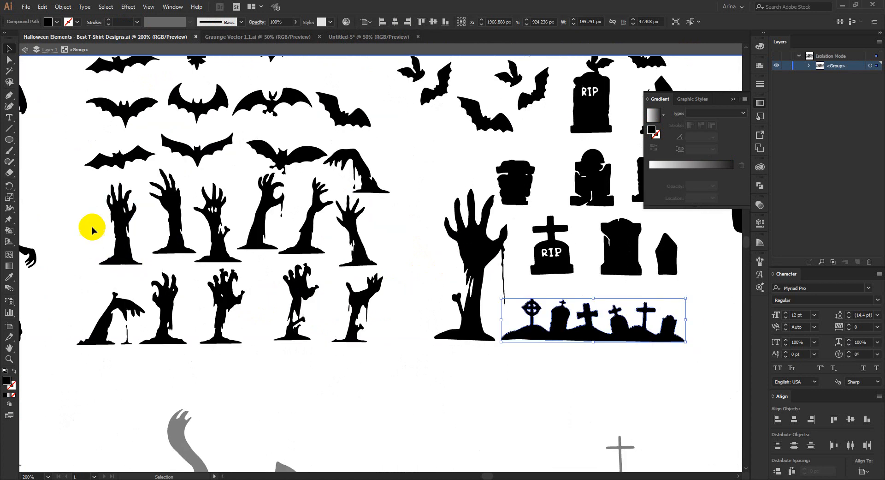
drag(96, 205, 276, 242)
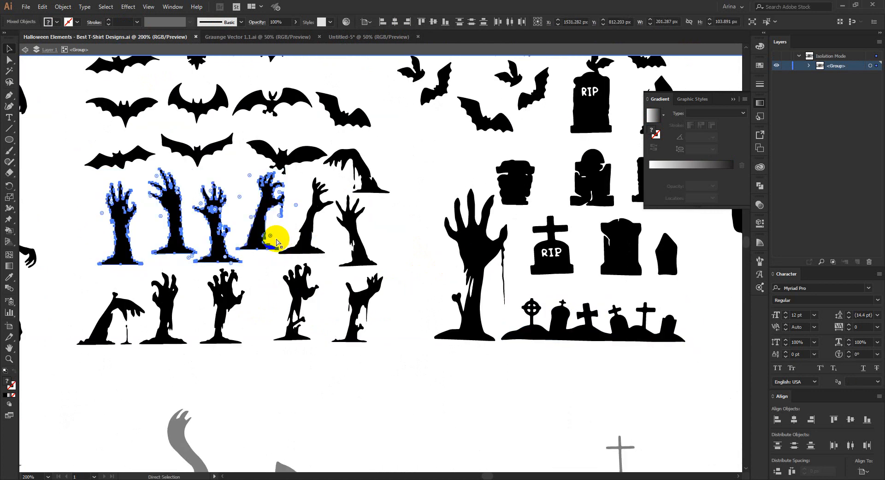
key(ctrl+c)
click(350, 37)
key(ctrl+v)
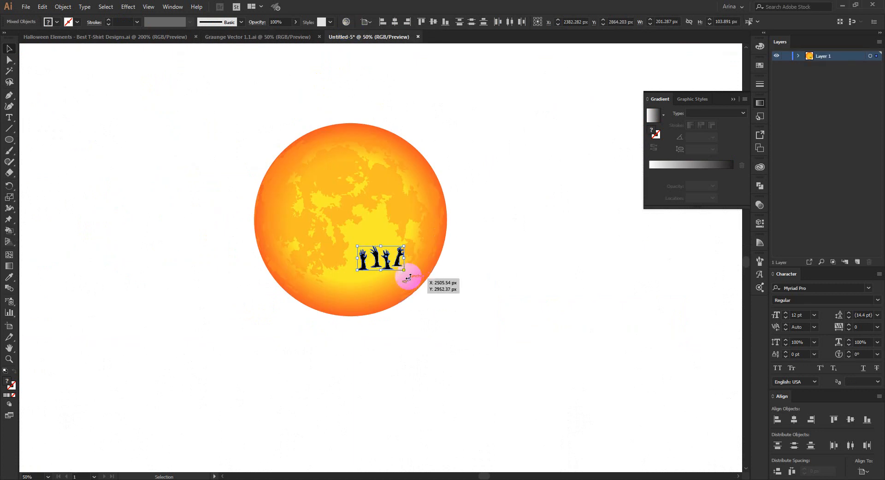
drag(409, 276, 506, 336)
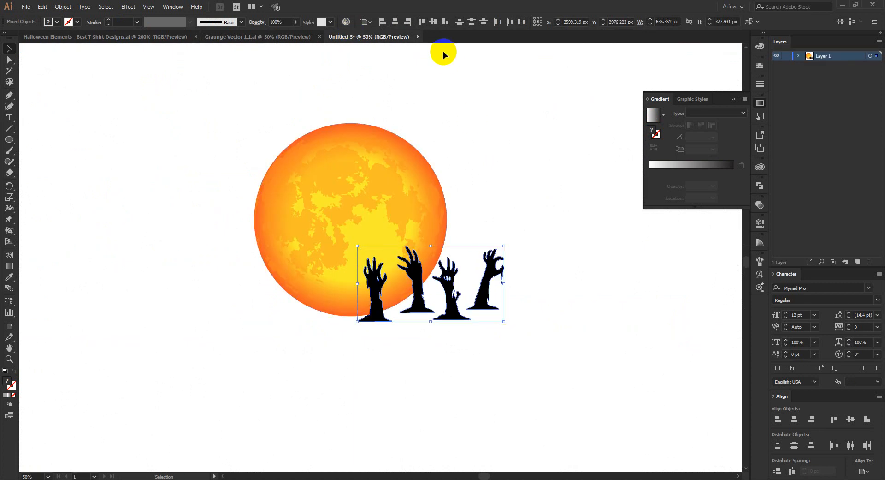
Step: Align the bottom edges of the four zombie hands using Align to Selection
click(444, 21)
key(ctrl+z)
click(370, 23)
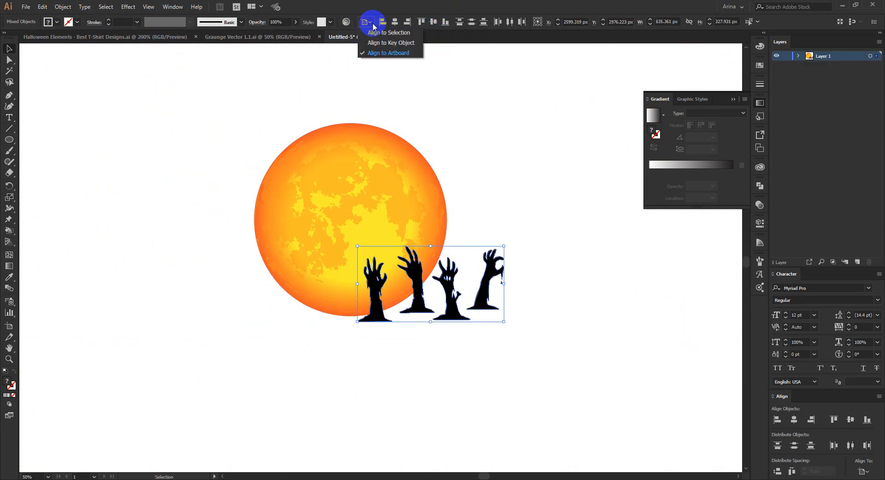
click(375, 33)
click(445, 22)
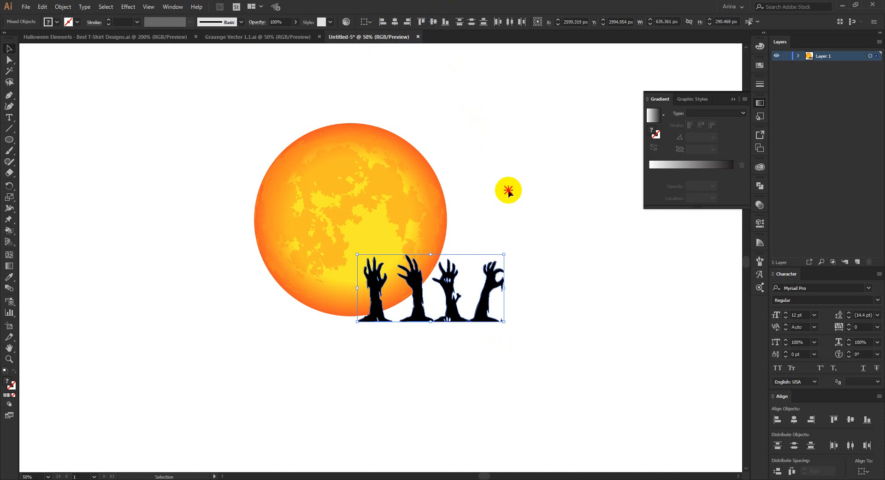
Step: Move the rightmost zombie hand outward to widen the row to about 743 px and distribute the four hands with equal horizontal spacing
click(491, 315)
click(483, 300)
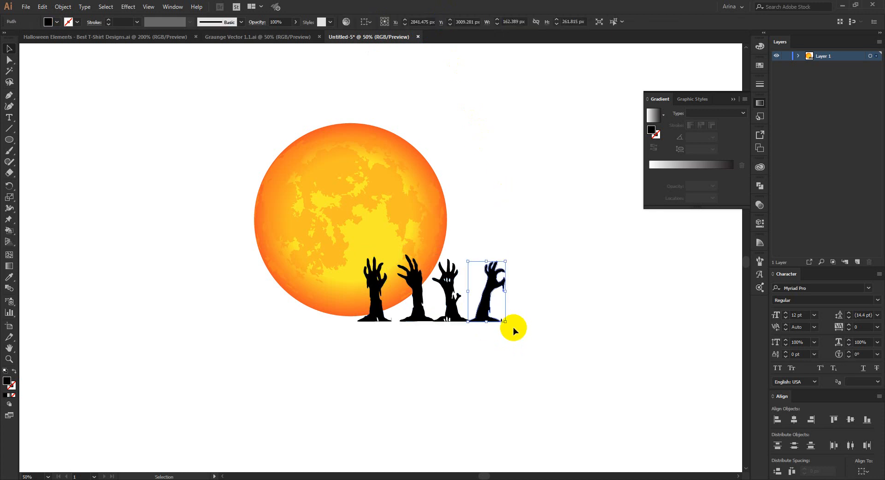
key(shift+Right)
key(shift+Right)
key(shift+Right)
key(shift+Right)
key(shift+Right)
key(shift+Right)
key(shift+Right)
key(shift+Right)
key(shift+Right)
key(shift+Right)
key(shift+Right)
drag(543, 334, 353, 316)
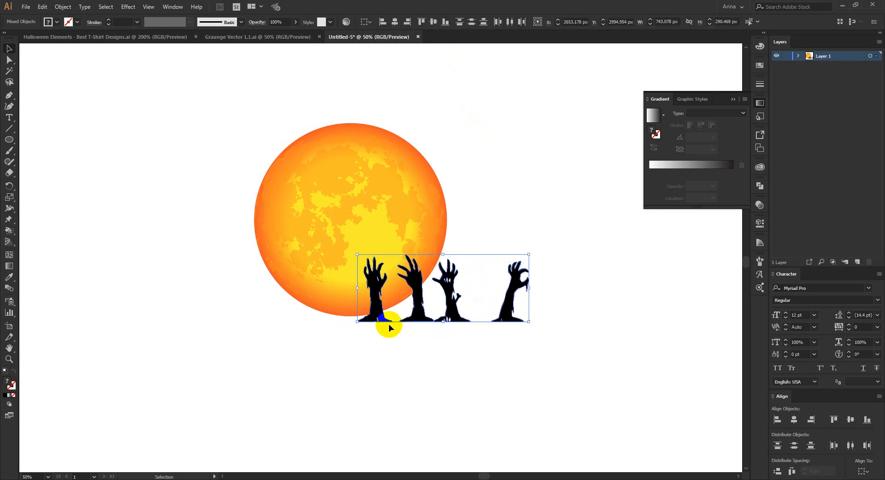
click(791, 471)
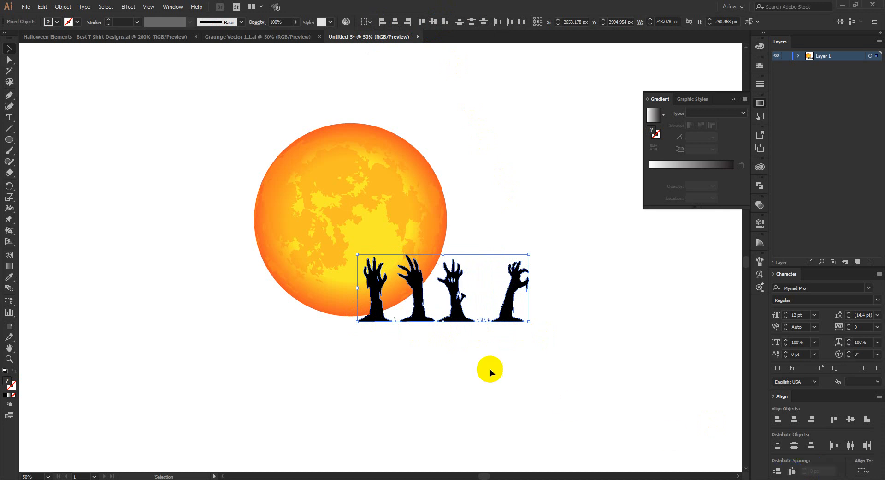
click(484, 364)
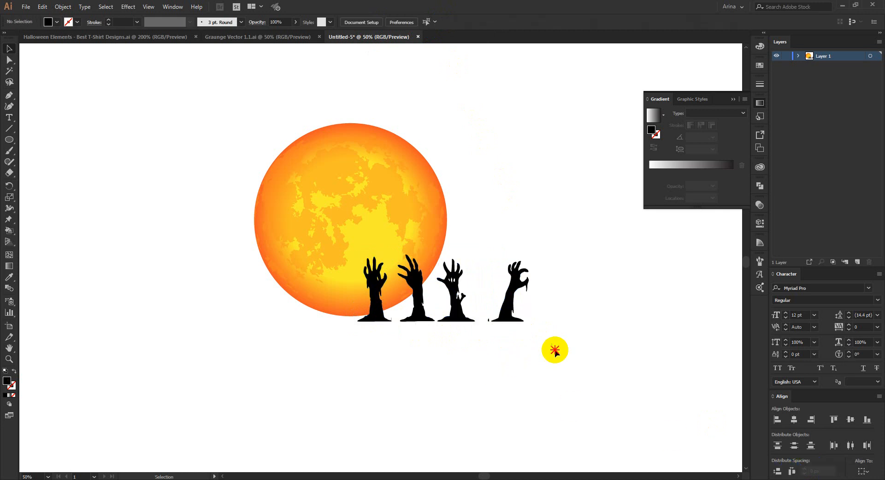
Step: Scale down the row of four zombie hands and place it on the blank area to the right of the moon
drag(547, 347, 309, 322)
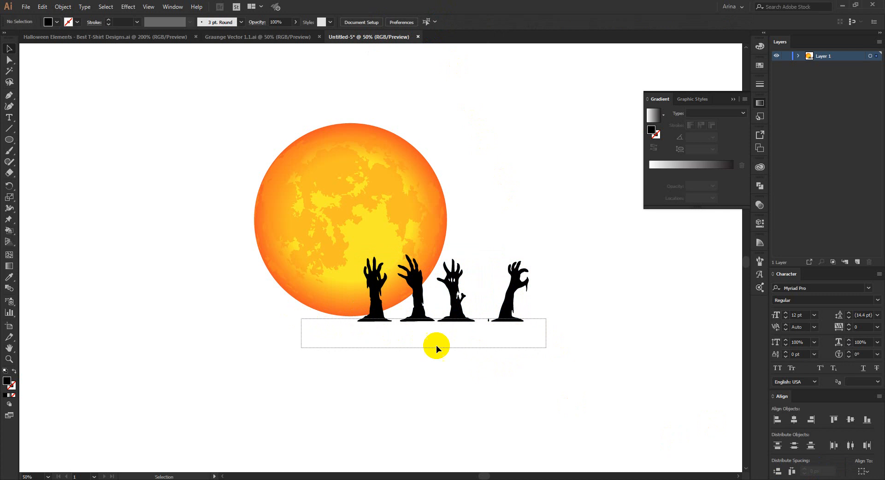
drag(515, 312, 574, 298)
click(539, 375)
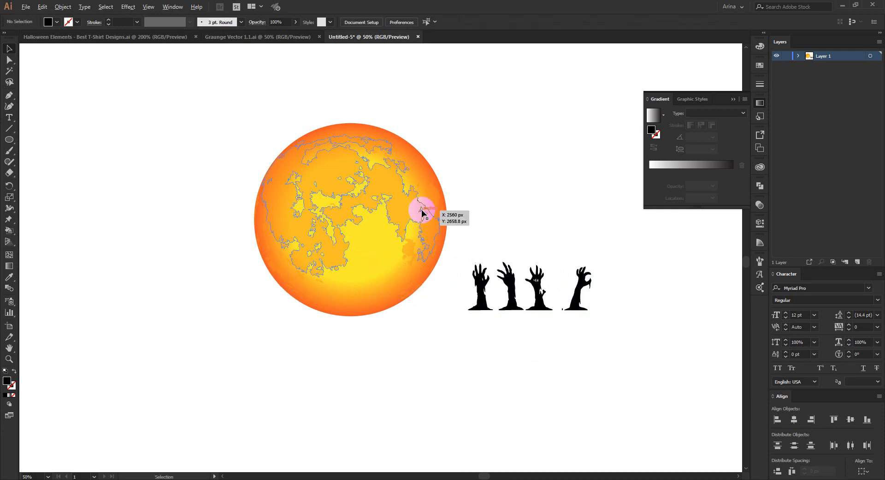
Step: Start a black ground shape with the Curvature tool, placing four wavy points across the lower part of the moon
scroll(422, 210, up, 1)
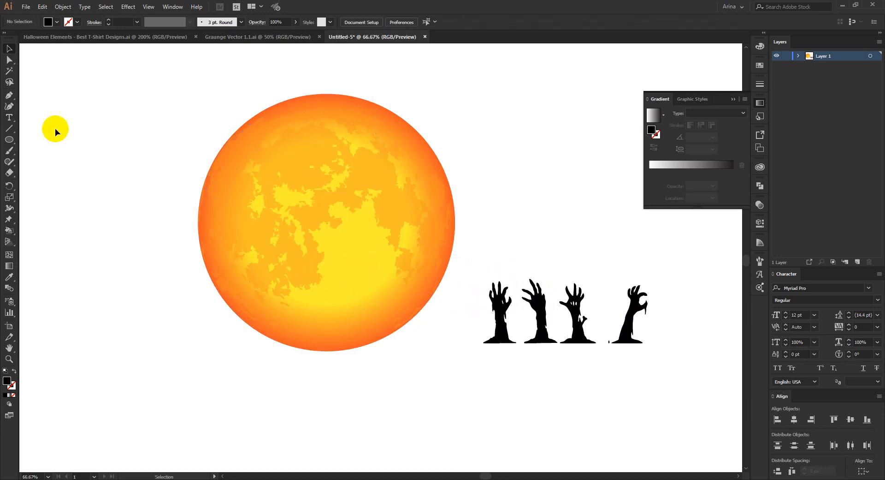
click(198, 319)
click(286, 321)
click(334, 315)
click(368, 320)
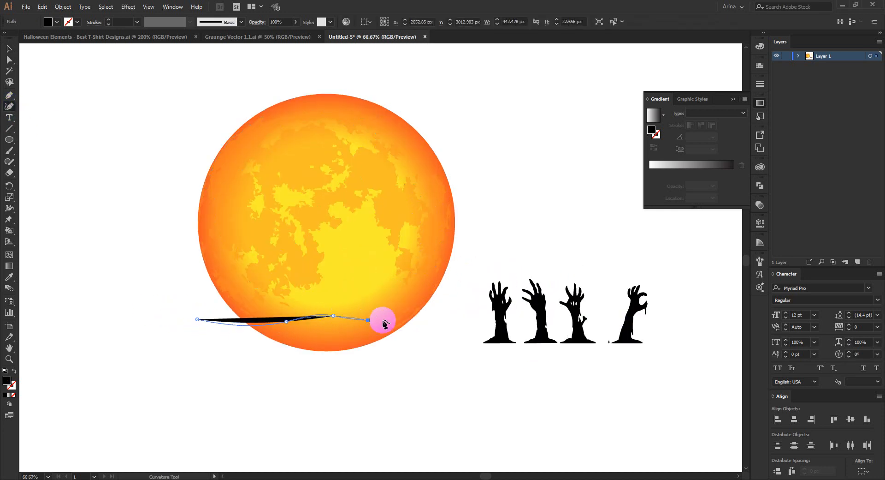
click(414, 313)
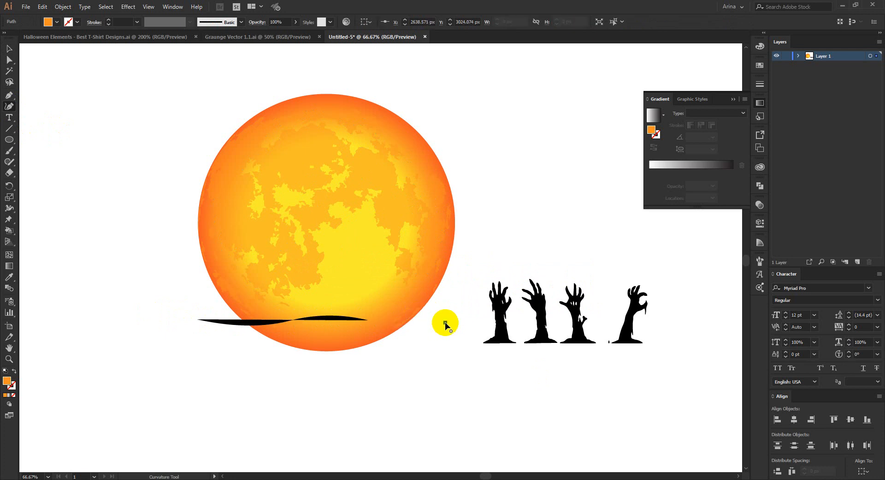
click(410, 318)
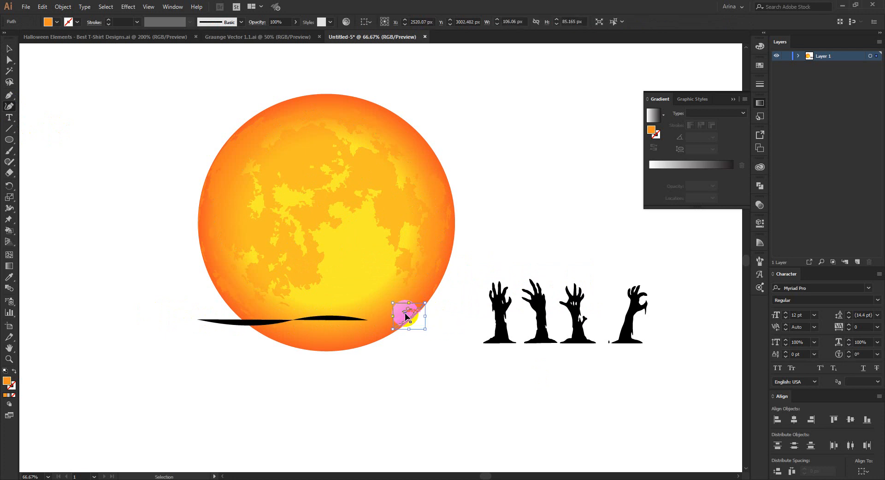
key(ctrl+z)
click(405, 312)
key(ctrl+z)
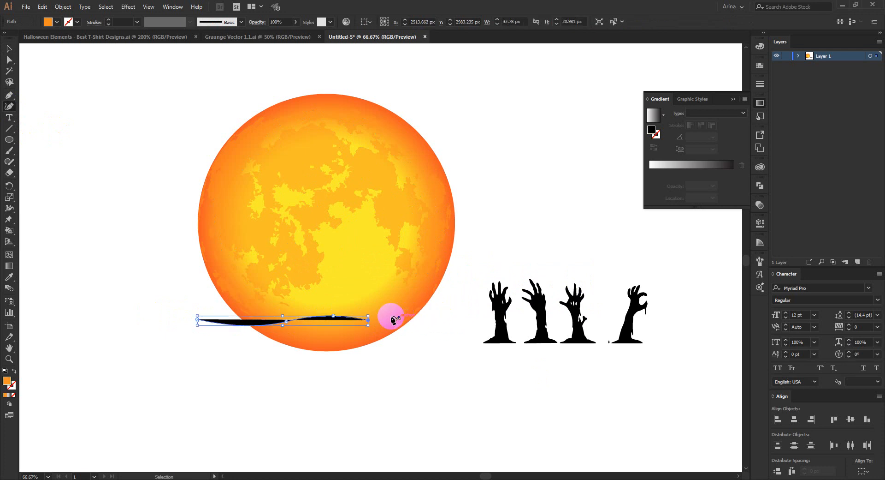
Step: Complete and close the ground shape below the moon, and enlarge it to about 1026 px wide and 302 px high
click(395, 316)
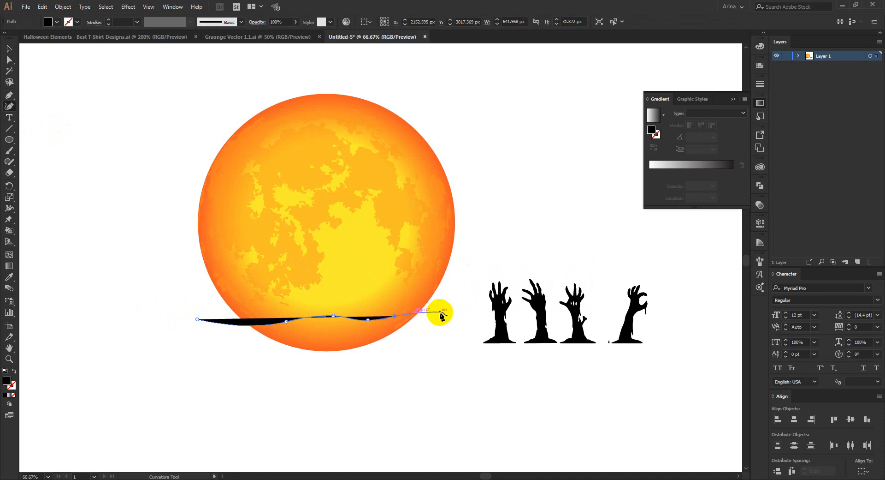
click(441, 313)
click(358, 361)
click(245, 374)
click(197, 319)
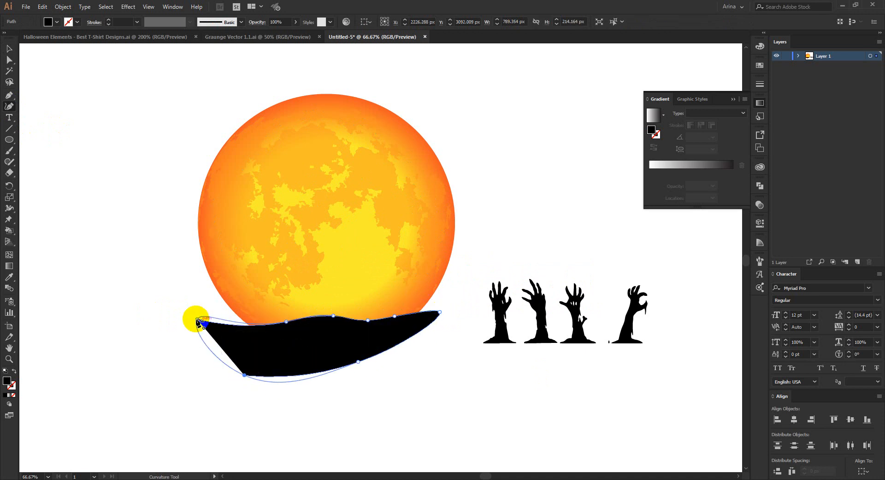
key(v)
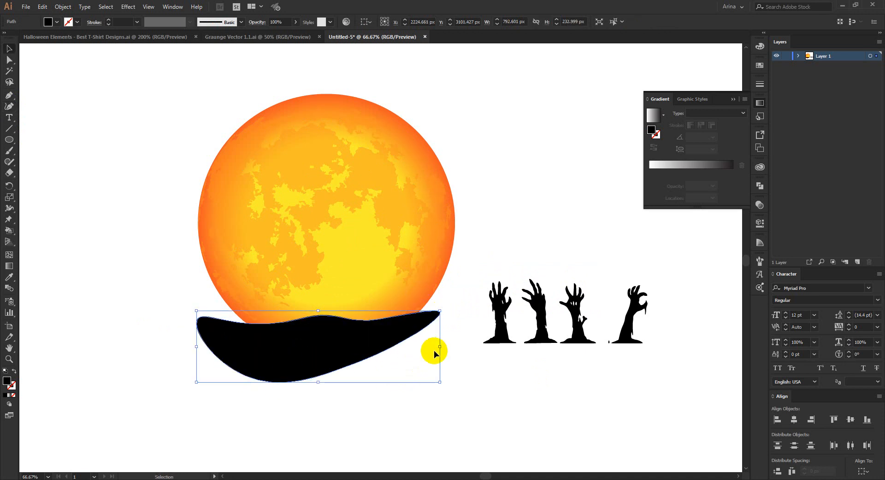
drag(439, 346, 451, 307)
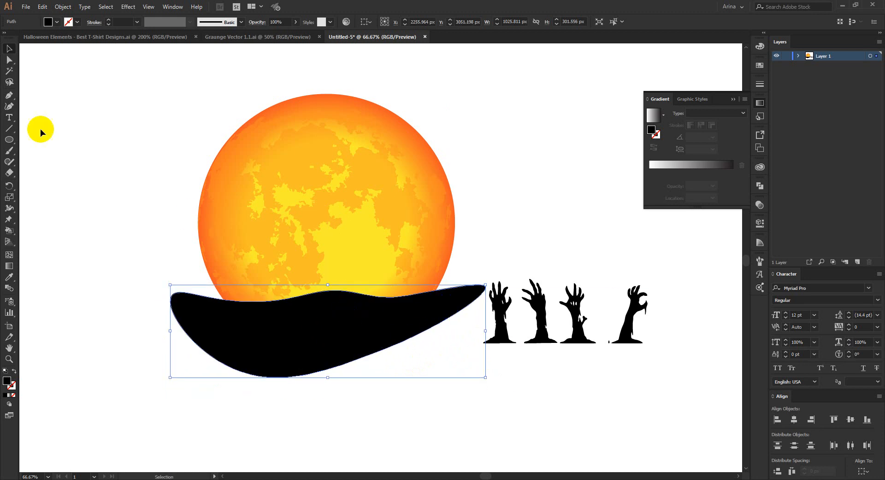
Step: Smooth the ground shape's upper edge into a gentle slope by repositioning its anchor points with the Curvature tool
click(11, 108)
scroll(316, 311, up, 1)
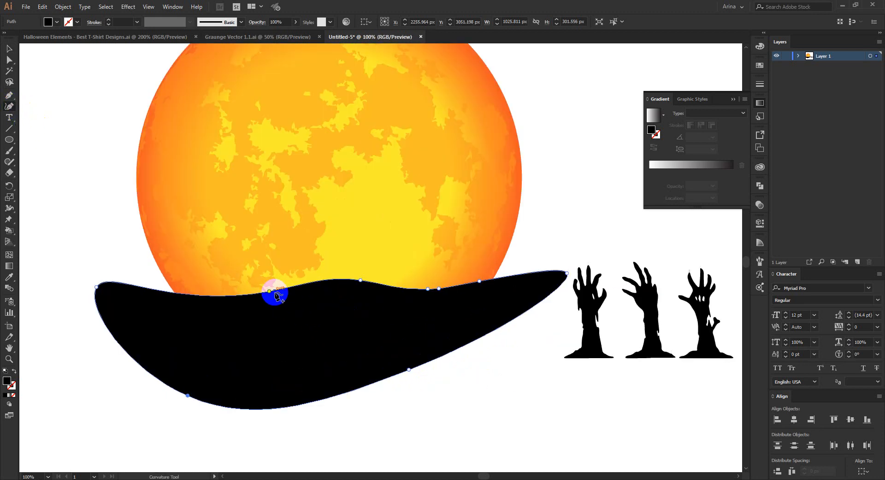
drag(269, 291, 249, 299)
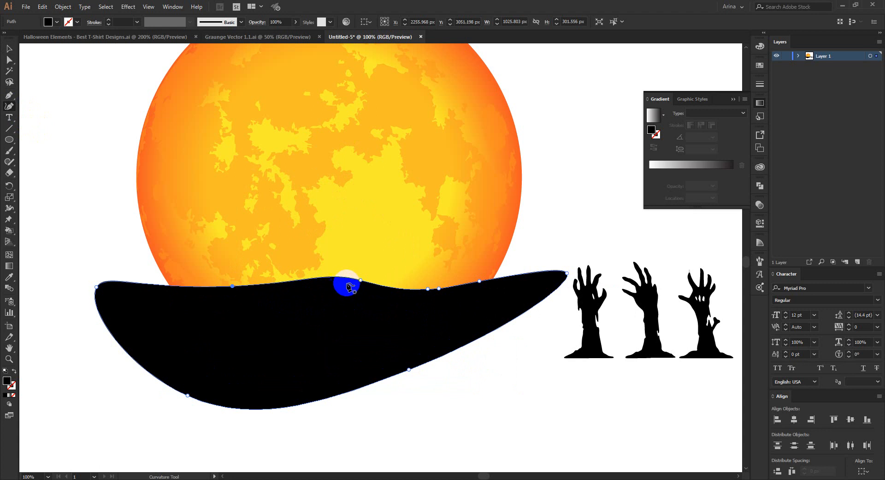
drag(360, 281, 332, 290)
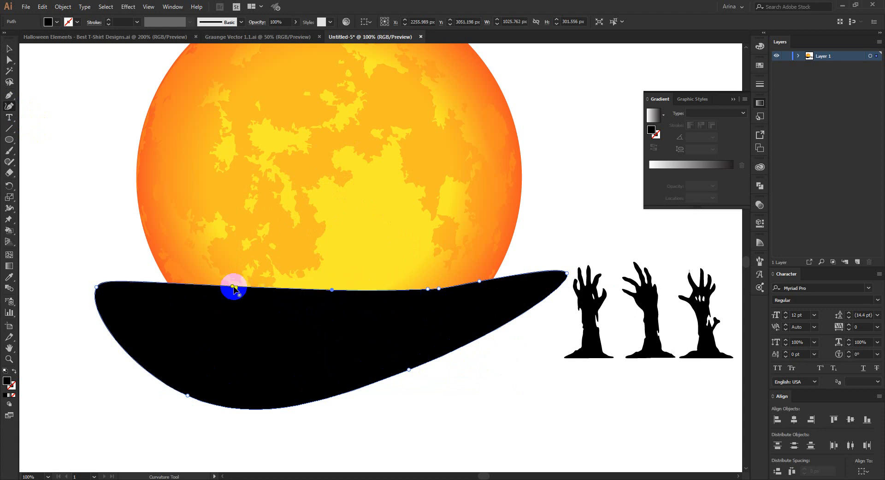
drag(233, 287, 230, 294)
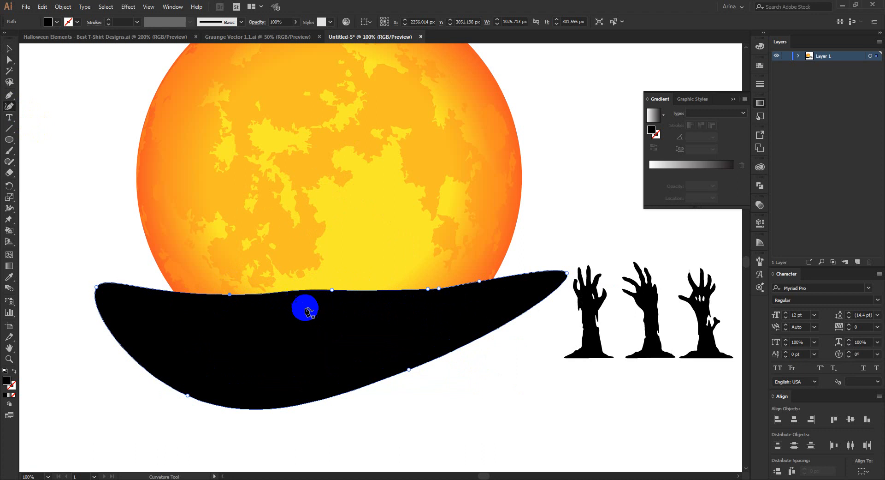
drag(438, 290, 456, 289)
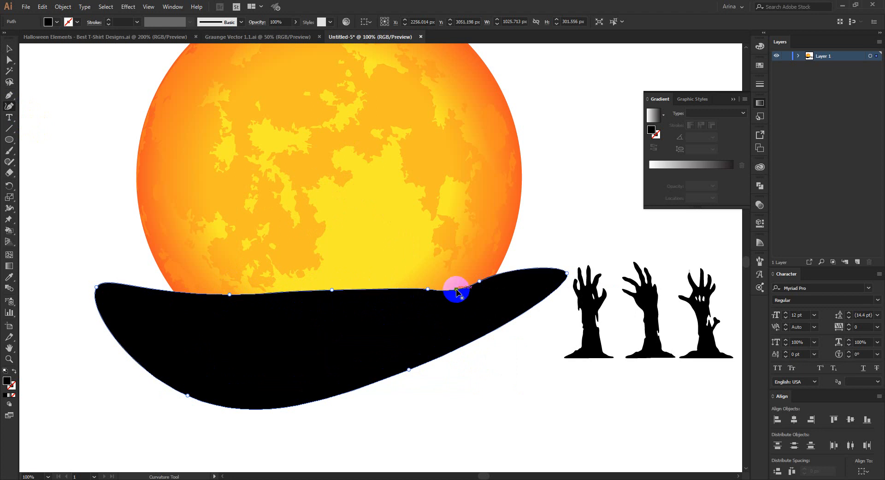
drag(388, 289, 388, 289)
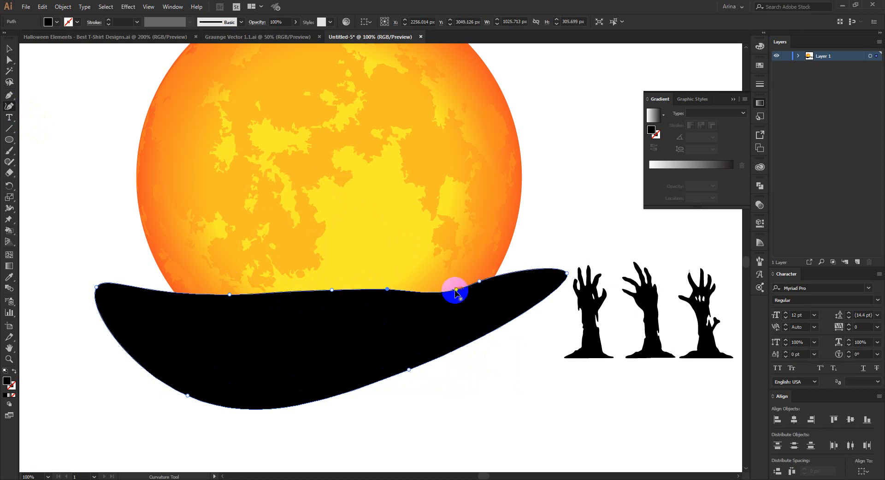
drag(453, 288, 453, 288)
key(v)
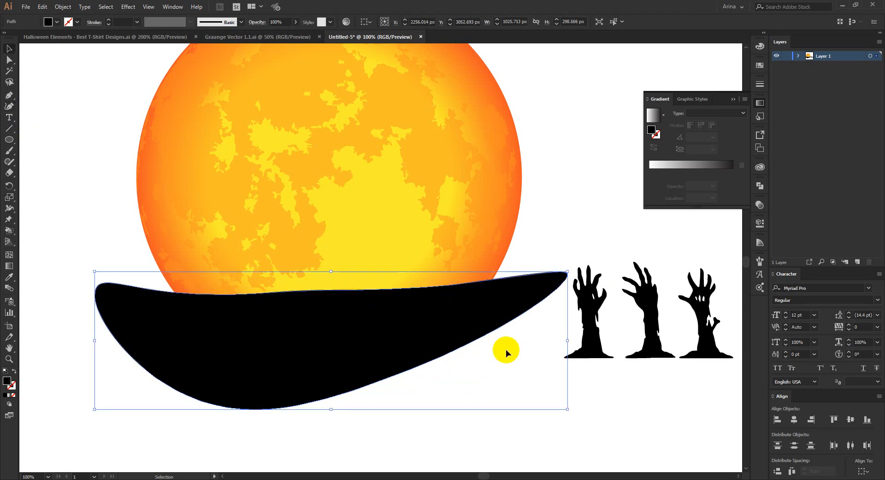
click(506, 352)
Step: Move the four zombie hands in front of the moon so that they rise out of the black ground
scroll(364, 326, down, 1)
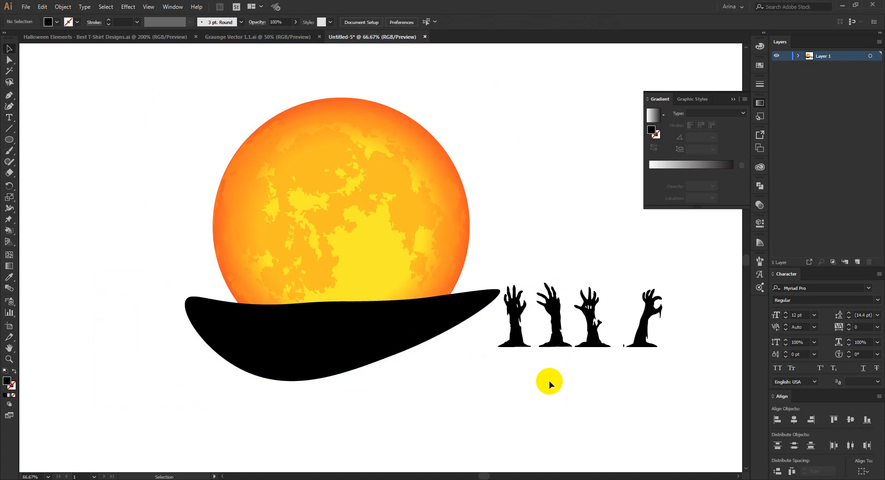
drag(696, 372, 261, 282)
click(447, 352)
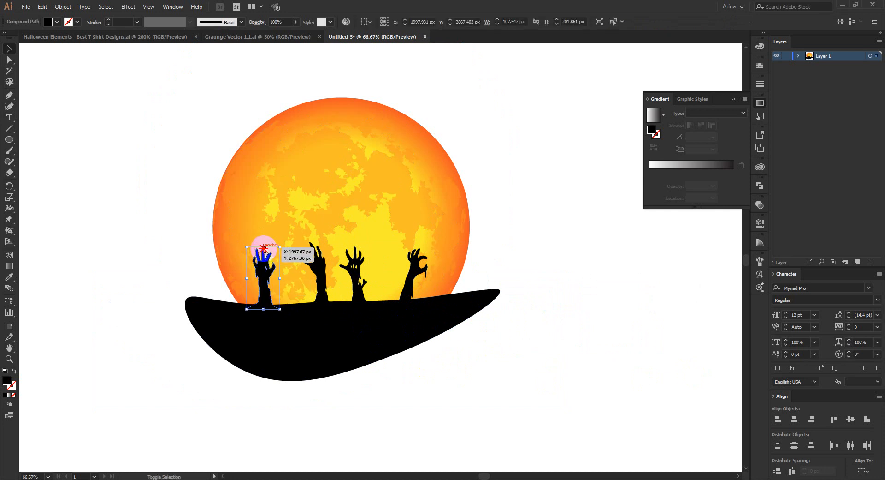
Step: Shrink the leftmost zombie hand to about 80 px wide and shift the rightmost hand outward toward the moon's edge
drag(263, 249, 264, 262)
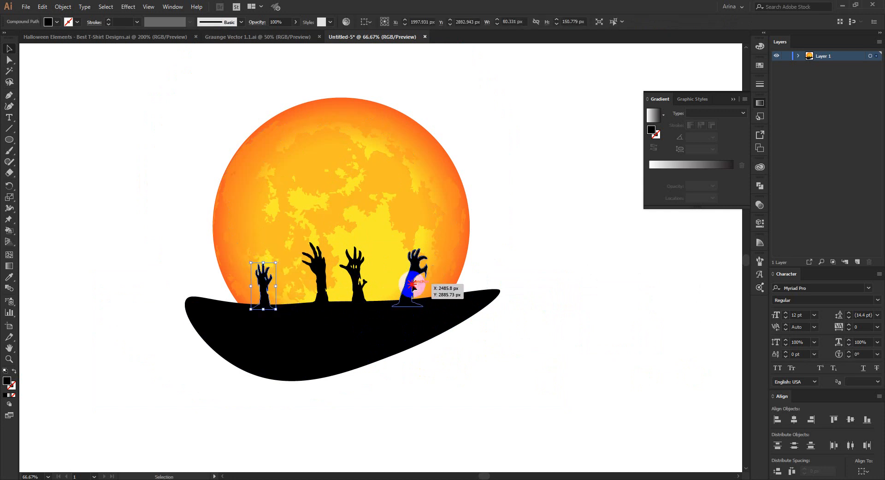
drag(413, 286, 431, 282)
click(313, 256)
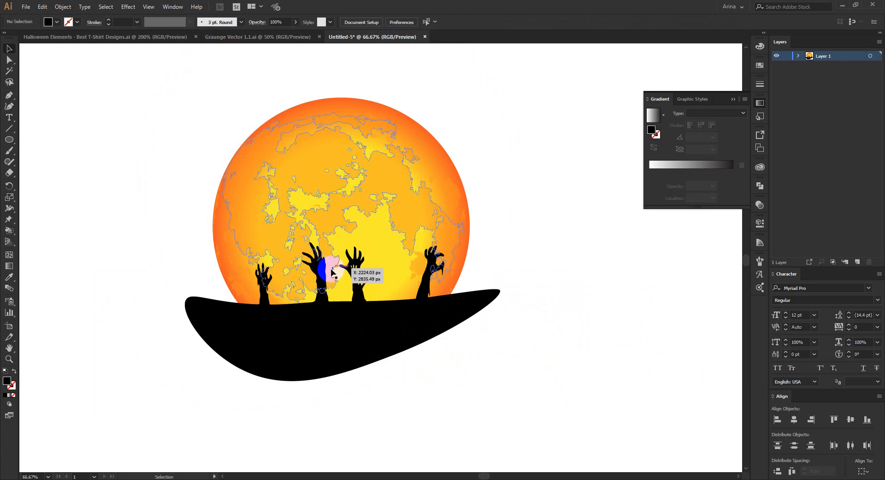
Step: Swap the two middle zombie hands, space them apart along the ground, and shrink the one nearer the rightmost hand
drag(320, 241, 294, 280)
scroll(334, 274, up, 1)
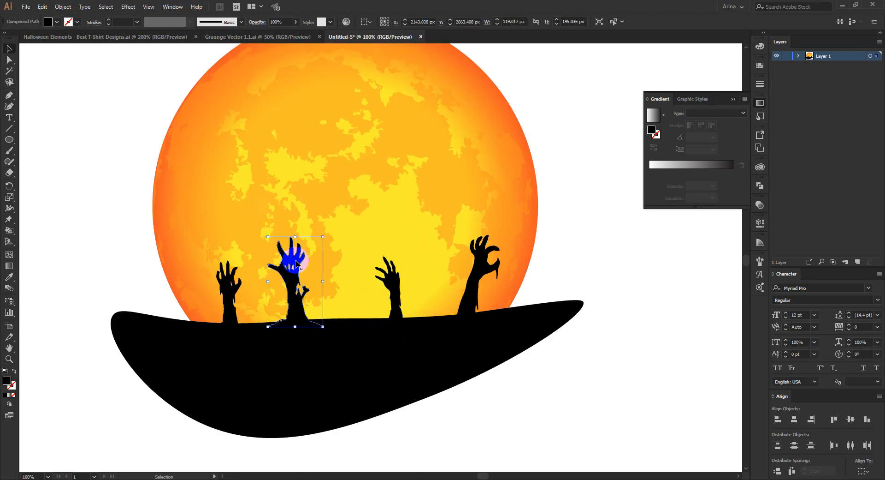
click(396, 295)
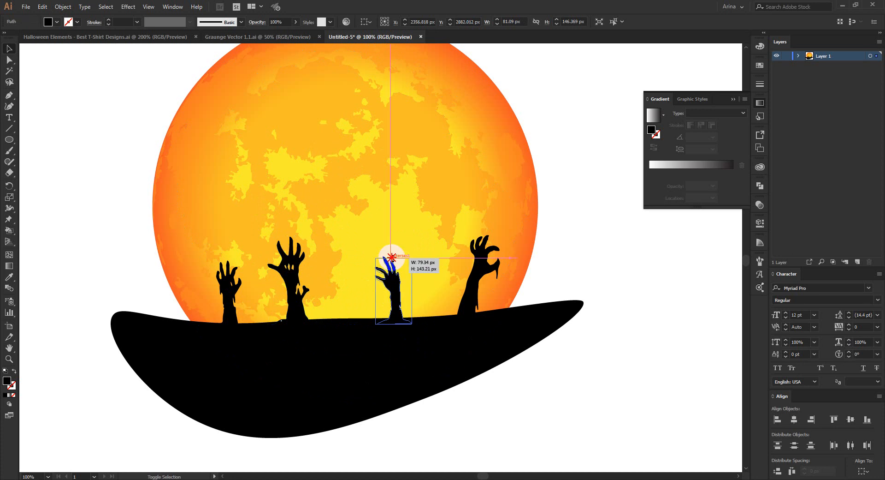
click(517, 391)
Step: Switch to the Halloween Elements document and exit isolation mode on the silhouette group
scroll(380, 240, down, 1)
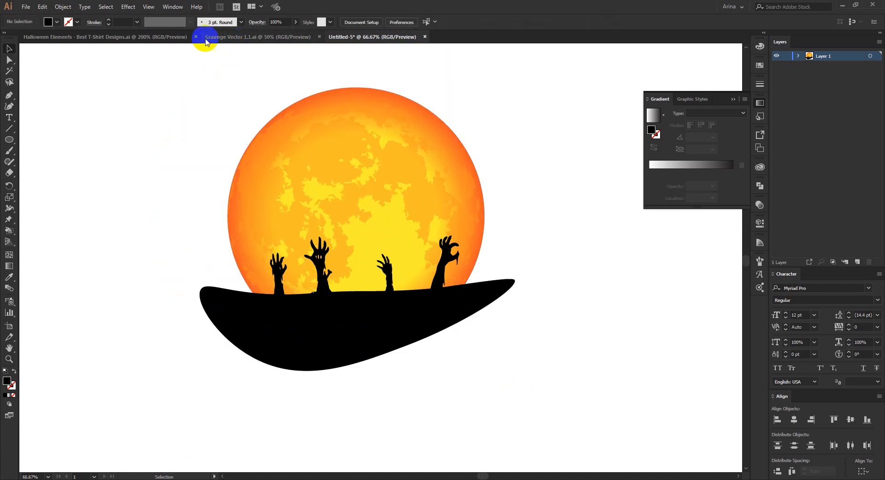
click(157, 40)
scroll(381, 210, down, 2)
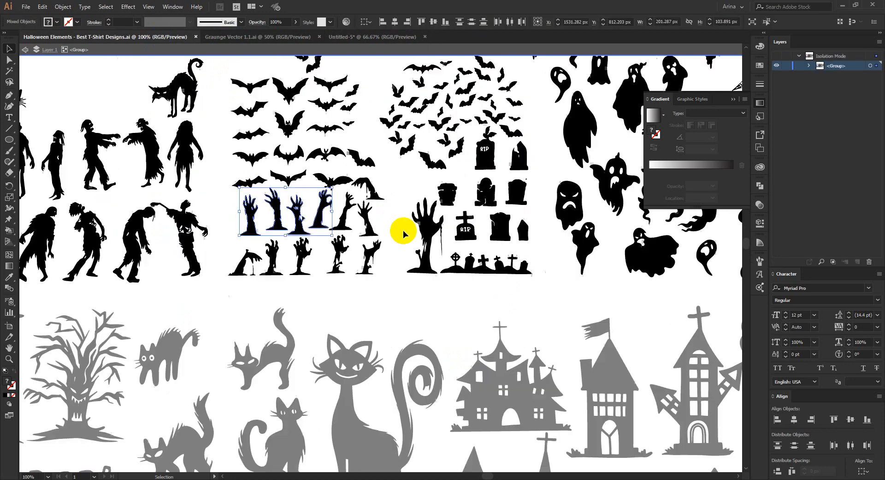
double_click(402, 232)
scroll(402, 232, down, 1)
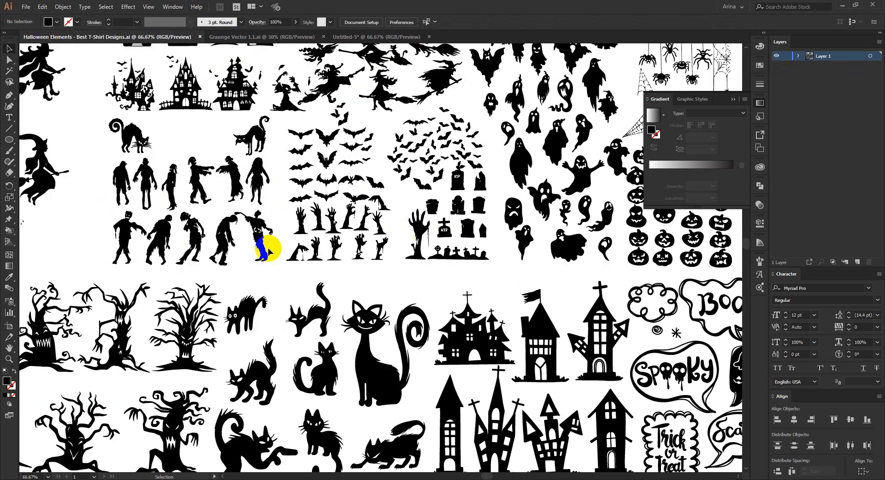
Step: Copy three zombies from the silhouette group: the arms-forward one above, plus the hunched skeletal one and the arms-outstretched one below
scroll(122, 240, up, 3)
scroll(123, 187, up, 3)
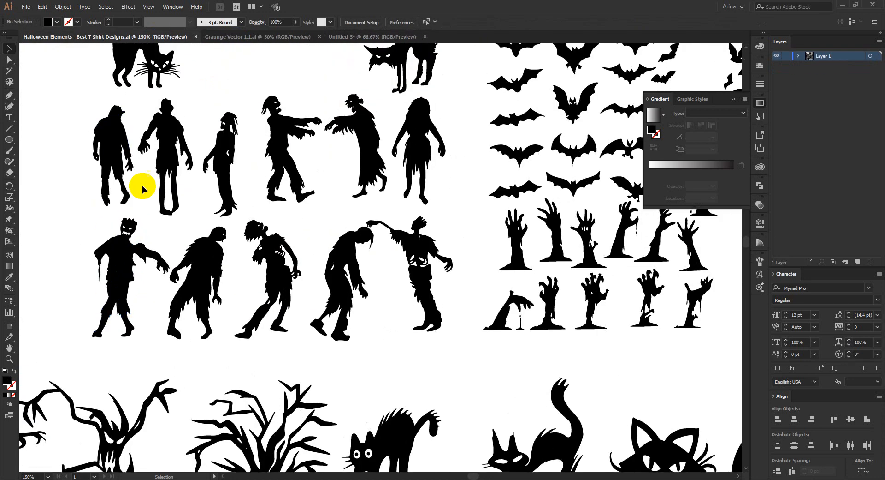
double_click(283, 268)
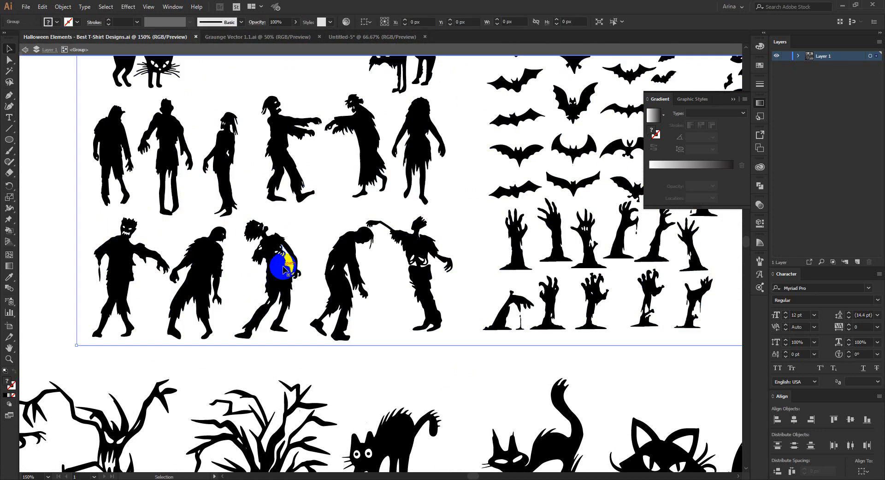
click(285, 262)
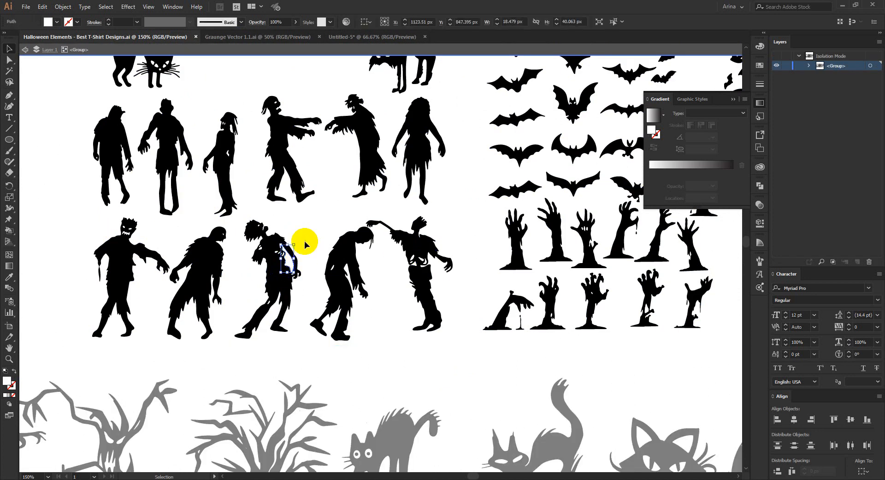
click(257, 247)
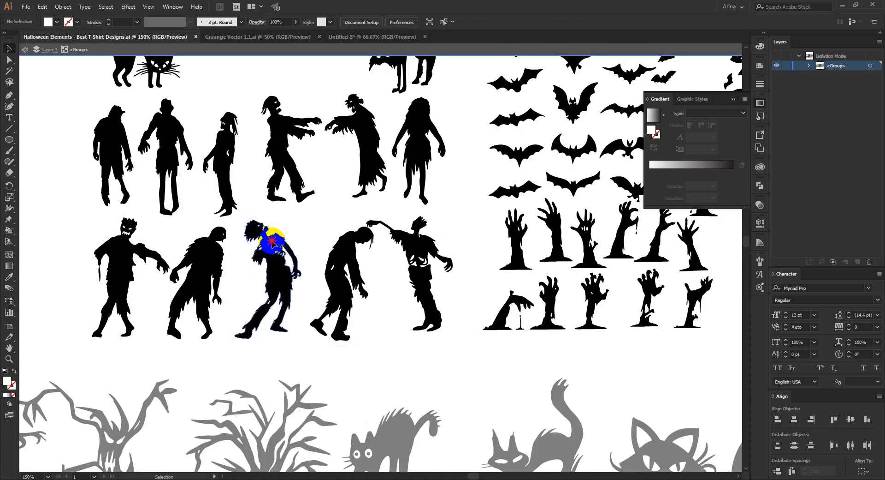
shift+click(422, 249)
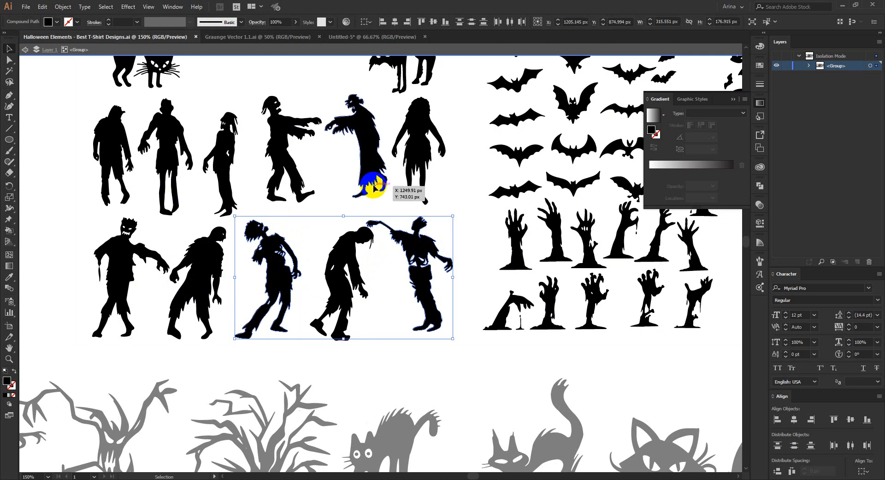
shift+click(306, 119)
key(a)
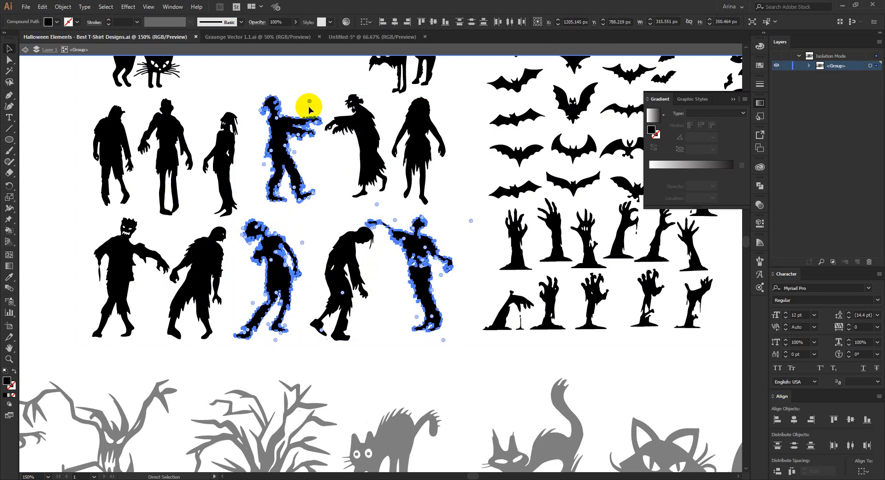
key(v)
key(ctrl+c)
Step: Paste the three zombies into the Untitled-5 design and park them on the empty canvas to the right of the moon
click(356, 36)
key(ctrl+v)
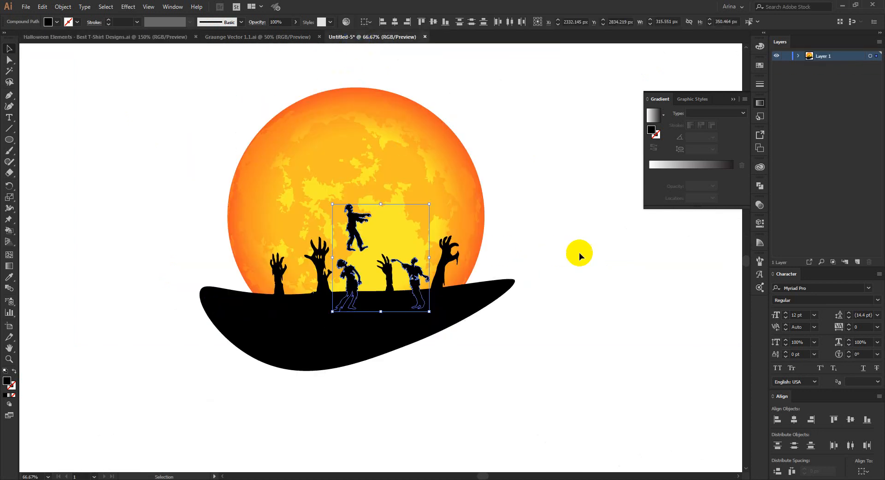
drag(429, 258, 619, 359)
click(646, 330)
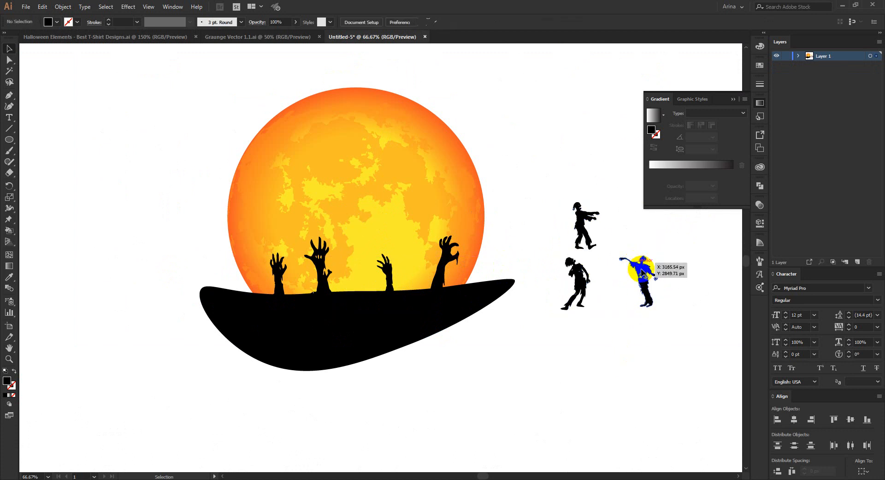
Step: Stand the arms-outstretched zombie on the ground between the two rightmost hands and scale it to about 182 px wide
drag(643, 272, 415, 259)
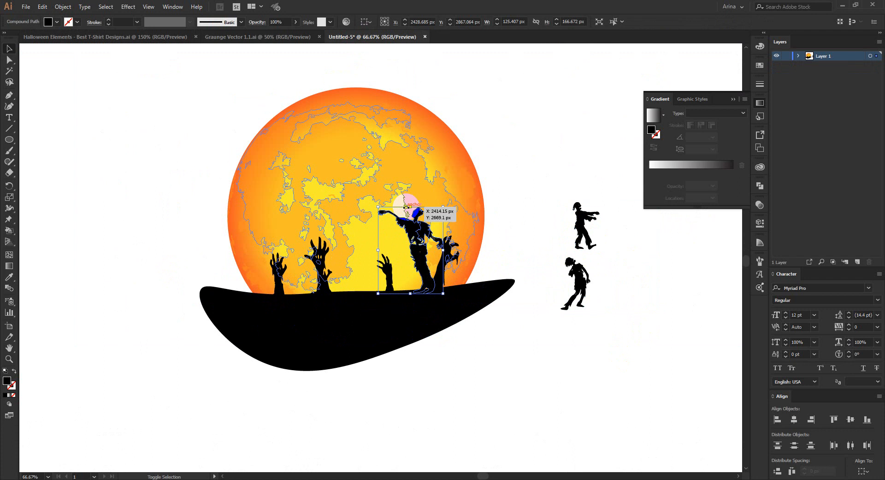
click(522, 322)
drag(415, 252, 405, 253)
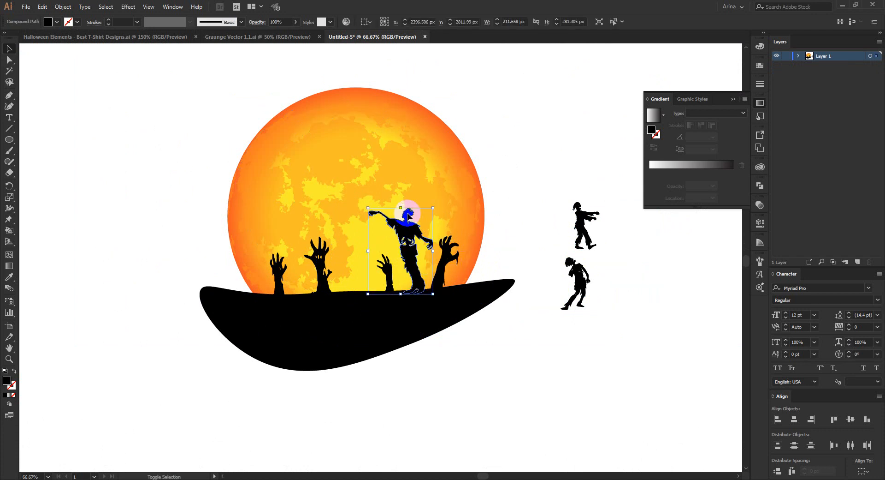
drag(401, 208, 400, 221)
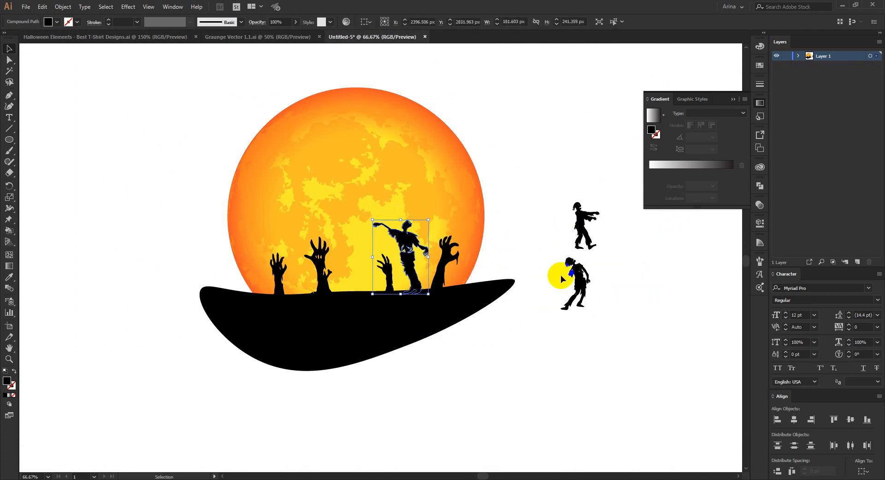
Step: Stand the hunched zombie on the ground between the two middle hands, scaled to about 180 px wide and 322 px high
click(579, 244)
drag(582, 244, 361, 198)
key(Right)
key(Right)
key(Right)
key(Right)
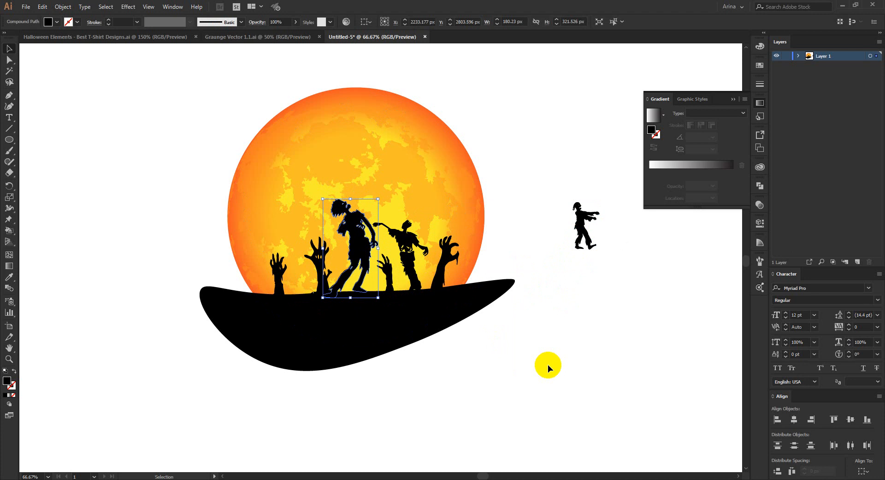
key(Right)
key(Right)
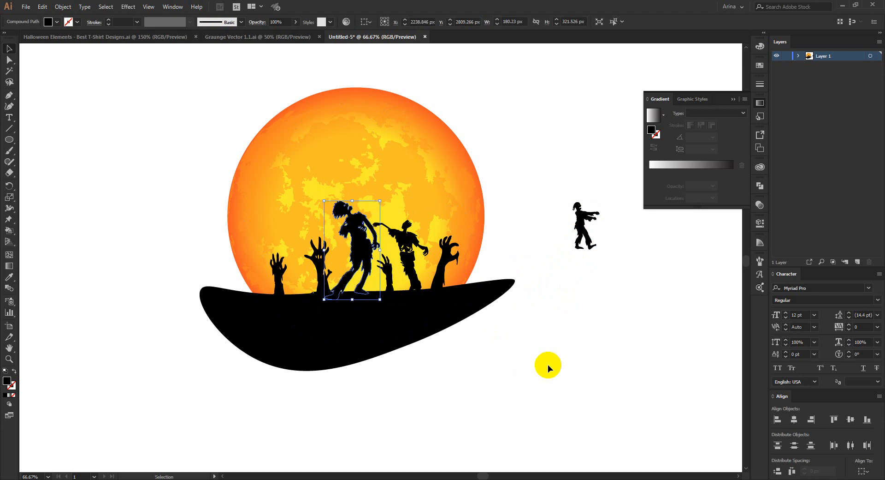
click(548, 358)
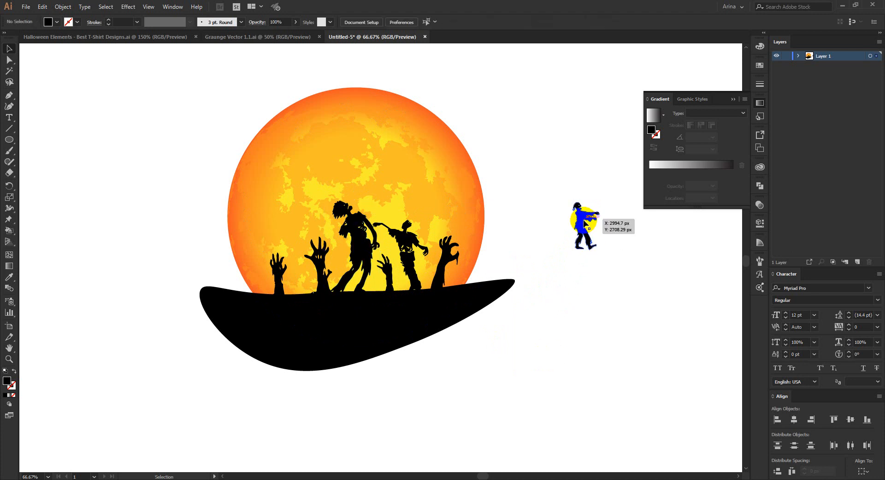
Step: Place the arms-forward zombie at the moon's left edge, about 142 px wide, and shift the leftmost hand inward beside it
drag(585, 225, 264, 221)
drag(282, 274, 289, 255)
click(186, 263)
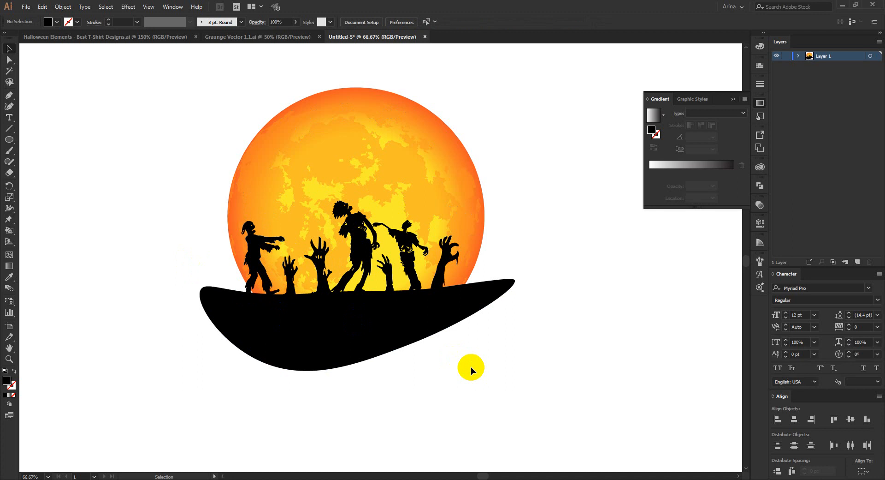
Step: In the Halloween Elements document, leave the zombie isolation and copy the broomstick witch just below the large pointed hat
click(157, 40)
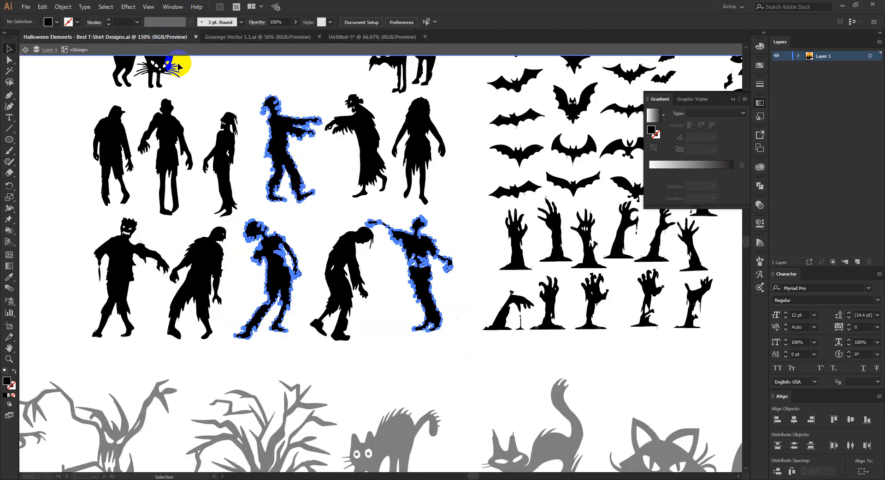
double_click(455, 235)
scroll(454, 235, down, 3)
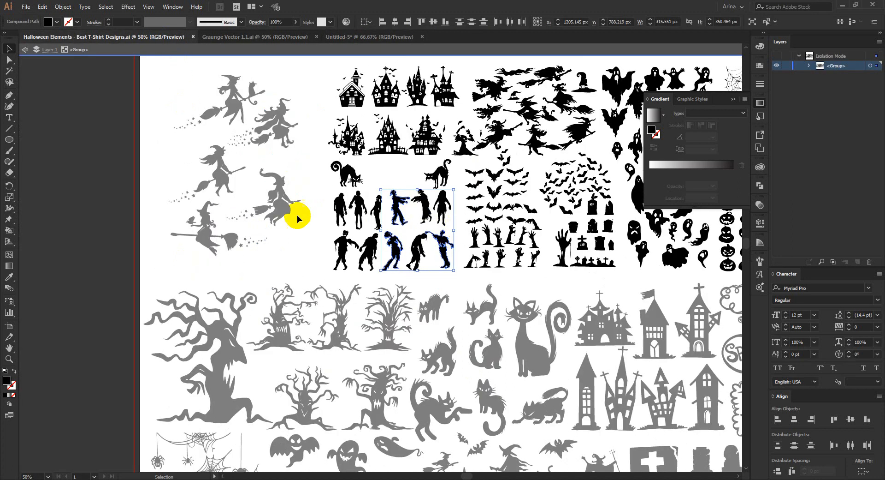
double_click(298, 238)
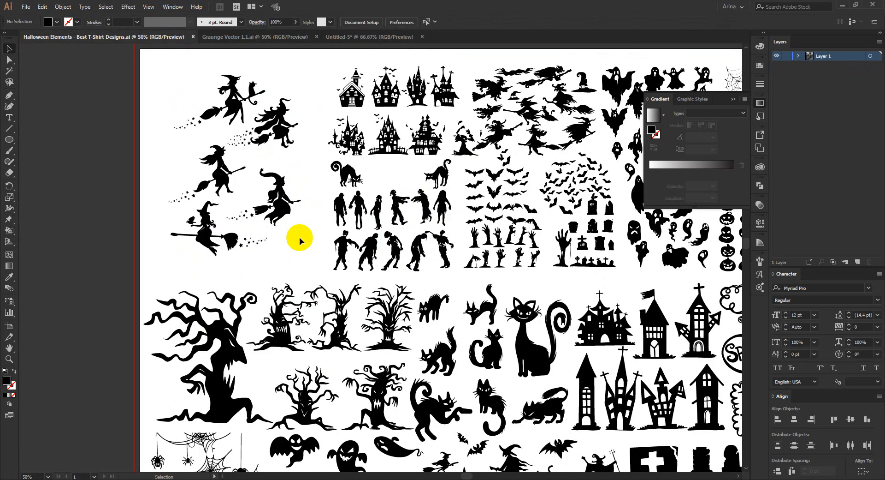
scroll(247, 231, down, 1)
scroll(466, 134, up, 4)
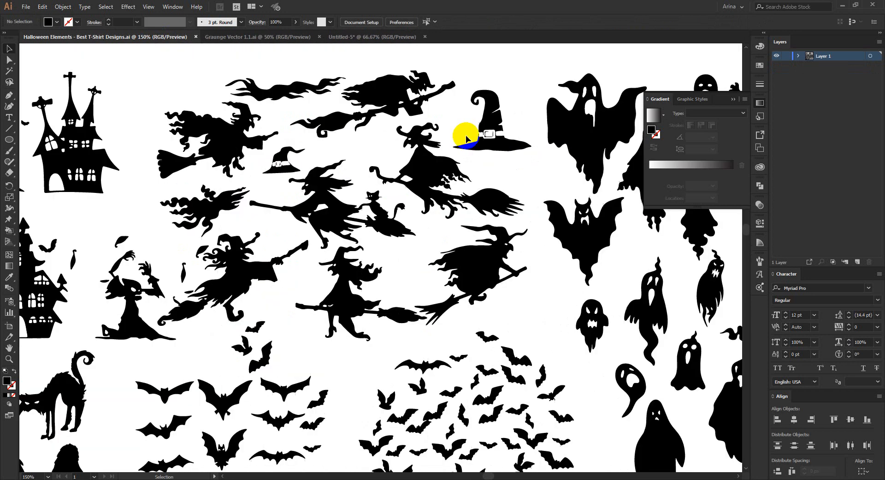
double_click(439, 172)
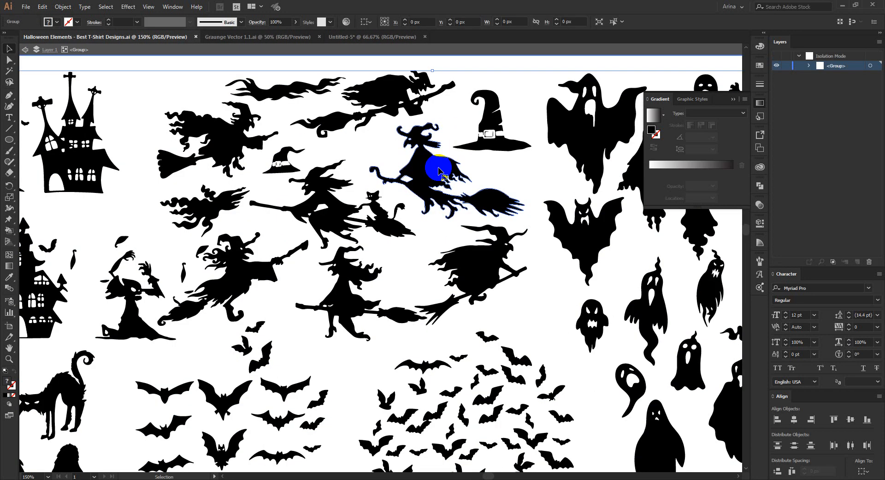
click(439, 172)
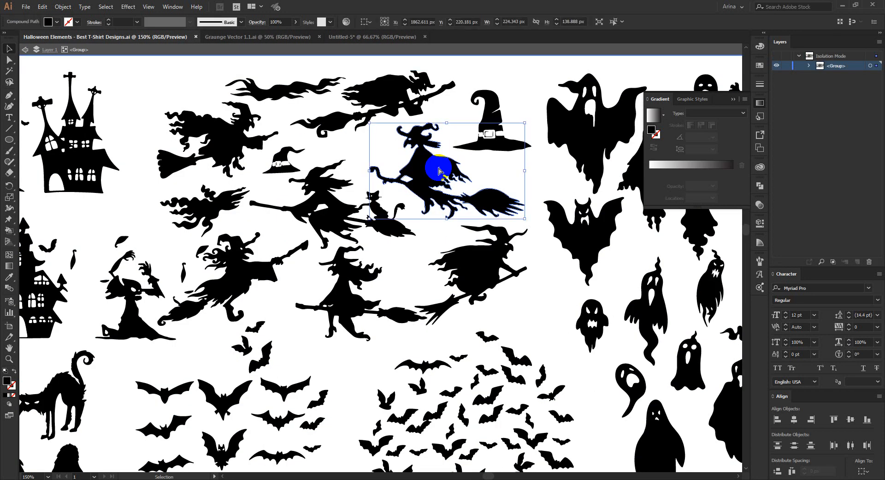
Step: Paste the witch into the Untitled-5 design, move it to the moon's upper part, and reflect it across the vertical axis
click(341, 37)
key(a)
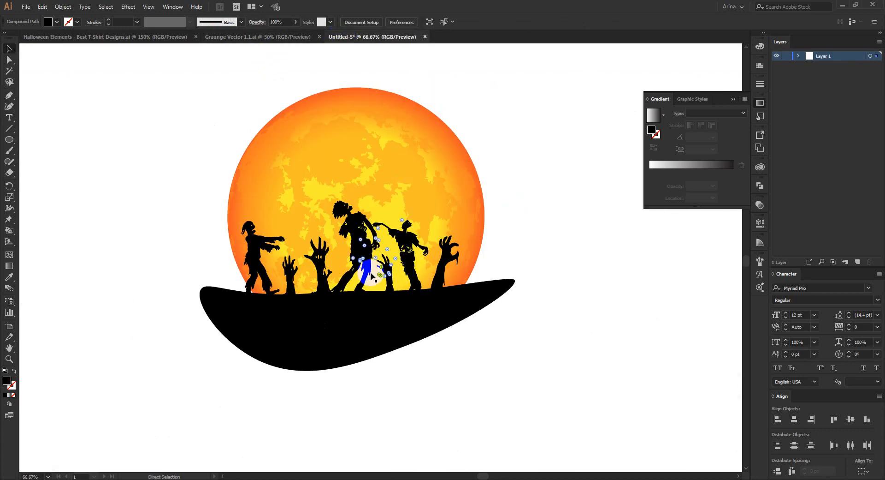
drag(371, 276, 359, 132)
right_click(359, 132)
mouse_move(387, 212)
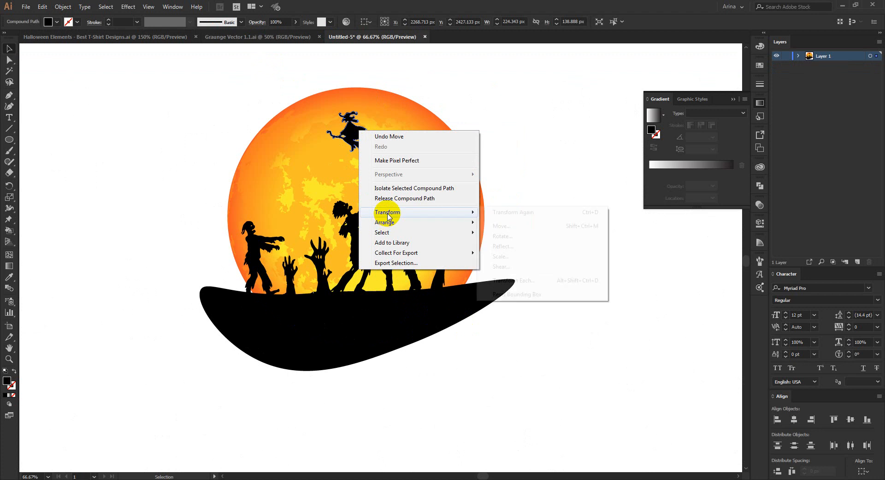
click(505, 231)
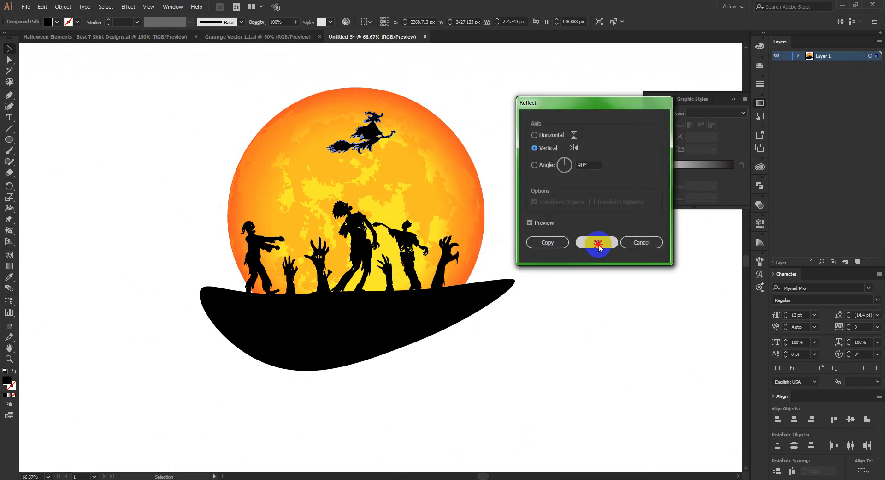
click(598, 243)
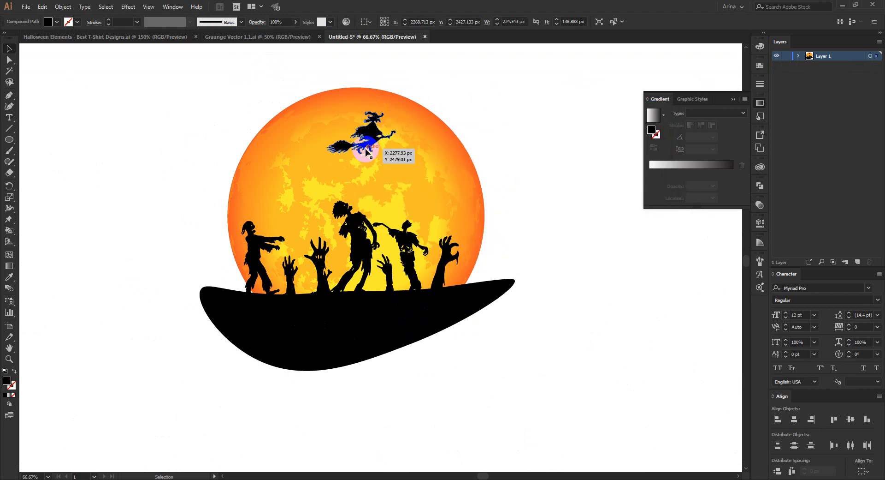
Step: Enlarge the witch to fill the upper part of the moon and centre it above the zombies
key(ctrl+shift+b)
drag(396, 132, 439, 133)
drag(386, 131, 374, 144)
click(485, 115)
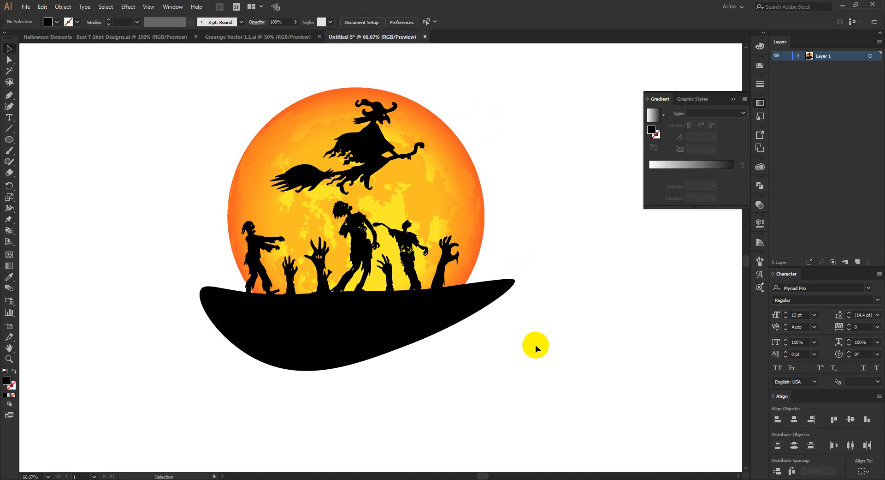
Step: Shrink the arms-forward zombie at the moon's left edge to about 110 px wide, keeping its feet on the ground
click(256, 249)
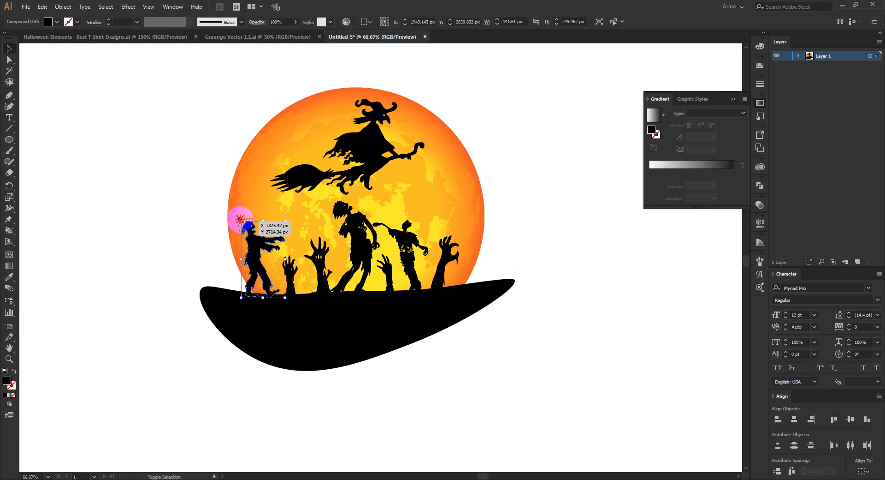
drag(240, 219, 251, 238)
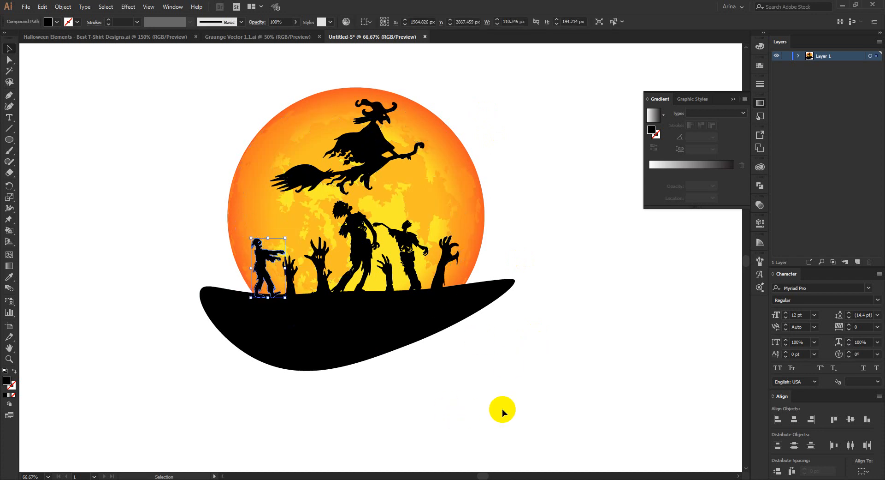
click(508, 366)
Step: Switch to the Halloween Elements document and exit isolation mode on the group containing the witch
click(121, 39)
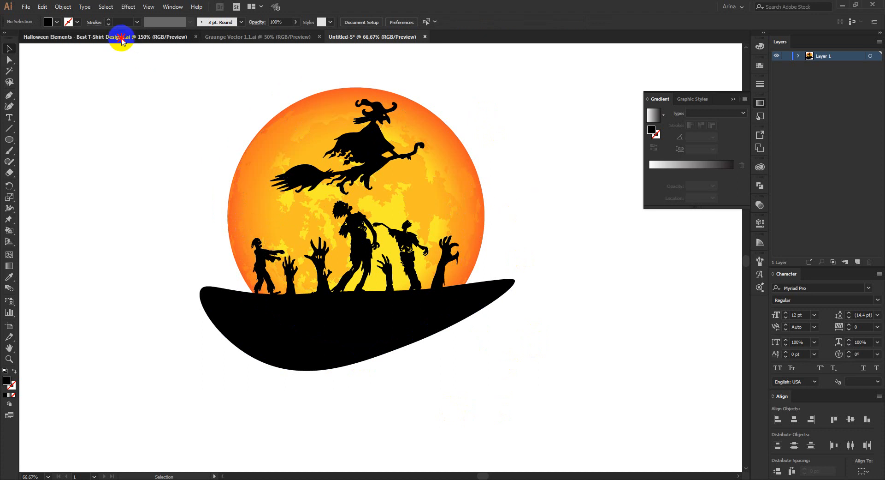
scroll(393, 289, down, 1)
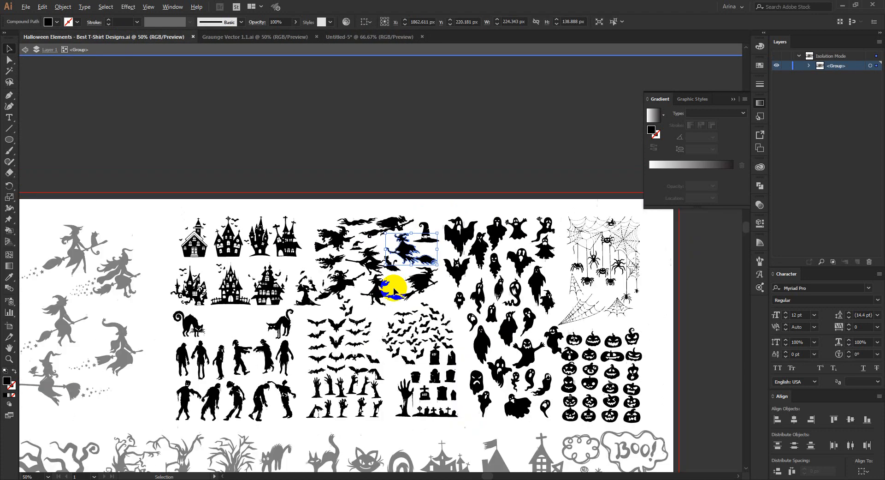
scroll(394, 289, down, 1)
scroll(394, 288, down, 1)
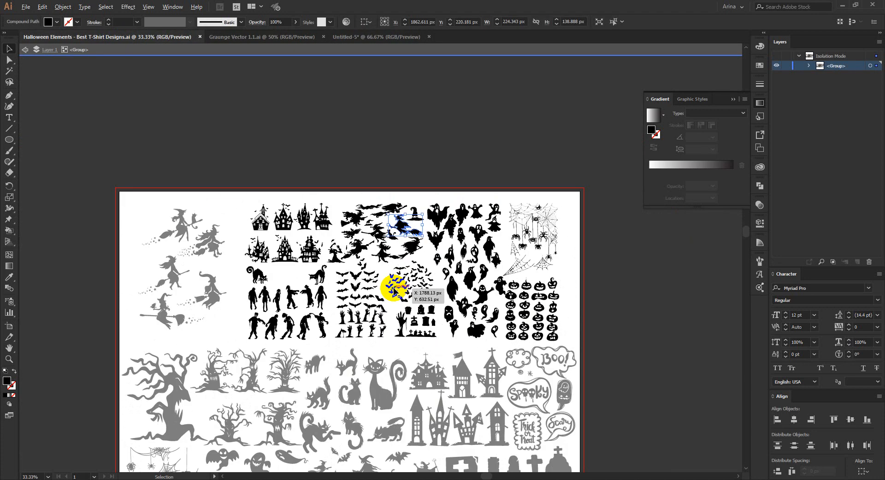
double_click(231, 332)
scroll(231, 332, down, 1)
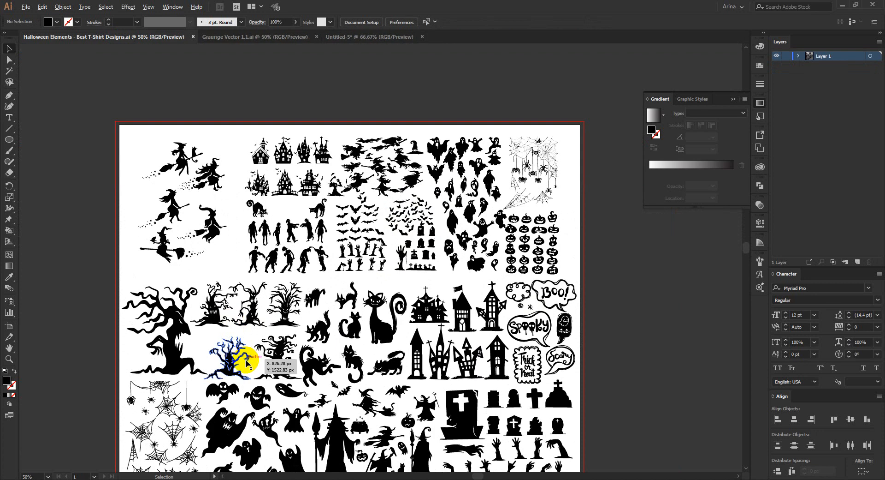
Step: Copy the rightmost spooky tree in the upper row of the tree group and paste it into the Untitled-5 design
scroll(237, 360, up, 2)
double_click(323, 254)
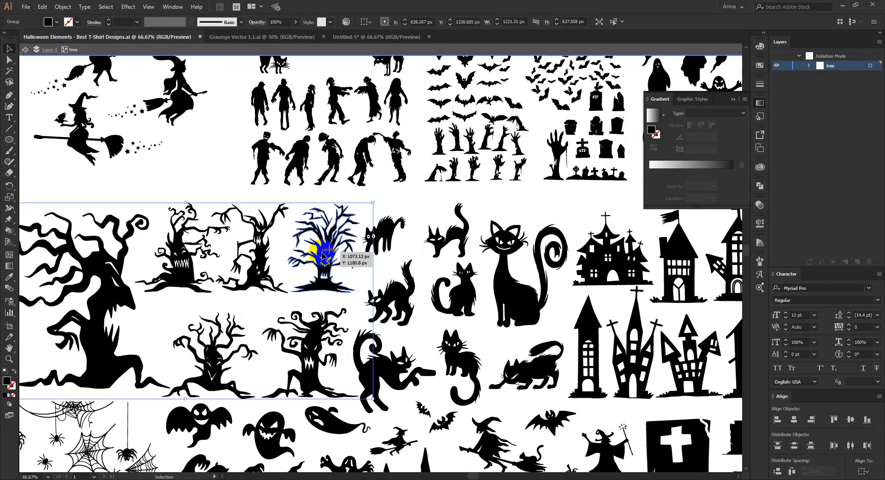
click(322, 252)
key(a)
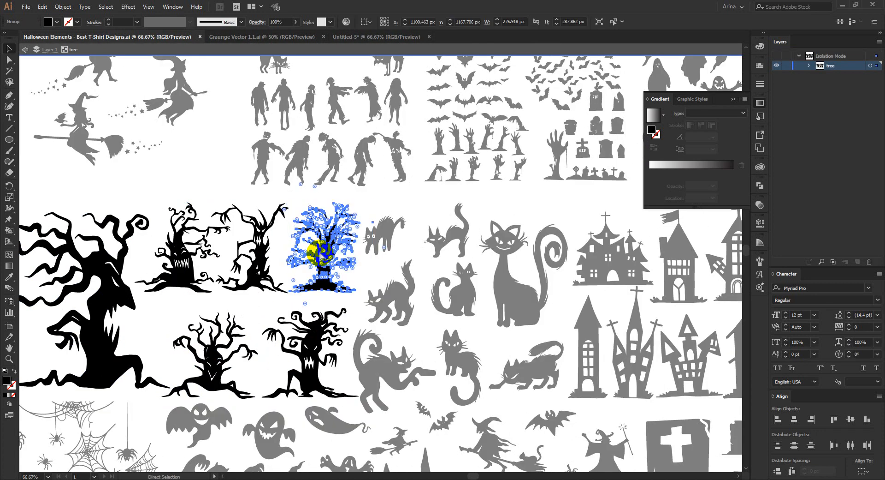
click(376, 37)
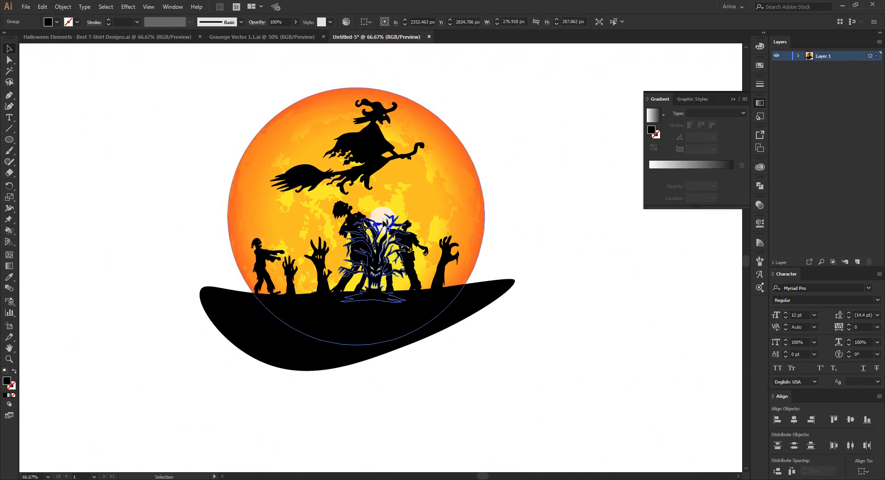
Step: Enlarge the pasted spooky tree to about 517 px wide at the moon's right edge and shrink the zombie hand beside its trunk
drag(382, 215, 381, 172)
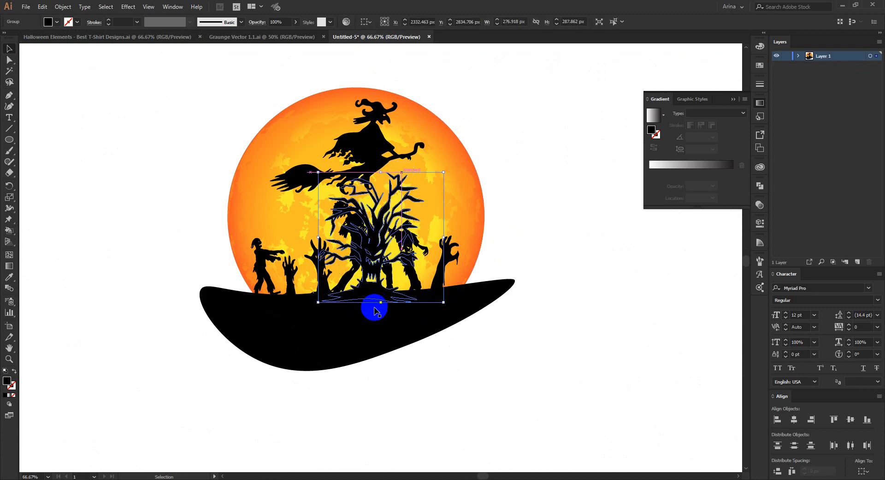
drag(372, 299, 476, 293)
drag(485, 167, 486, 133)
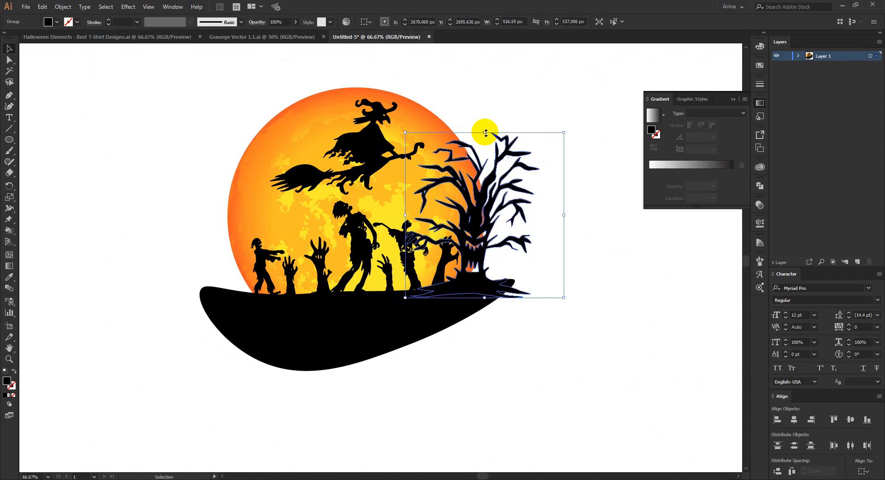
click(455, 252)
drag(458, 236, 449, 251)
Step: Scale the spooky tree down to about 450 px wide and nudge it up and left onto the ground's right end
click(482, 235)
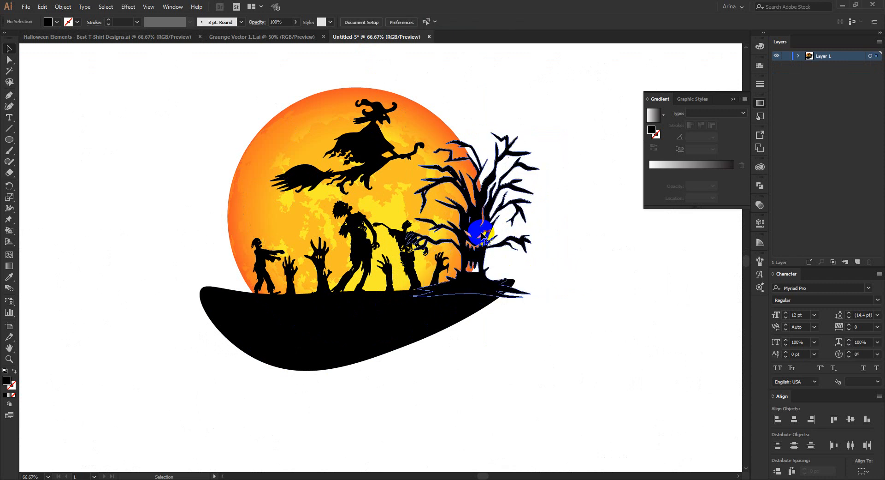
drag(405, 132, 425, 153)
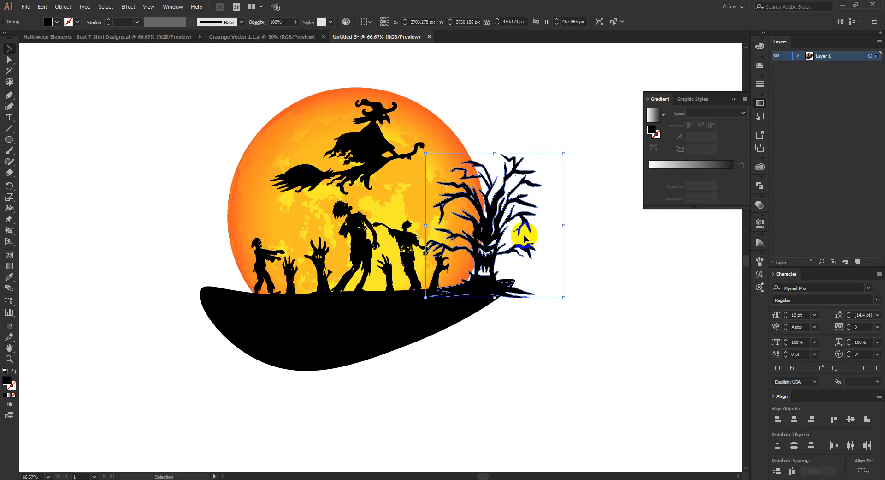
key(Up)
key(Up)
key(Left)
key(Left)
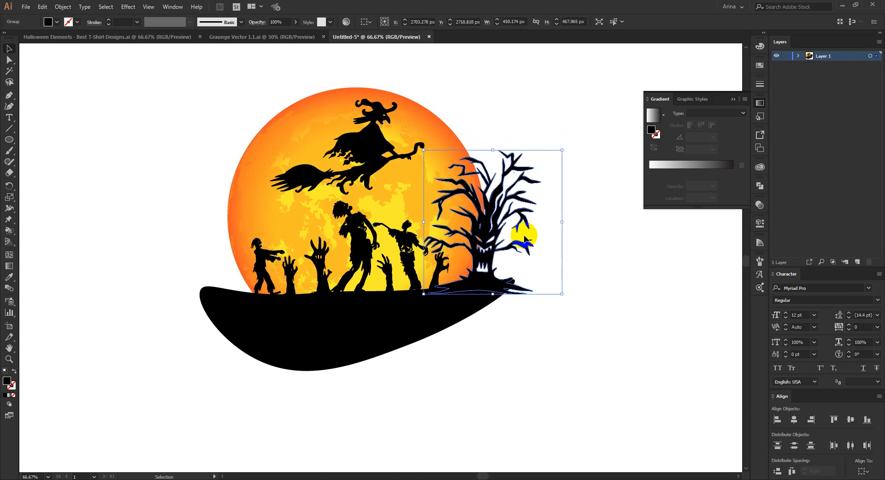
key(Up)
key(Up)
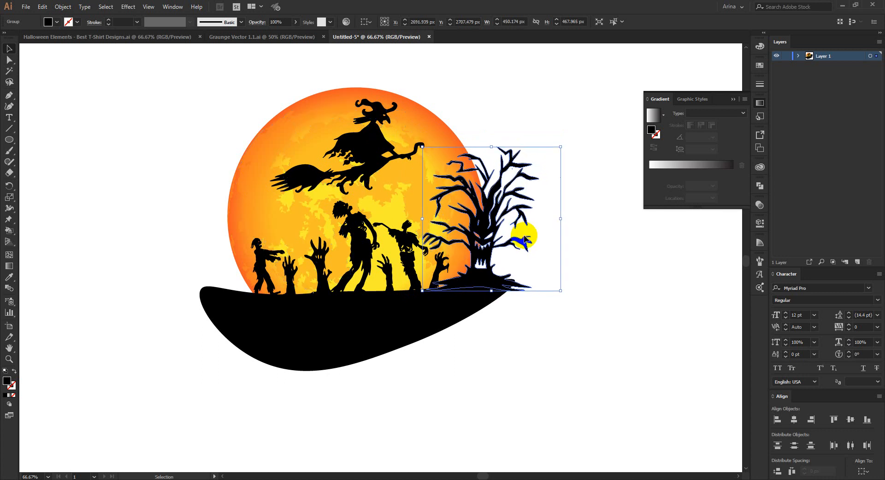
click(525, 347)
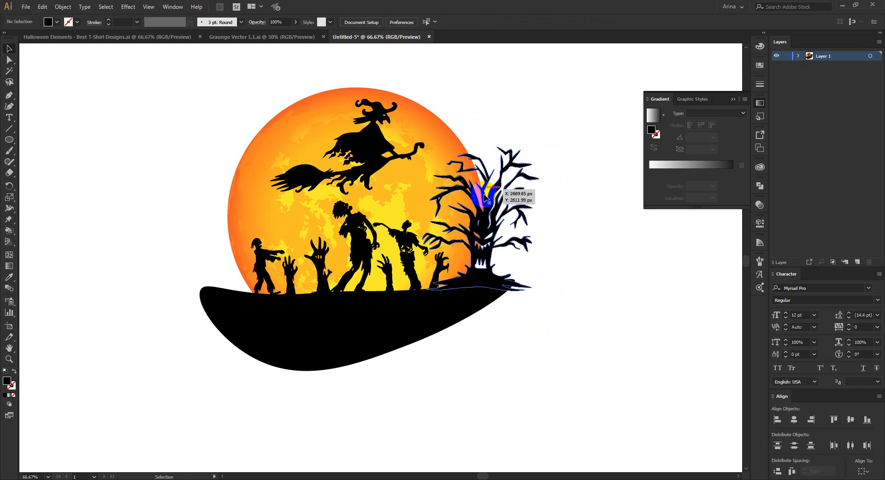
Step: Enlarge the spooky tree to about 524 px wide and shift it slightly left and down so its base sits in the ground
click(483, 160)
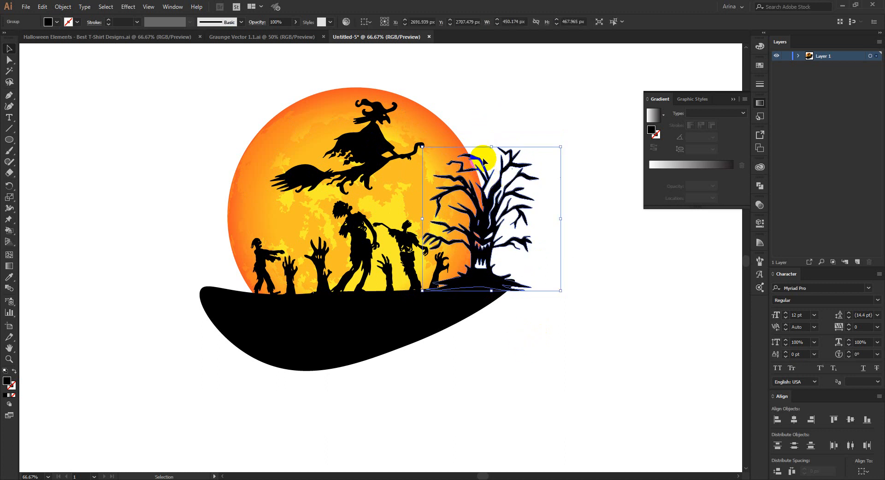
drag(493, 147, 496, 123)
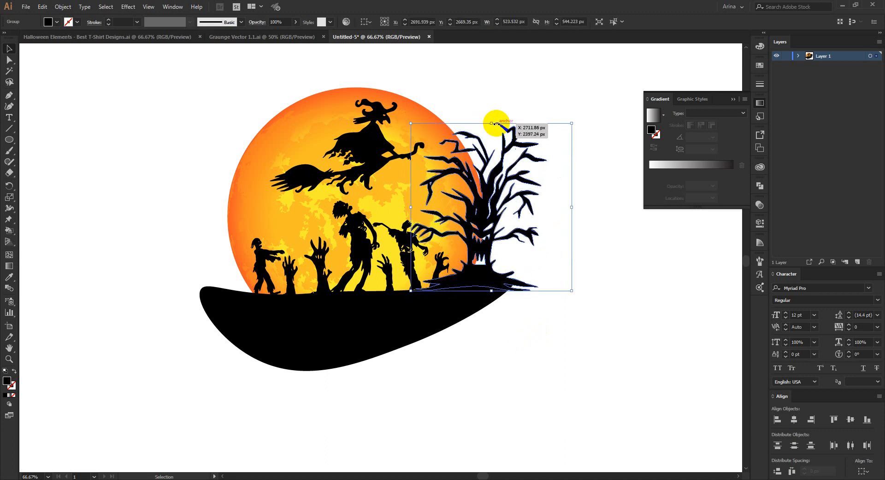
click(502, 340)
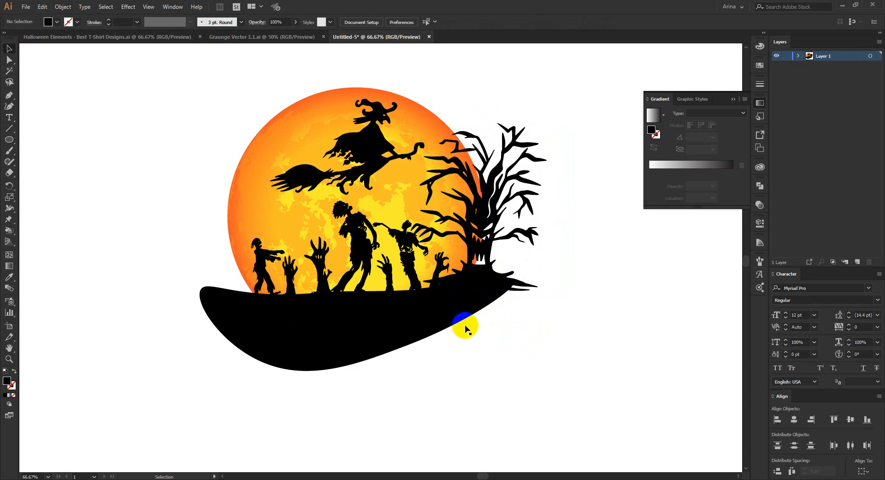
click(499, 219)
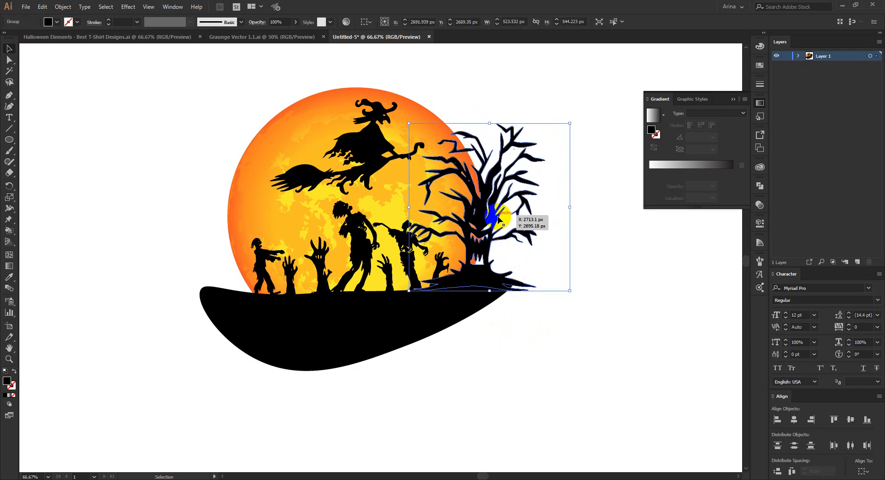
key(Down)
key(Down)
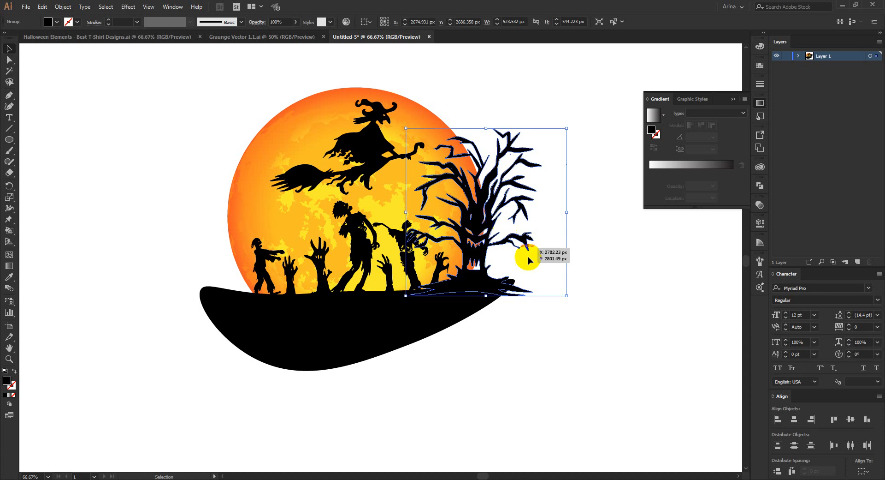
click(567, 275)
Step: Shrink the small zombie beside the right-hand tree, keeping its feet on the ground and its head below the branches
scroll(500, 253, up, 1)
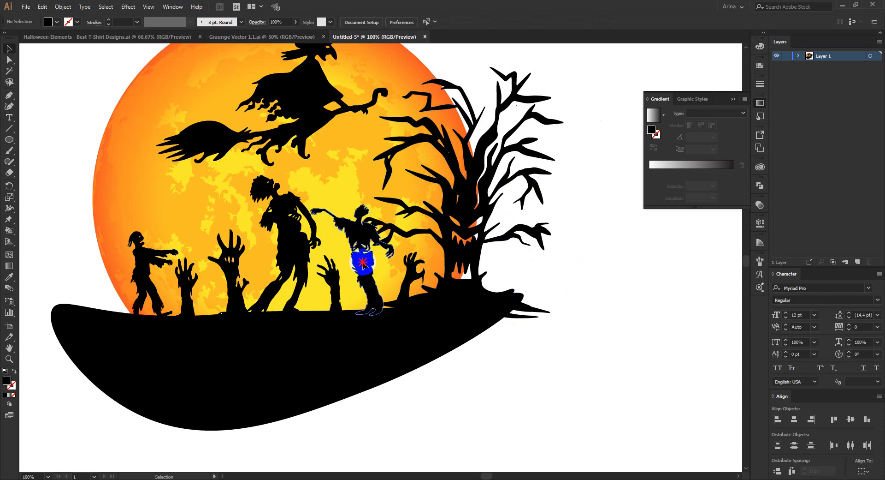
click(336, 204)
drag(353, 205, 354, 232)
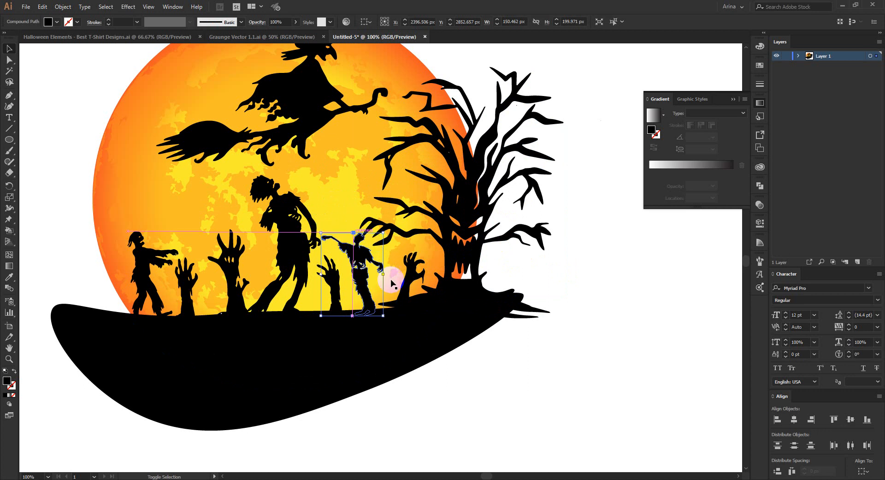
click(480, 371)
scroll(481, 372, down, 1)
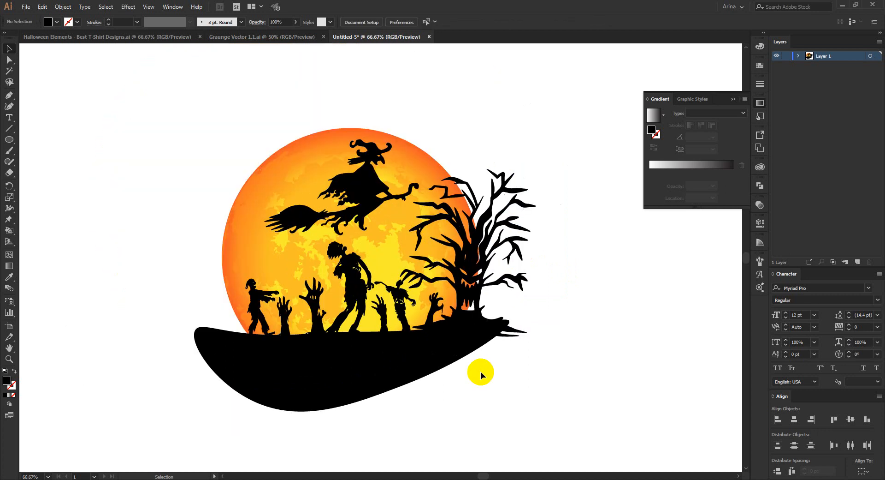
Step: Duplicate the spooky tree to the moon's left side and reflect the copy across the vertical axis
click(475, 242)
drag(475, 244, 240, 256)
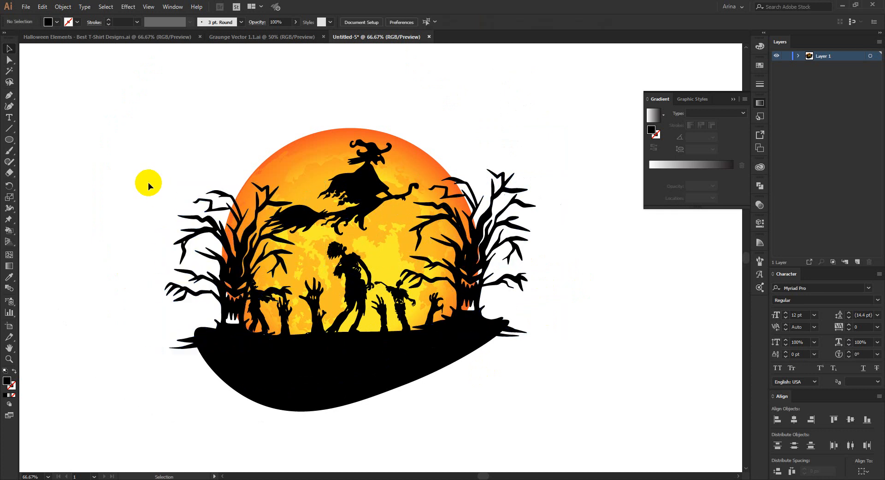
right_click(226, 270)
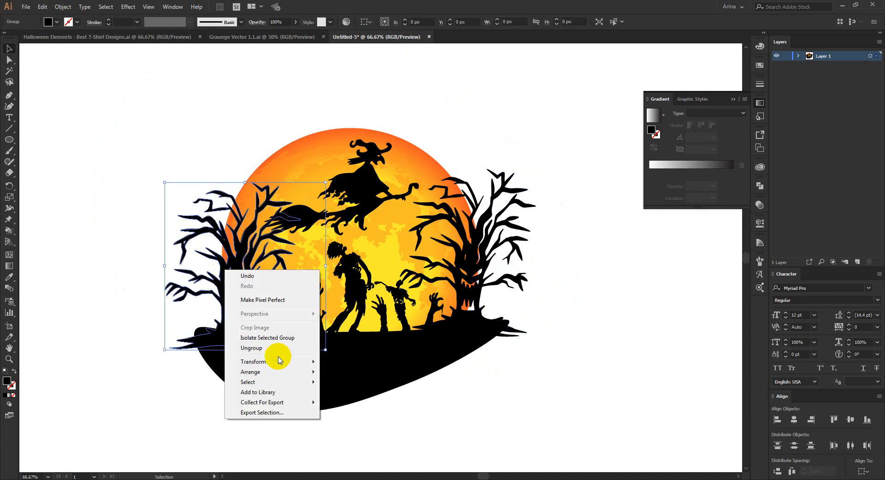
mouse_move(278, 361)
click(362, 395)
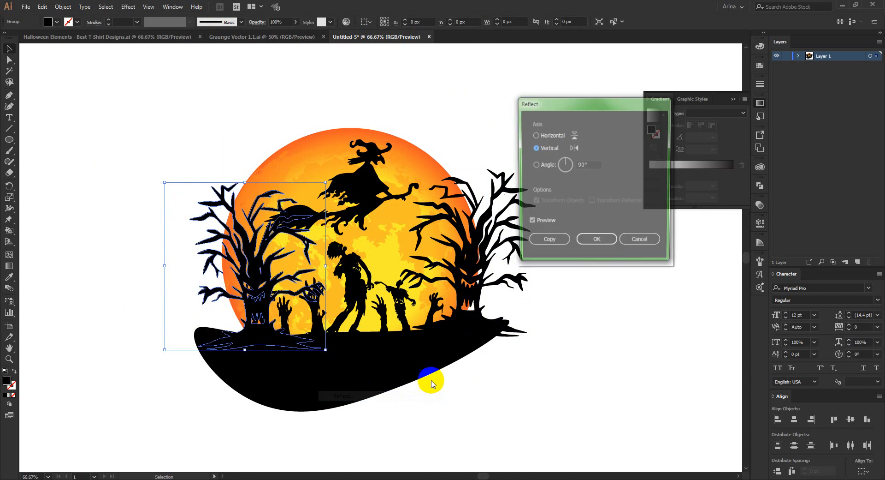
click(592, 241)
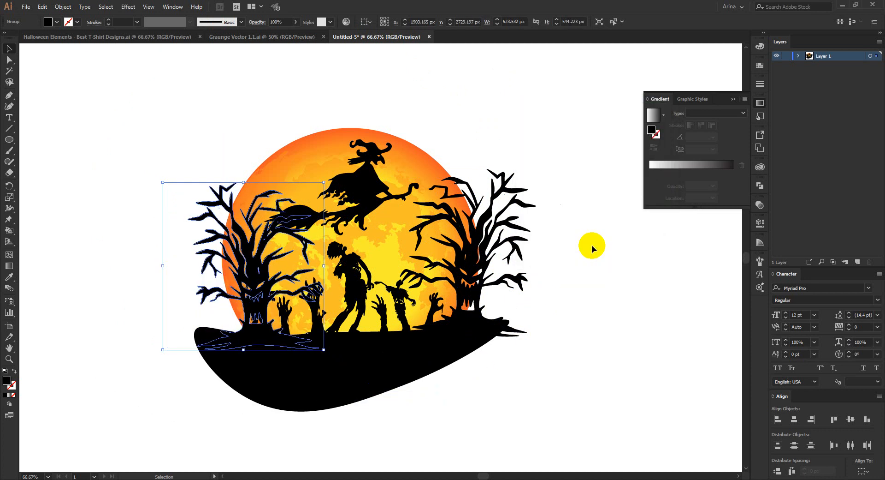
Step: Move the mirrored tree outward so it stands on the left end of the ground
key(Left)
key(Left)
key(Left)
key(Left)
key(Left)
key(Left)
key(Left)
key(Left)
key(Left)
key(Left)
key(Left)
key(Left)
key(Left)
key(Left)
key(Left)
key(Left)
key(Left)
key(Left)
key(Left)
key(Left)
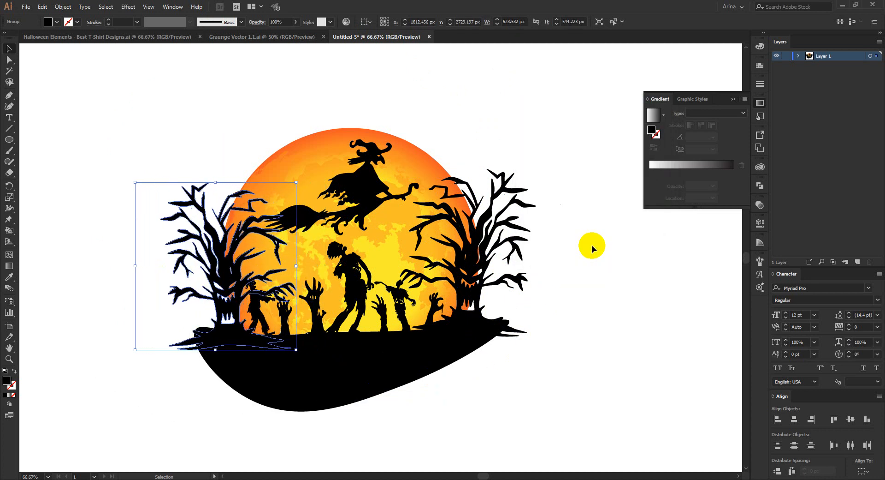
click(175, 126)
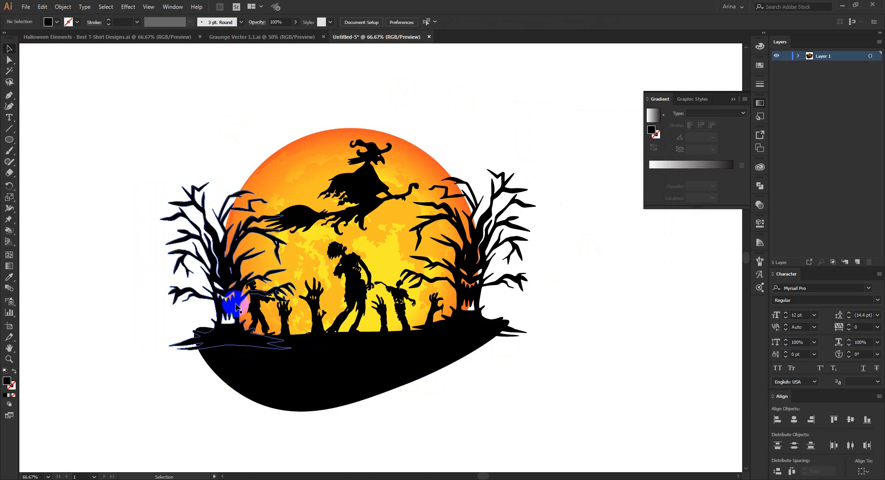
Step: Shrink the arms-forward zombie beside the left tree to about 71 px wide and nudge it slightly right, away from the trunk
scroll(237, 307, up, 1)
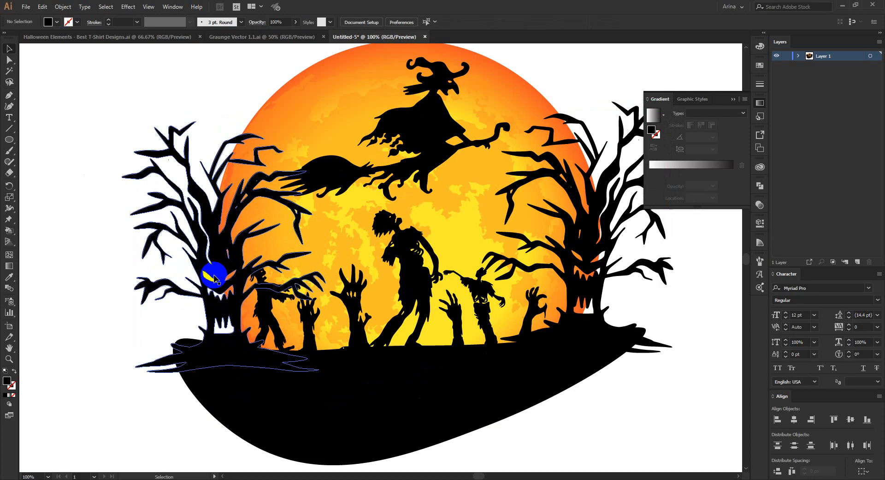
scroll(277, 296, down, 1)
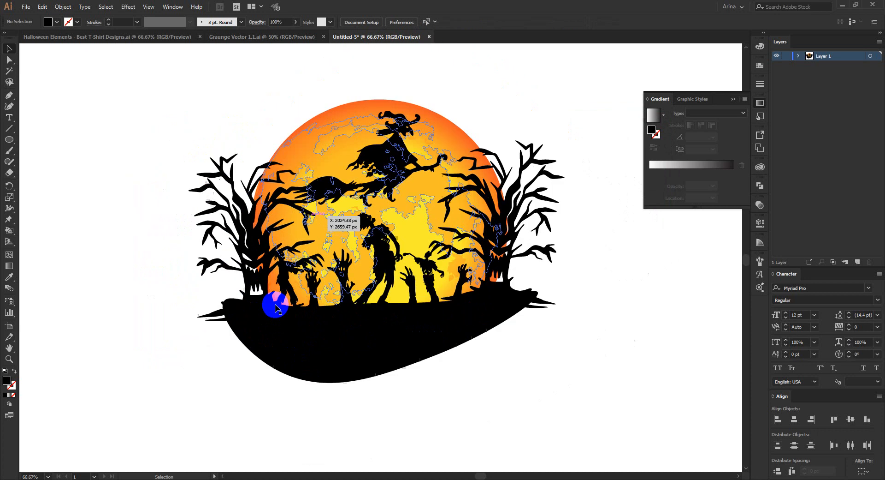
scroll(449, 366, up, 1)
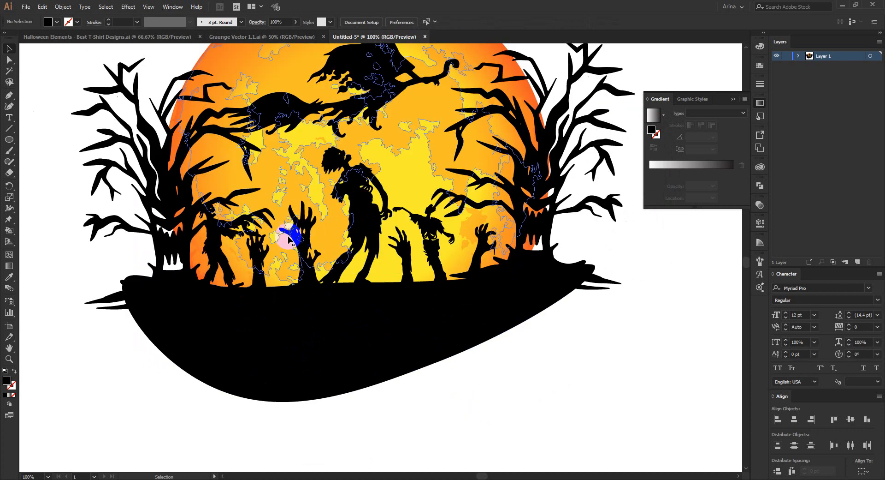
click(226, 227)
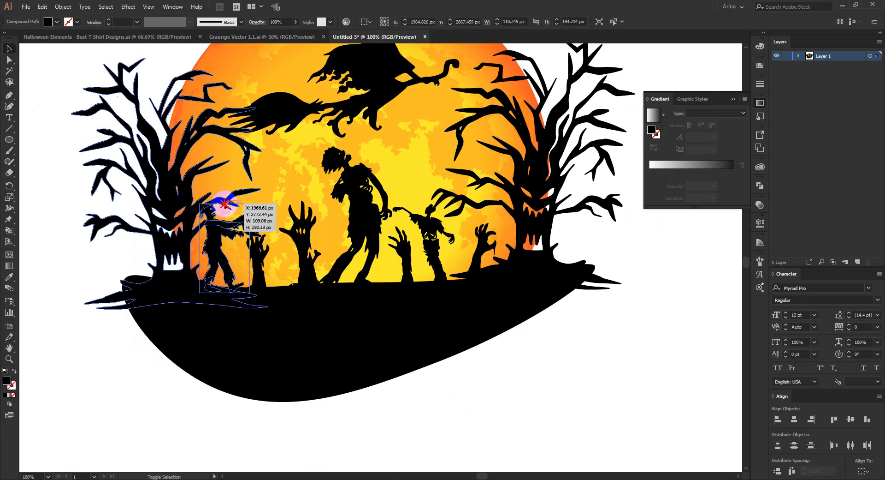
drag(225, 203, 222, 235)
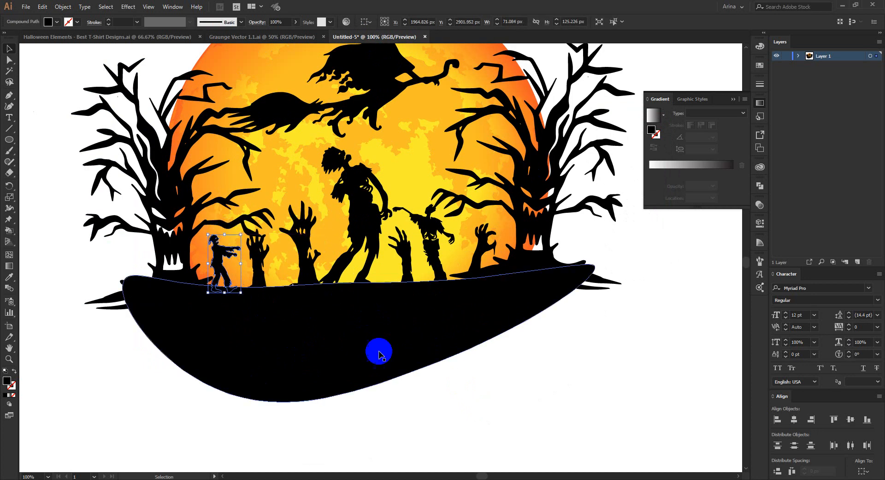
click(484, 409)
click(217, 253)
key(Right)
key(Right)
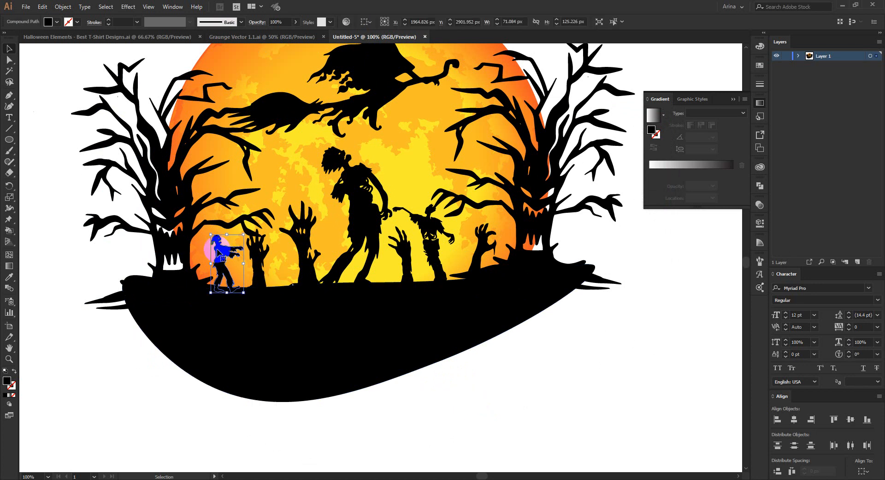
click(450, 415)
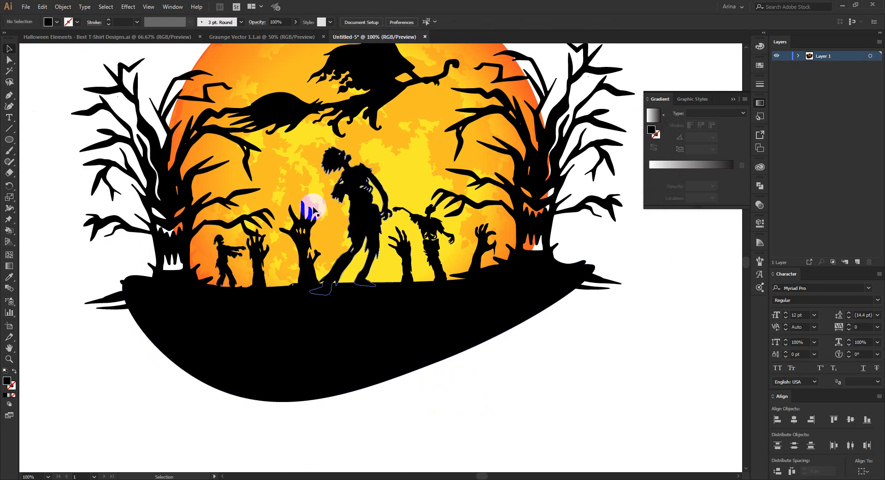
scroll(304, 207, down, 1)
scroll(427, 336, down, 1)
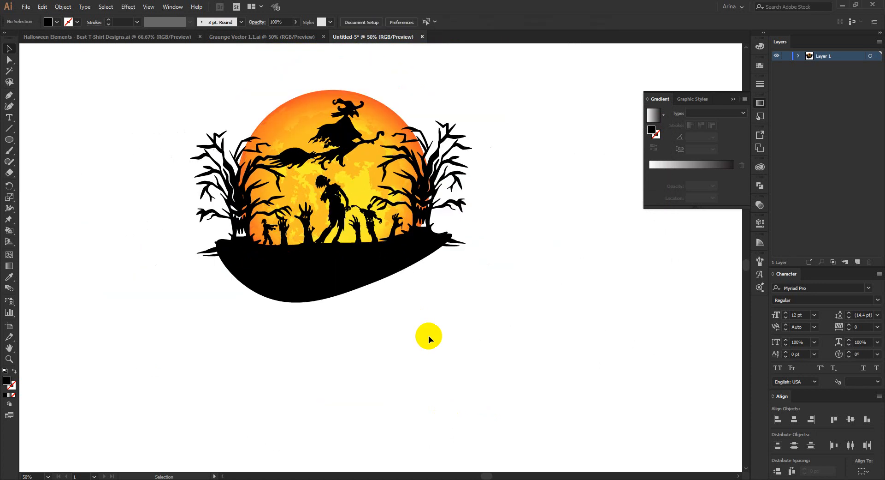
scroll(427, 336, up, 2)
scroll(353, 146, up, 2)
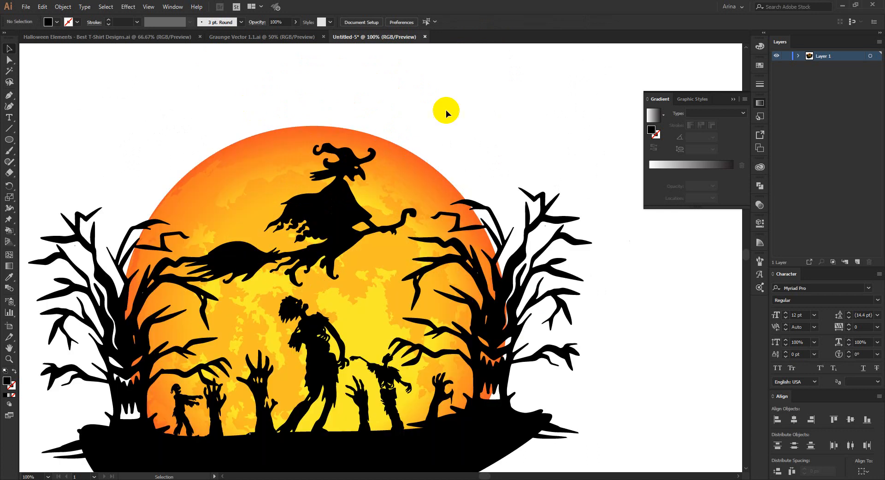
scroll(460, 111, down, 1)
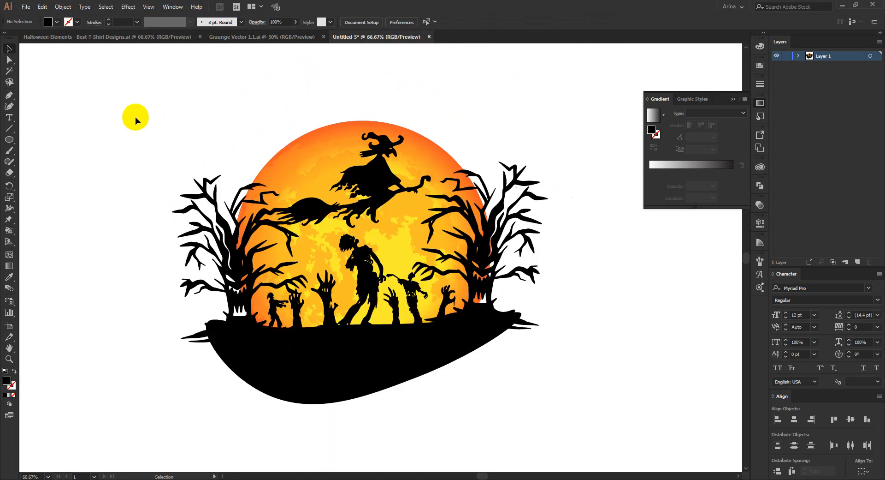
drag(135, 119, 609, 441)
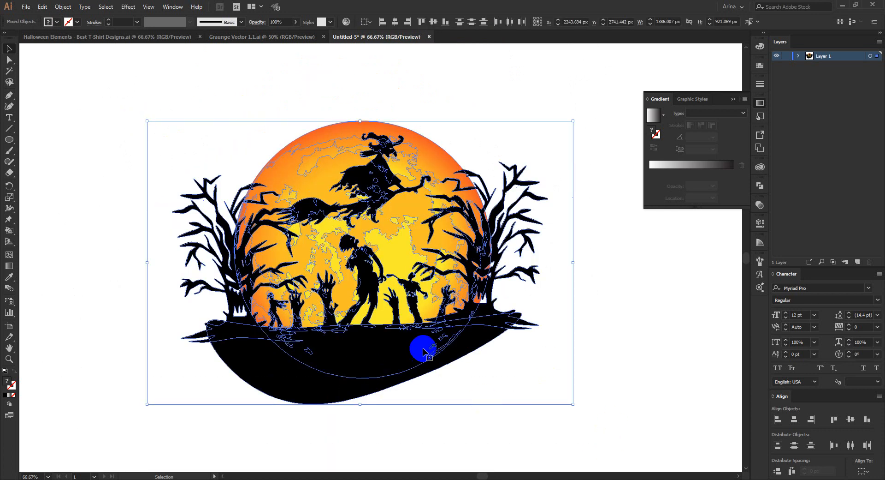
shift+click(390, 251)
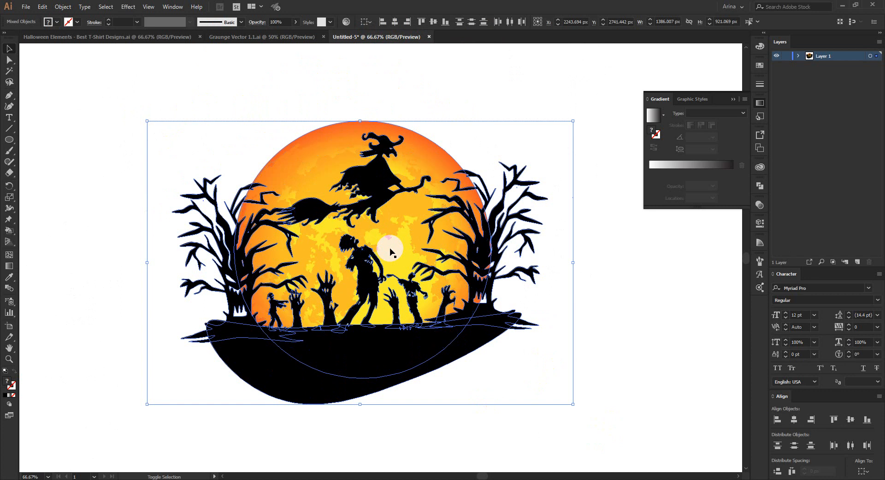
shift+click(416, 356)
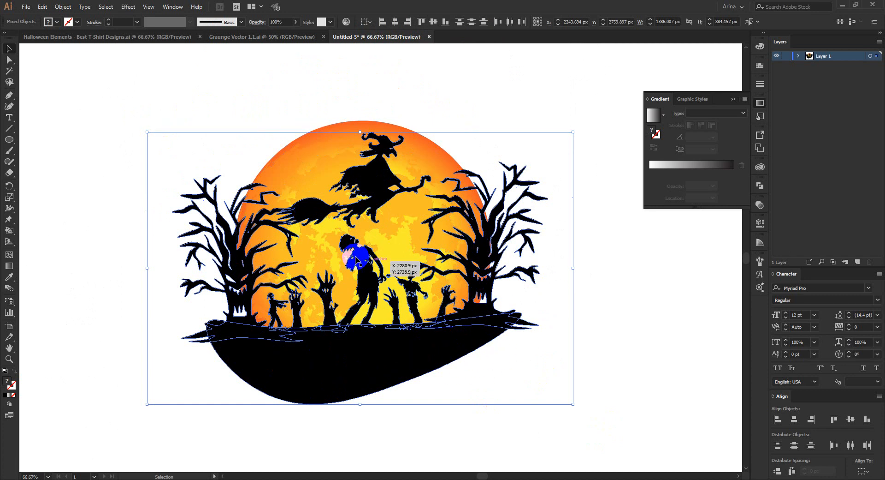
shift+click(464, 184)
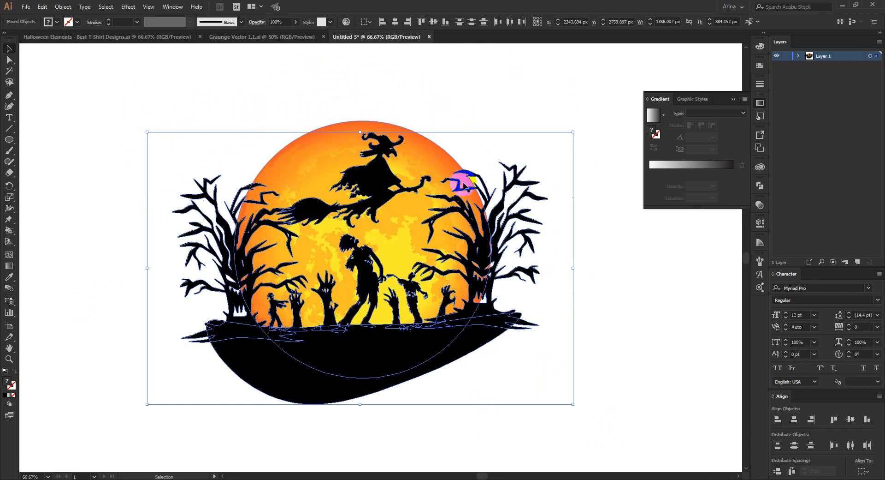
click(356, 98)
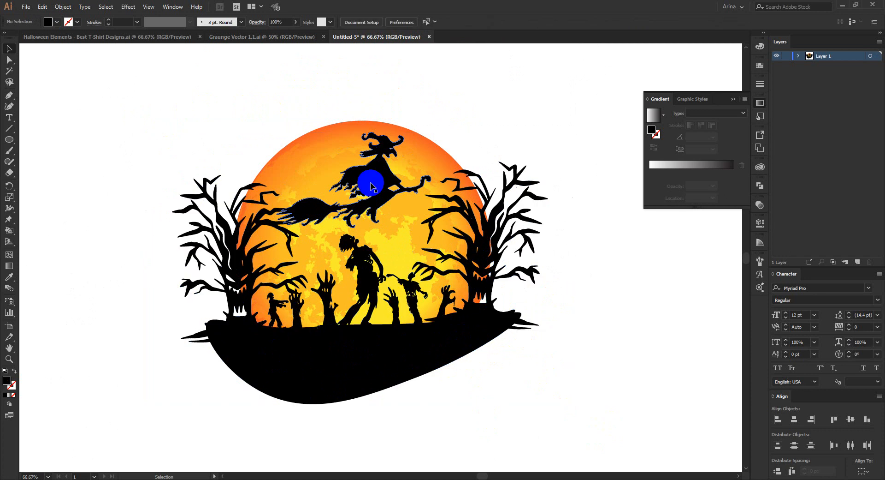
Step: Shrink the flying witch to about 427 px wide and nudge it slightly left and down on the moon
click(366, 182)
drag(277, 229, 300, 213)
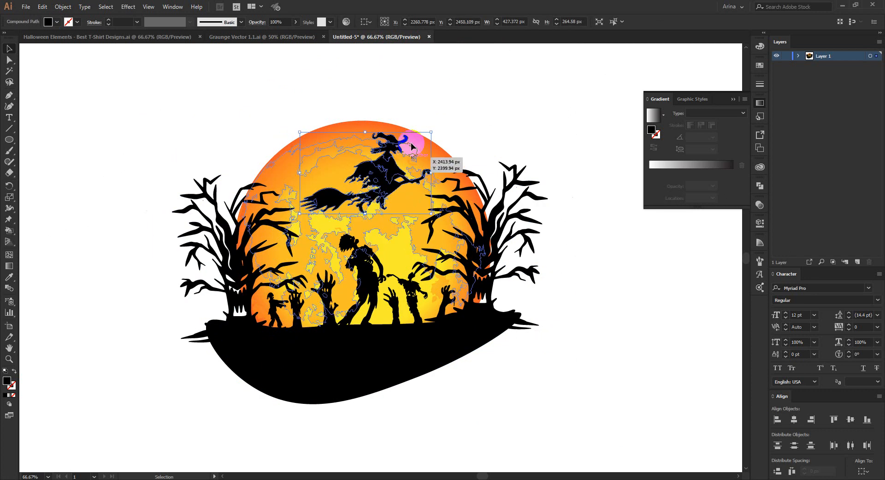
key(Left)
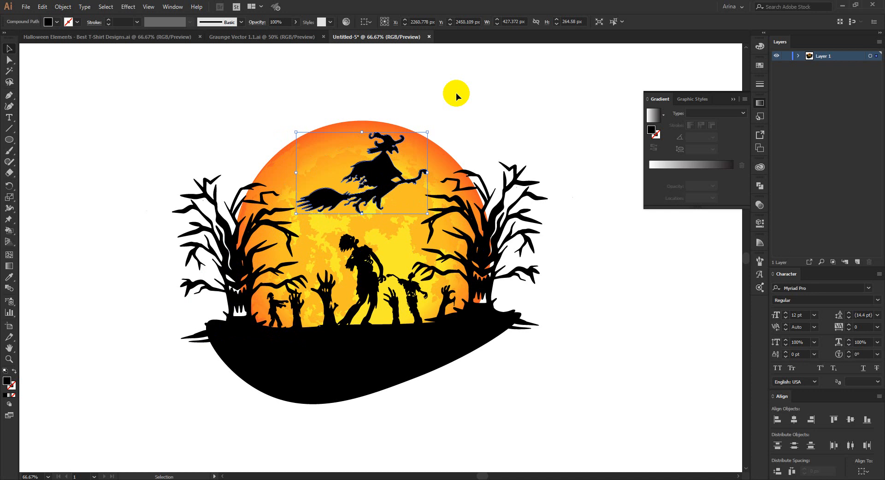
key(Down)
click(455, 93)
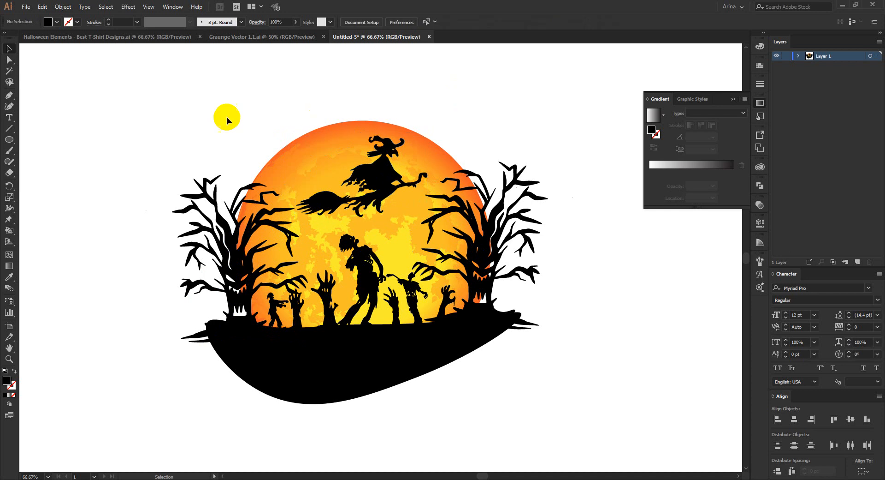
Step: Cut all the black silhouettes and the ground from the artwork, leaving only the orange moon
drag(154, 103, 624, 411)
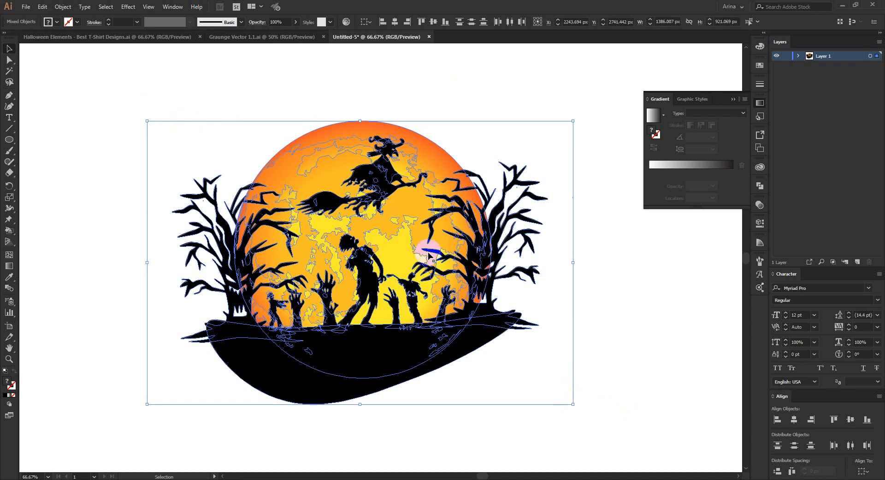
shift+click(400, 247)
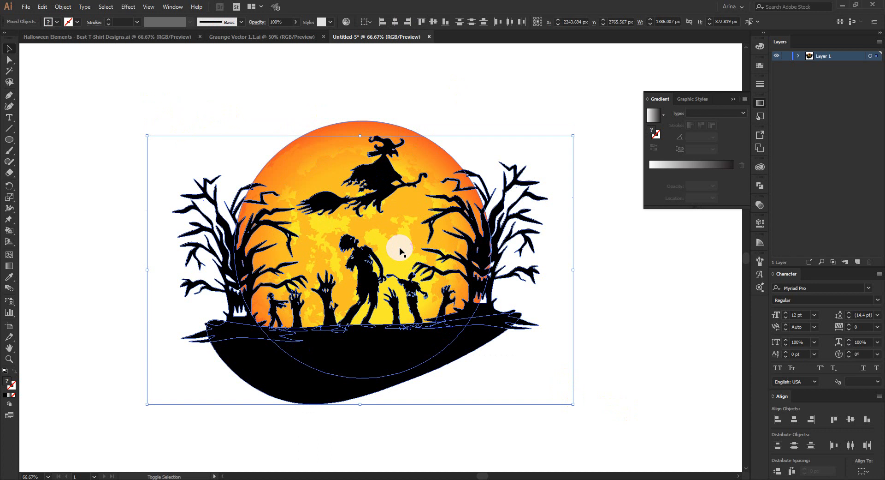
shift+click(417, 211)
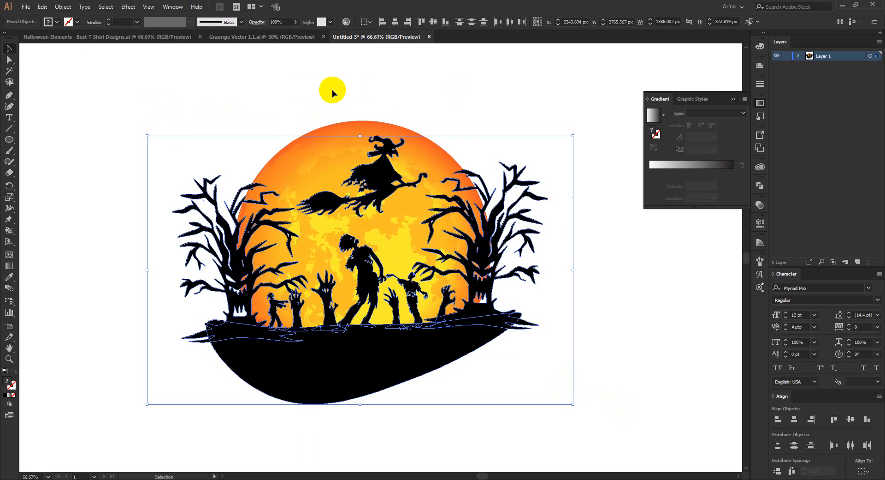
key(a)
key(Delete)
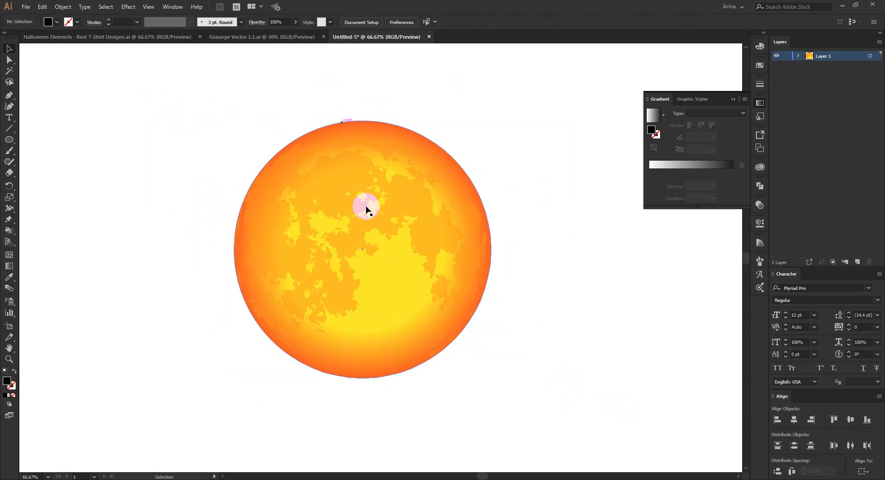
Step: Make an opacity mask on the moon with Clip off and paste the cut silhouettes in place inside the mask
key(v)
click(369, 249)
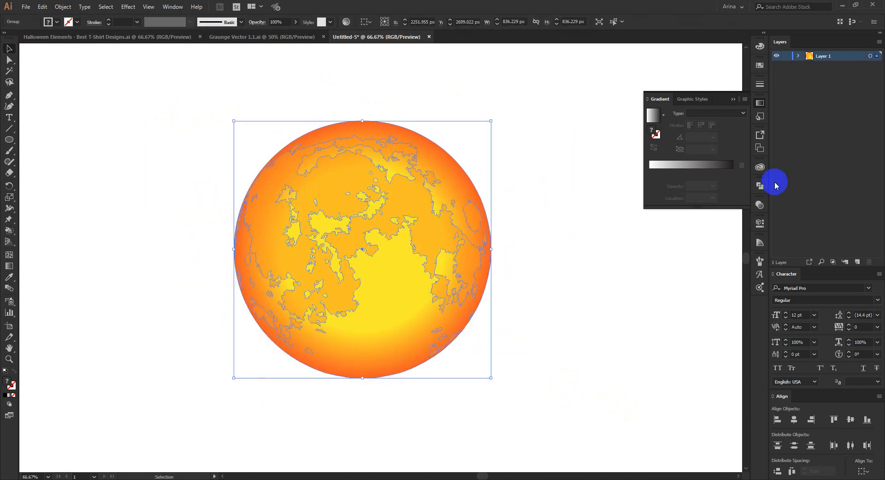
click(760, 205)
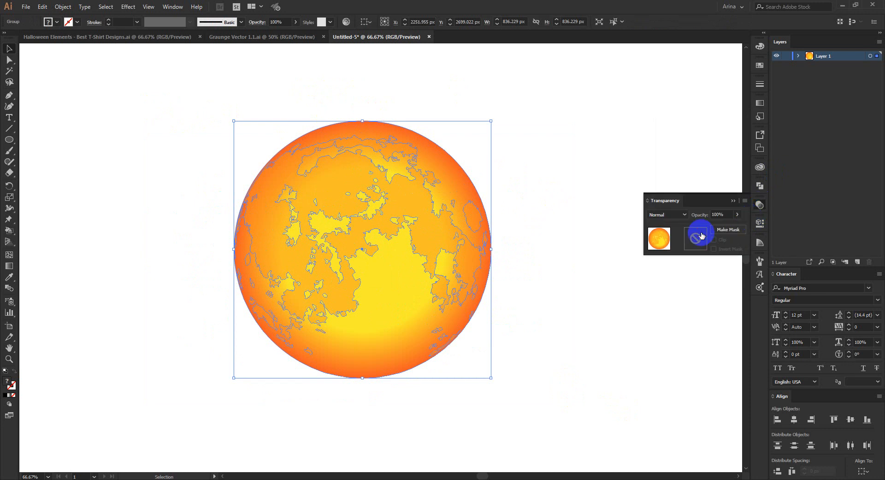
click(701, 235)
click(714, 240)
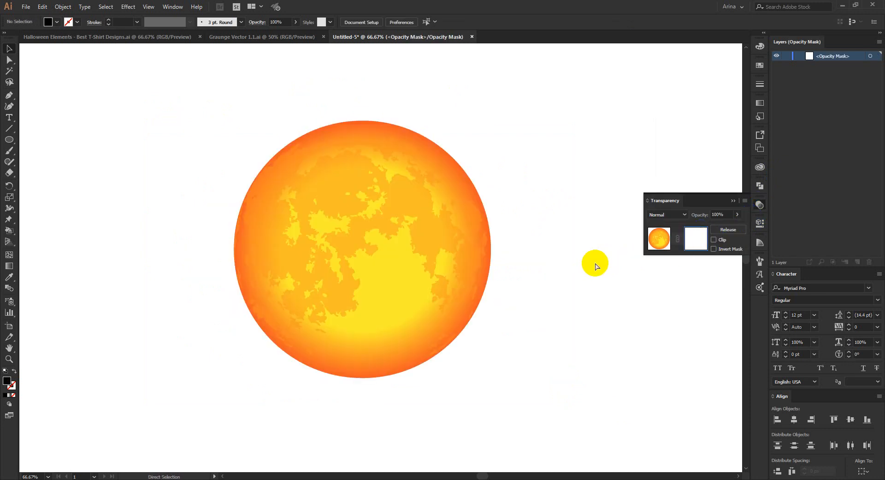
key(ctrl+v)
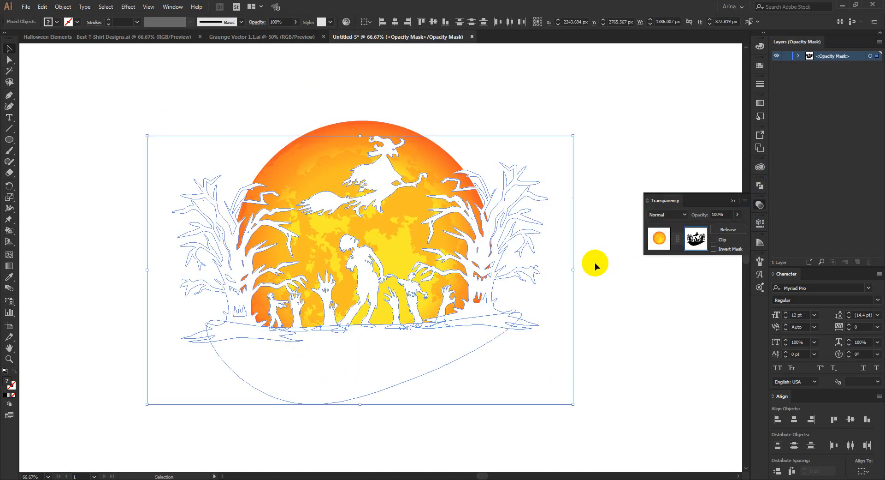
click(594, 256)
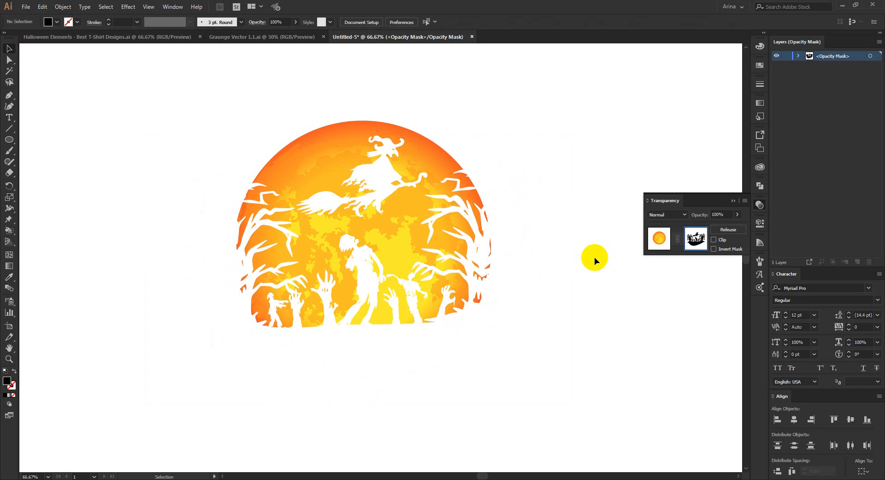
Step: Merge the left tree's face openings into its trunk inside the mask with the Shape Builder tool
scroll(392, 250, up, 1)
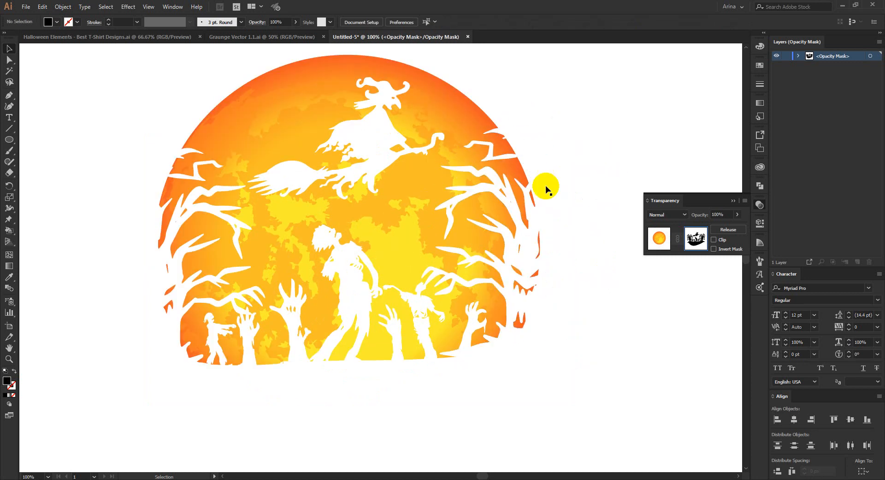
scroll(351, 193, down, 1)
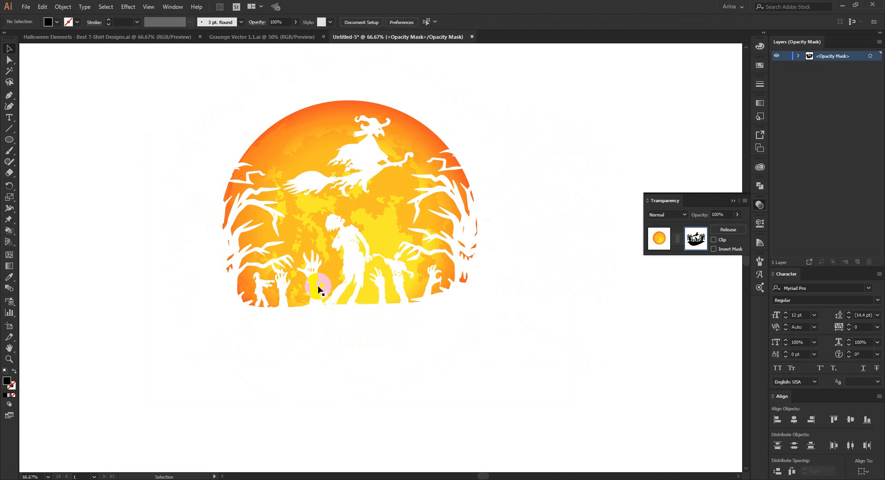
scroll(352, 237, up, 1)
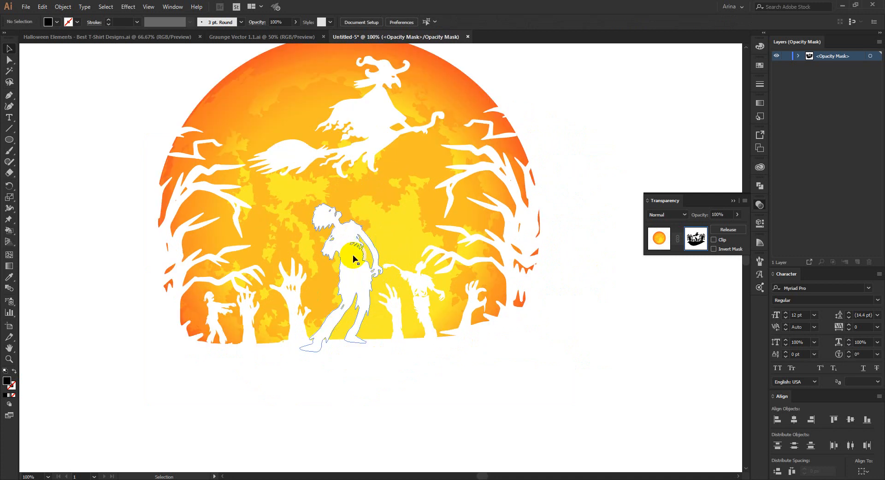
click(174, 248)
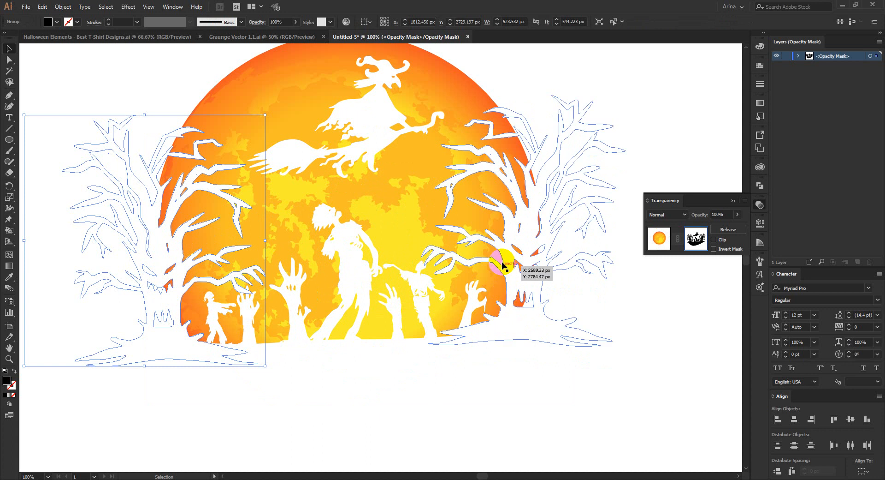
key(shift+m)
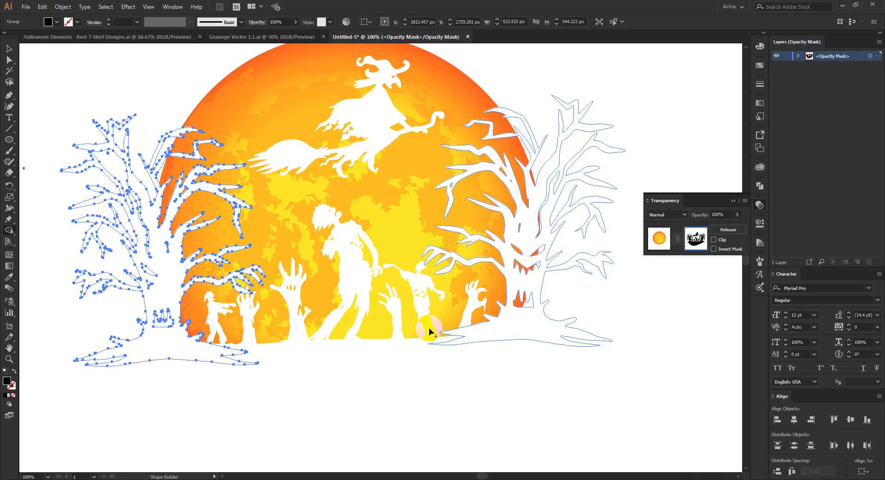
key(v)
Step: Fill in the right tree's eye and mouth openings inside the mask with the Shape Builder tool
click(538, 282)
key(shift+m)
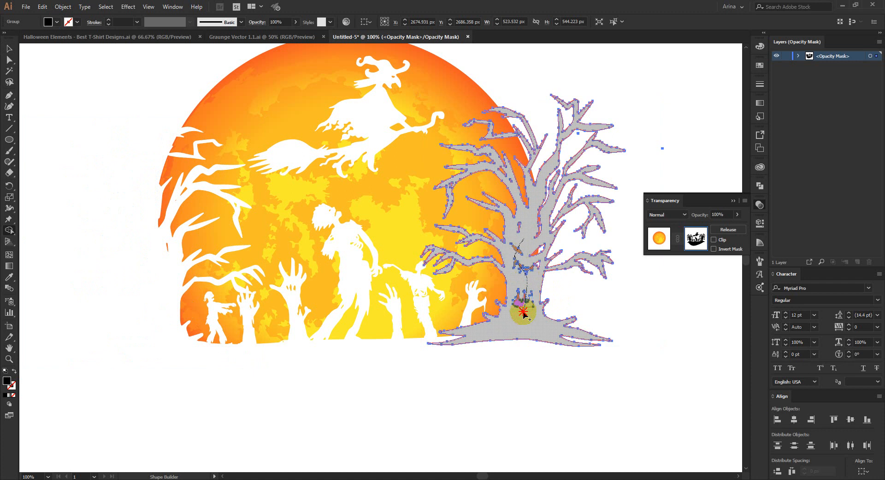
drag(542, 244, 541, 244)
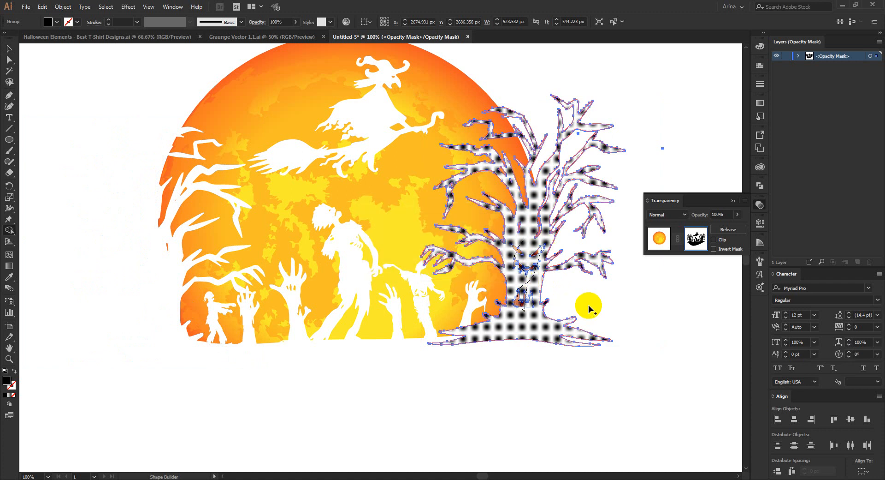
key(v)
click(630, 295)
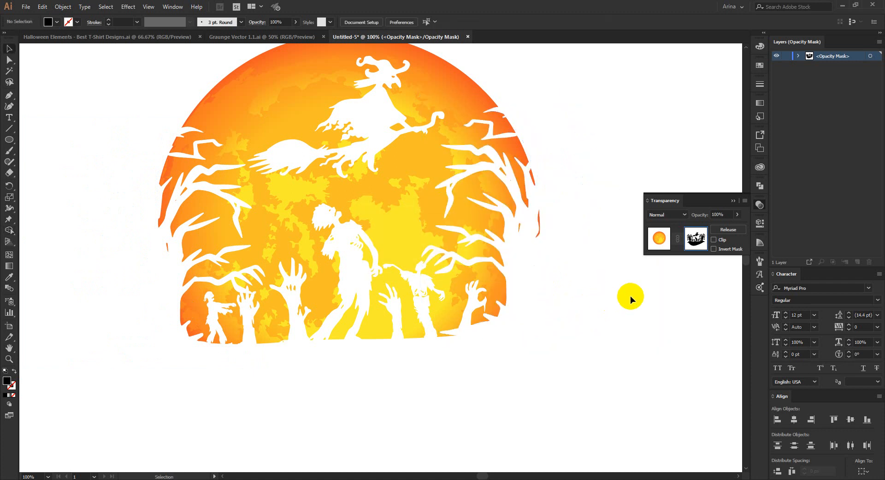
Step: Leave opacity mask editing, return to the moon artwork and deselect everything
scroll(494, 263, down, 1)
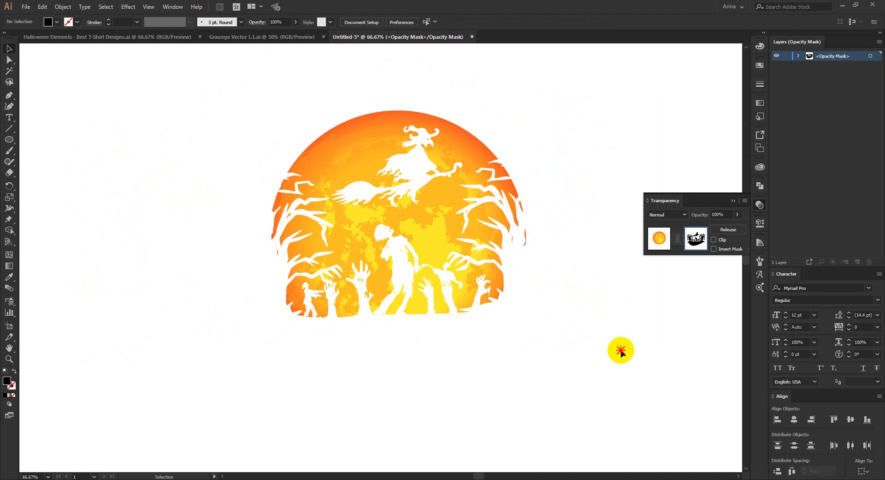
drag(221, 104, 555, 371)
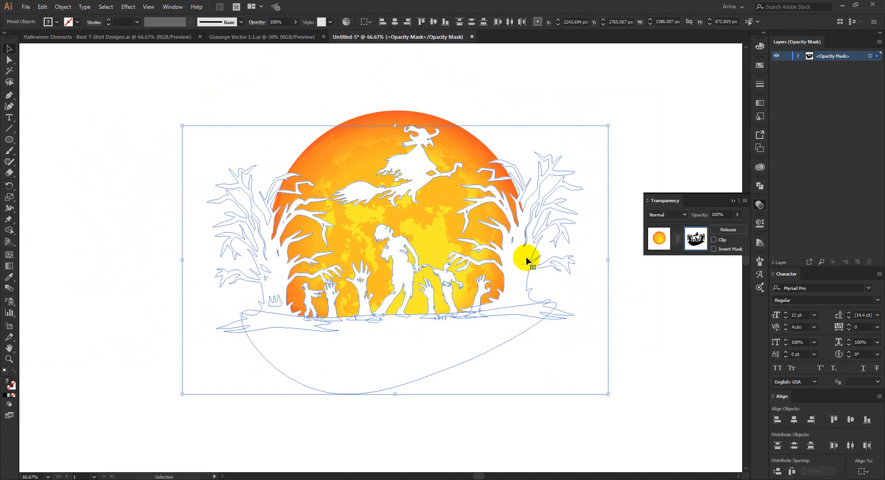
click(619, 249)
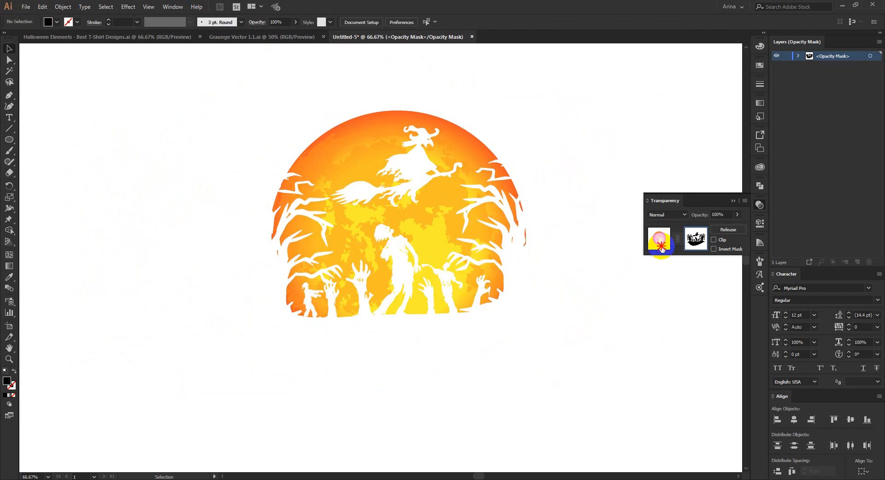
click(660, 245)
click(549, 351)
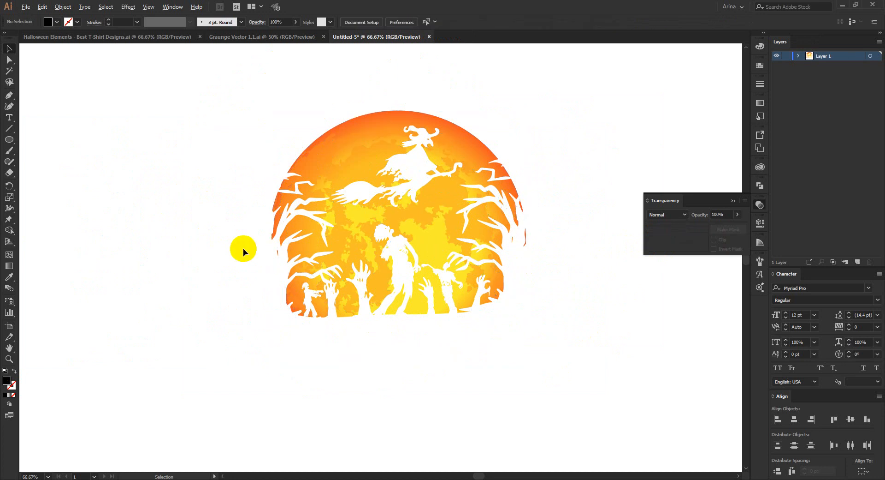
Step: Draw a black rectangle about 1612 px wide and 1386 px high around the masked moon artwork
scroll(236, 245, down, 1)
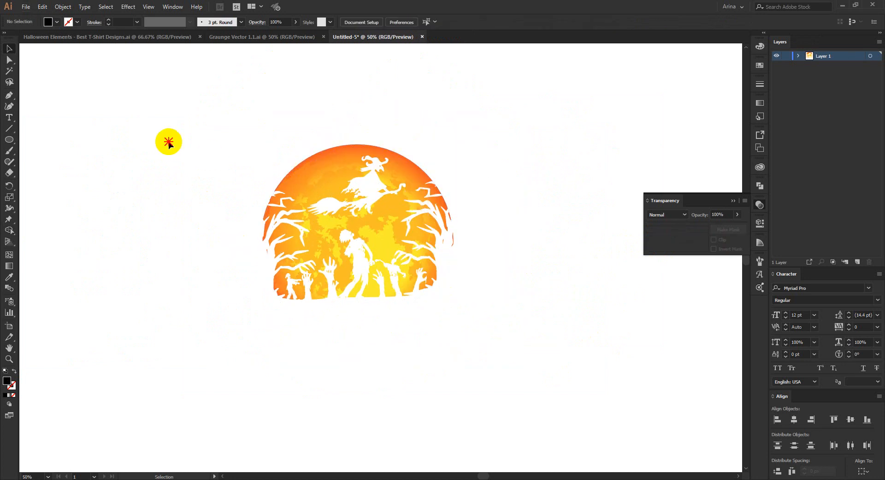
drag(9, 140, 46, 138)
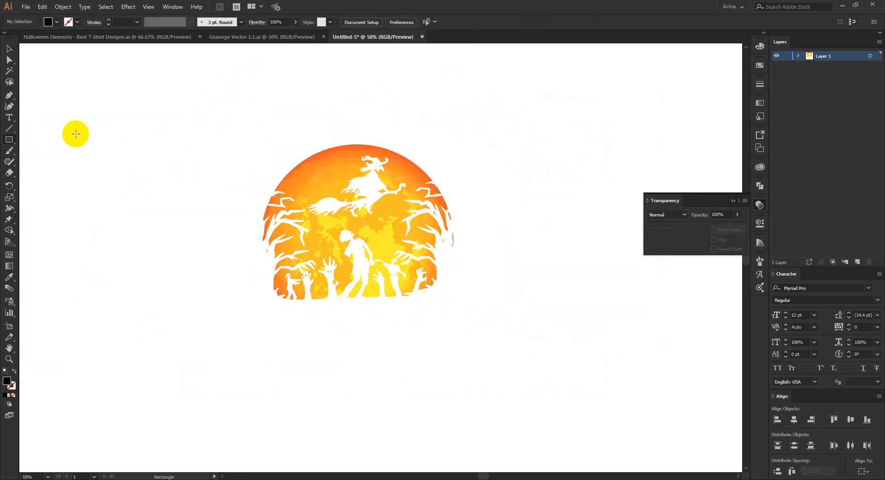
drag(188, 84, 560, 405)
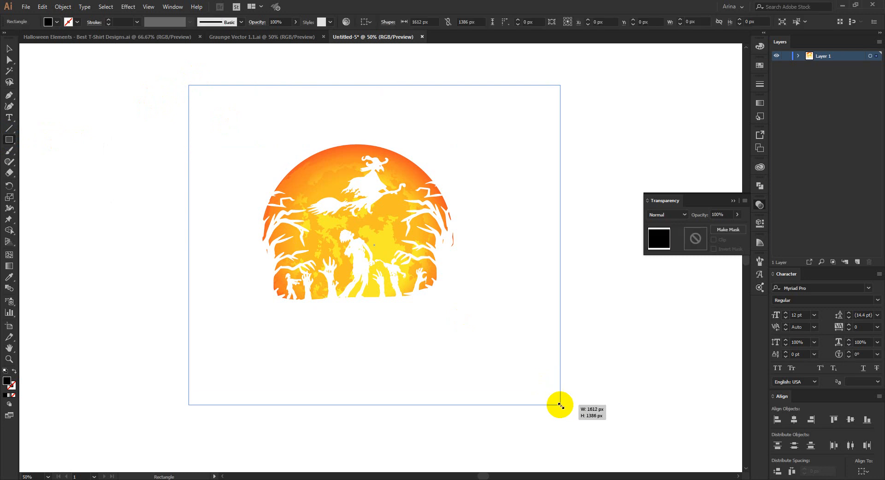
Step: Place the black rectangle behind the masked moon artwork as a backdrop and deselect it
key(ctrl+z)
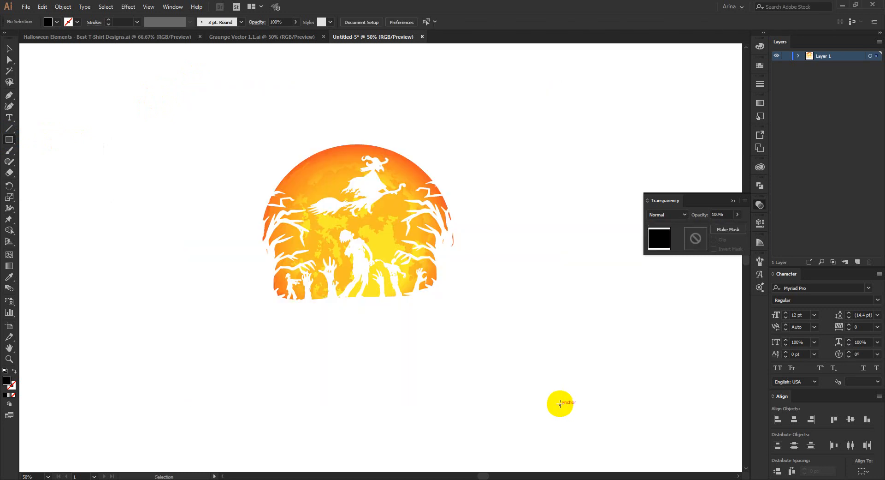
key(ctrl+shift+z)
key(v)
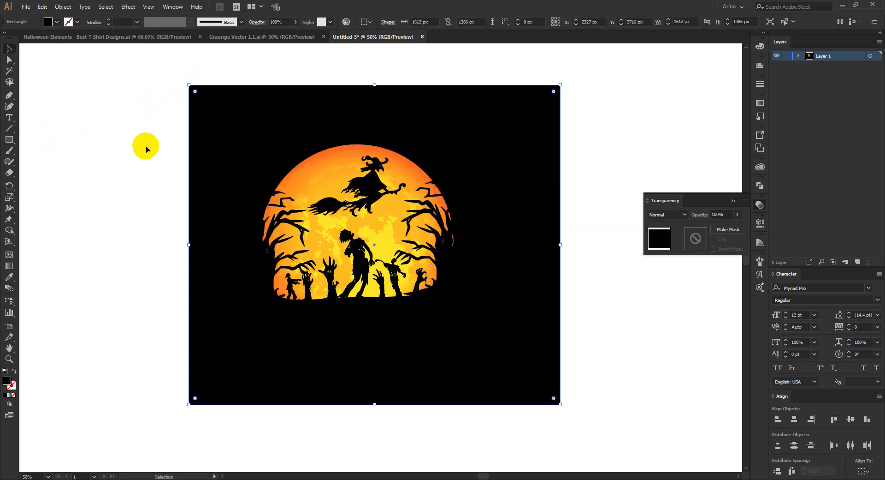
click(146, 147)
scroll(348, 134, up, 1)
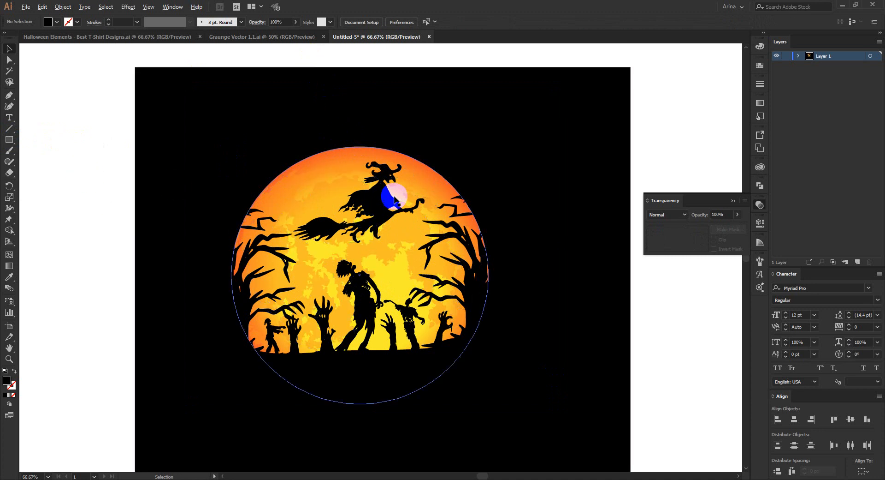
scroll(392, 196, down, 1)
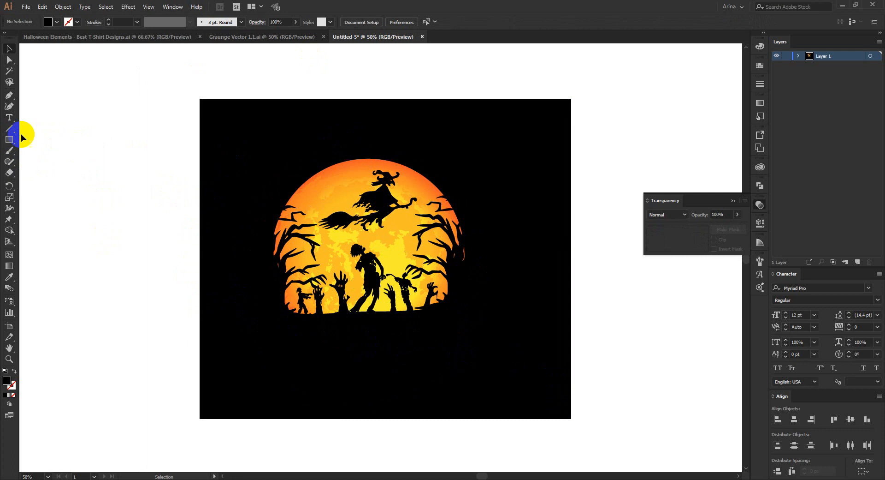
Step: Add the text "BOO" below the moon, enlarge it to about 204 pt and move it onto the white area beside the black rectangle
click(9, 118)
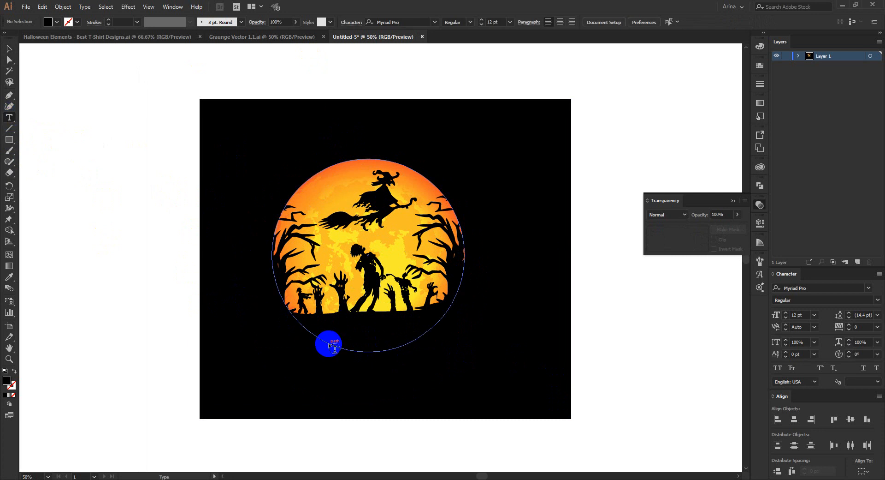
click(347, 336)
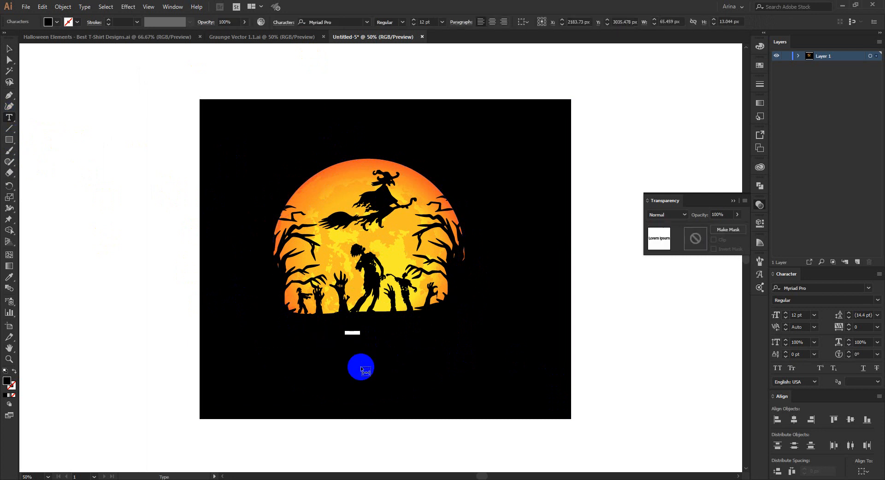
text(BOO)
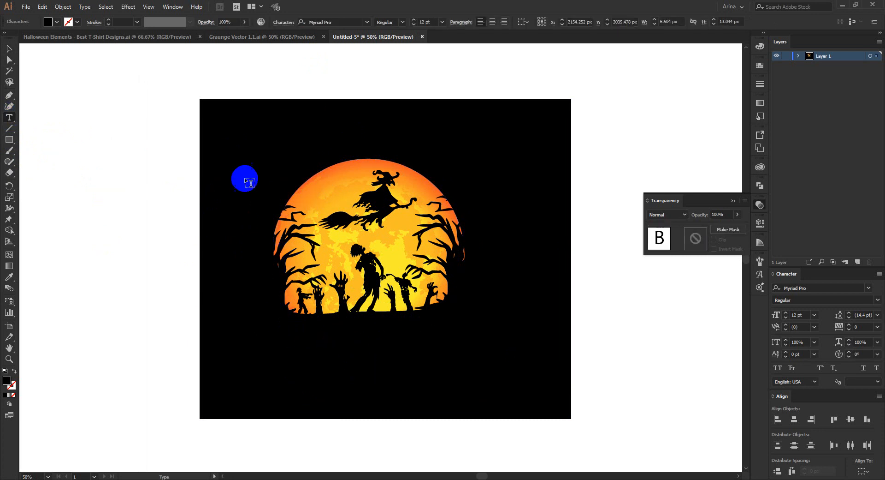
click(10, 49)
drag(349, 338, 557, 454)
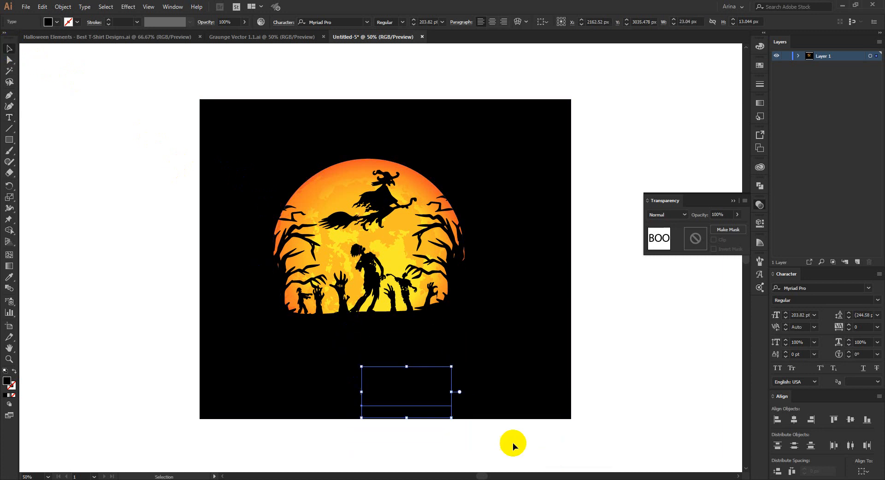
drag(421, 401, 139, 299)
Step: Replace the word BOO with "be afraid" and move the text clear of the black rectangle
double_click(138, 296)
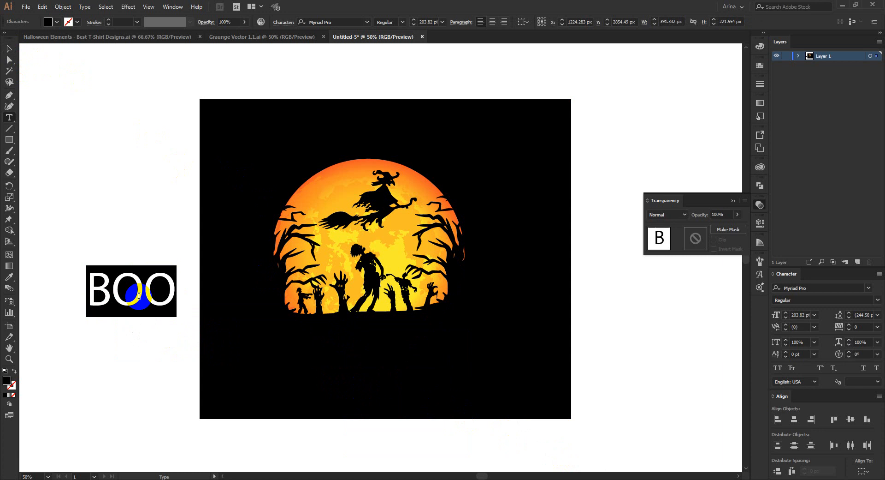
text(B)
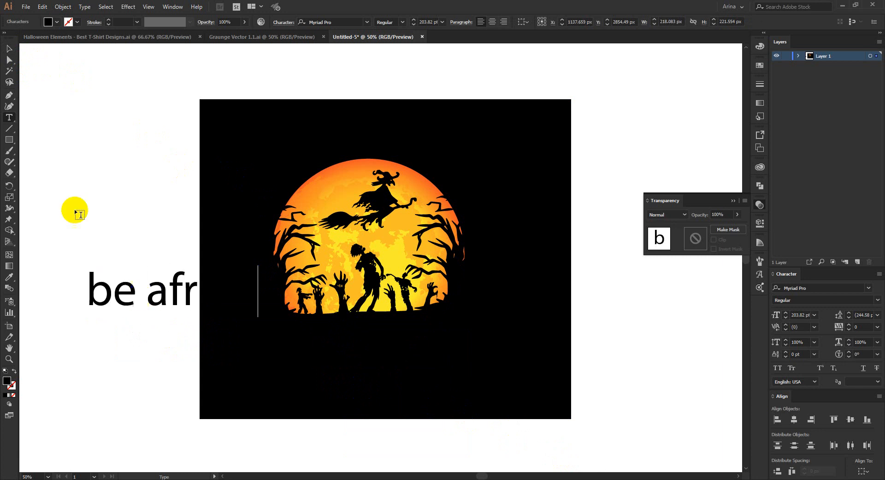
click(5, 50)
scroll(371, 287, down, 1)
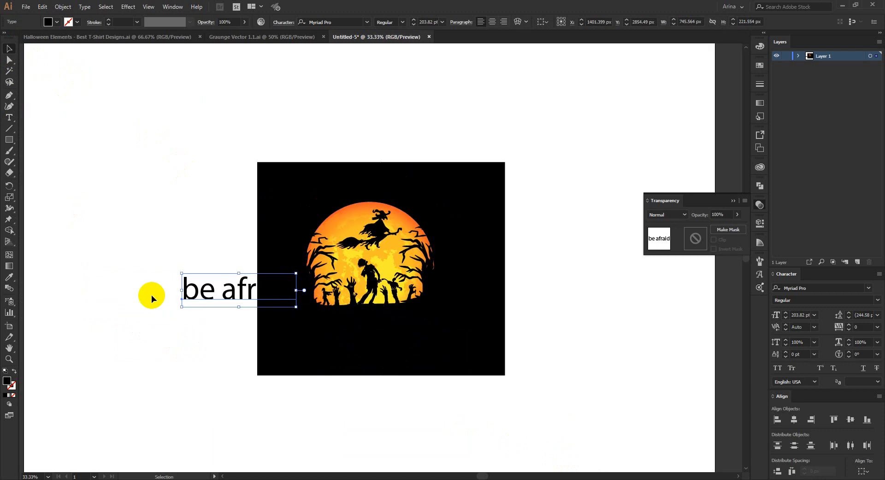
drag(195, 282, 119, 214)
Step: Duplicate the "be afraid" line directly below itself and change the copy to "be very afraid"
drag(167, 222, 163, 249)
double_click(163, 249)
triple_click(163, 249)
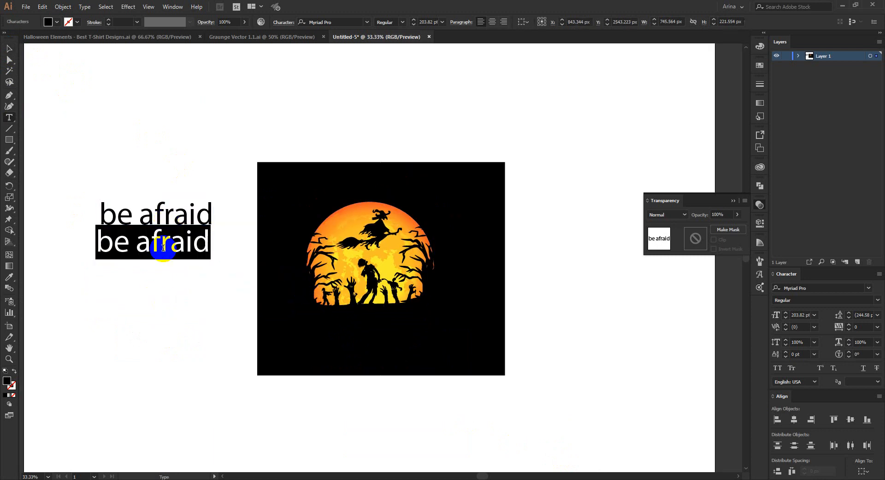
click(163, 248)
text(very)
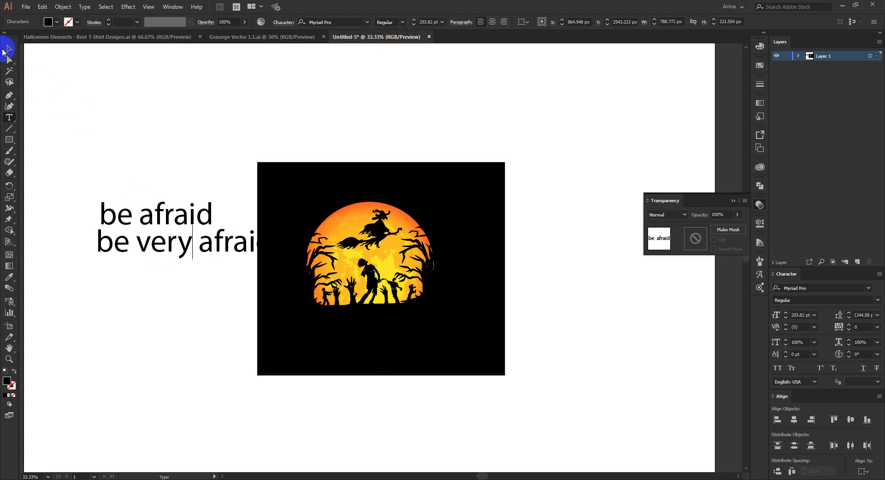
click(5, 50)
Step: Set both text lines in the Blackford font and deselect them
drag(95, 102, 190, 316)
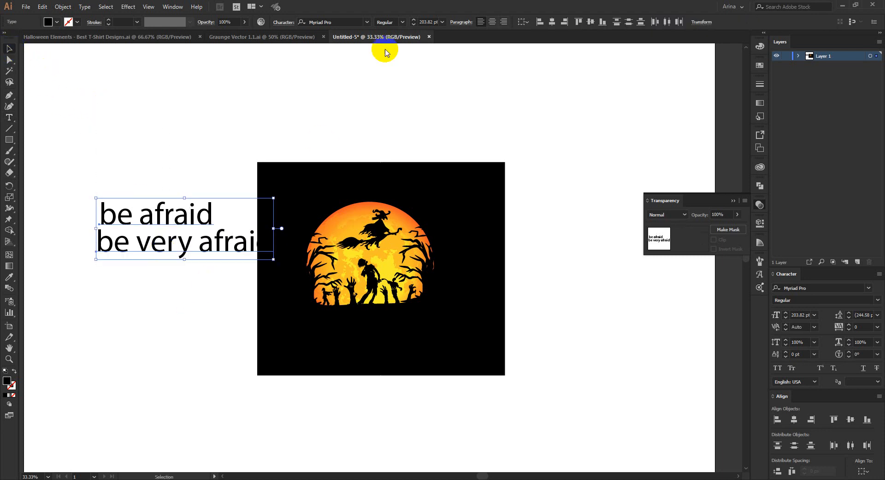
click(354, 22)
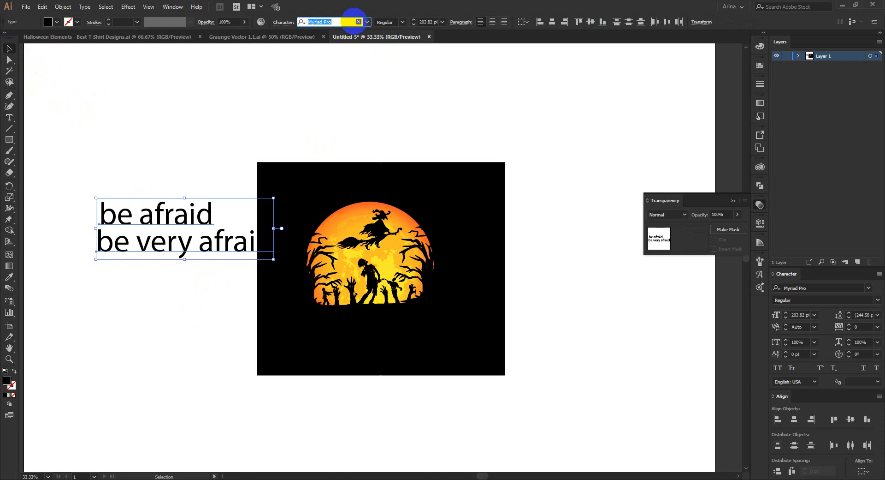
text(black)
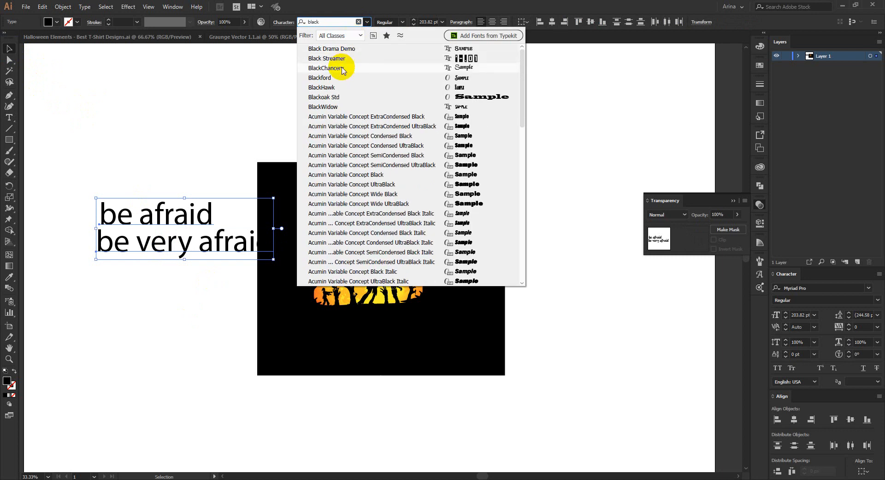
click(325, 77)
click(171, 151)
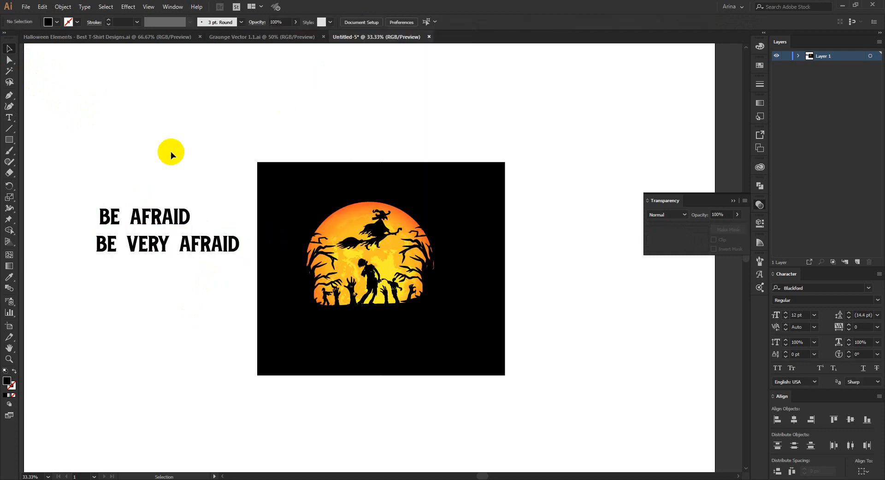
Step: Center BE AFRAID above BE VERY AFRAID, enlarge both lines to about 353 pt and tighten the gap between them
scroll(164, 202, up, 1)
drag(163, 224, 195, 235)
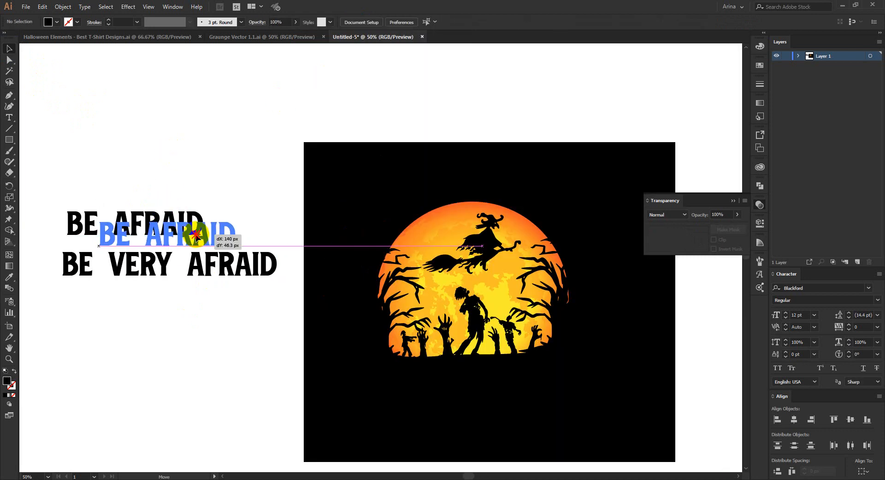
drag(134, 176, 195, 291)
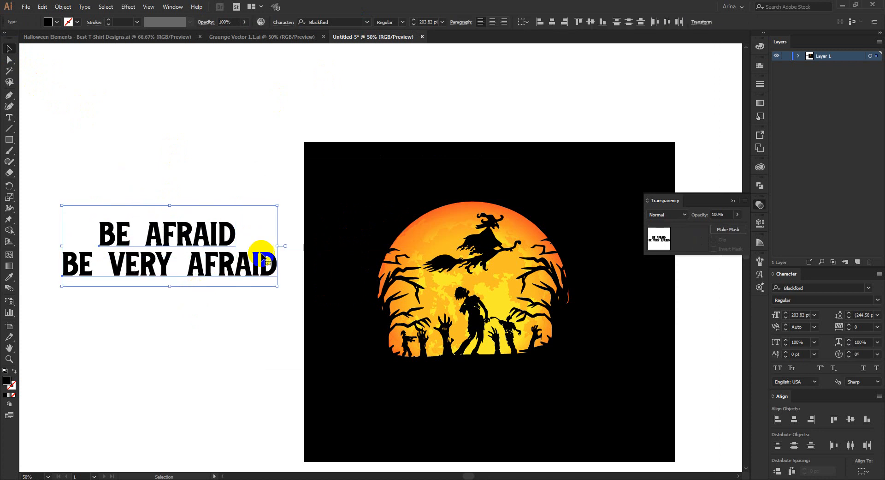
drag(278, 245, 362, 272)
click(222, 219)
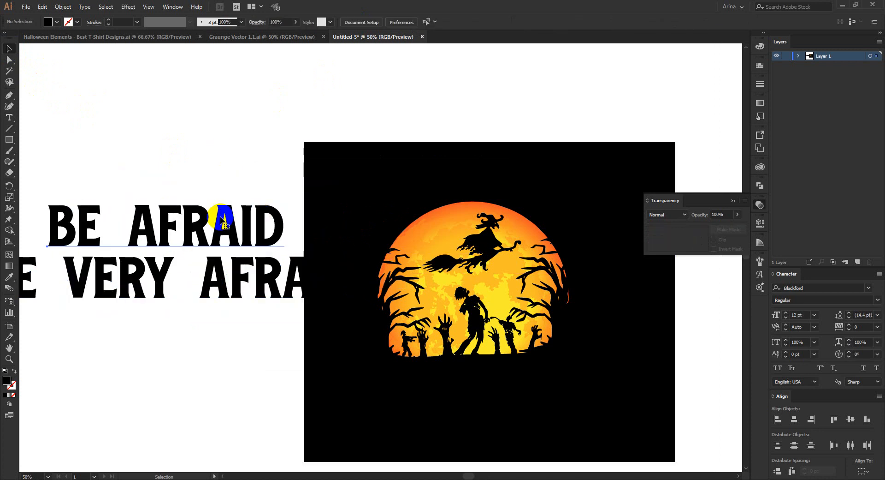
drag(221, 217, 221, 221)
click(213, 130)
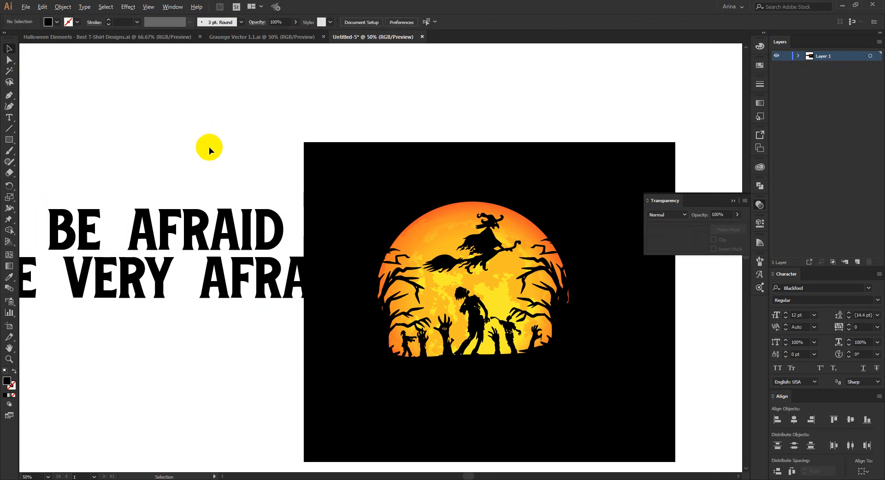
Step: Move both text lines onto the black rectangle below the moon and color them with orange sampled from the moon using the Eyedropper
scroll(209, 147, down, 1)
drag(170, 155, 211, 268)
drag(221, 231, 426, 320)
key(i)
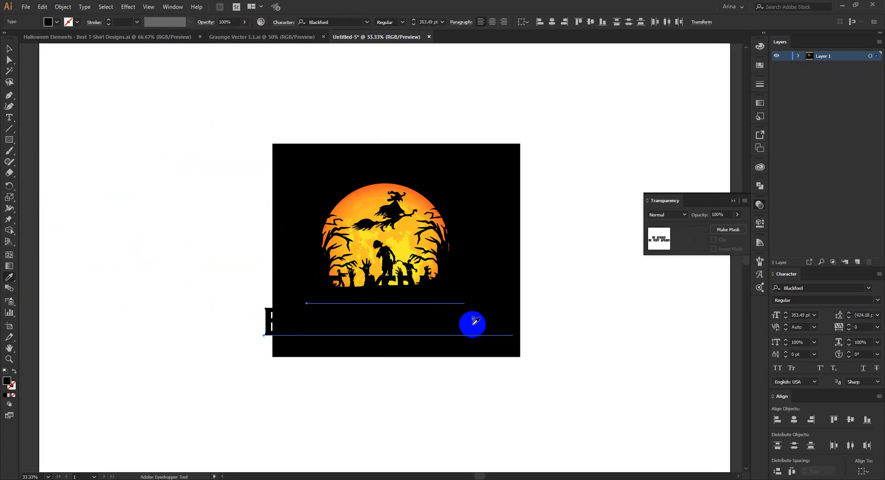
click(417, 198)
click(405, 220)
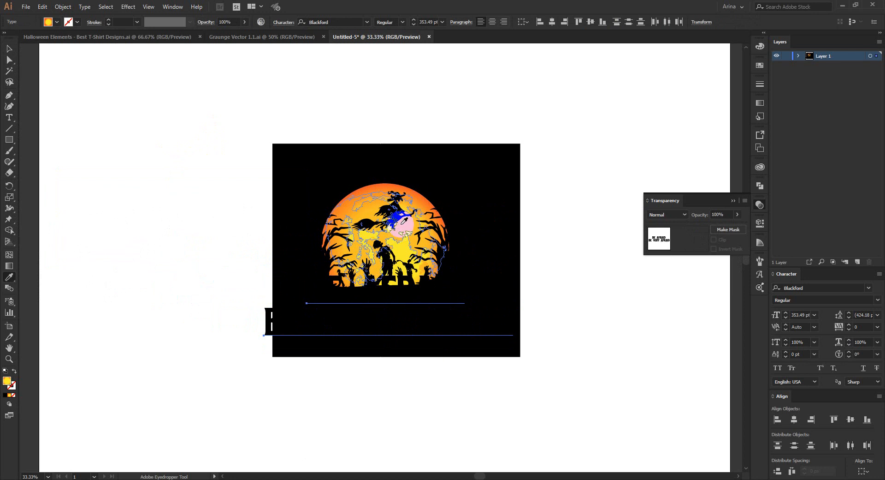
key(v)
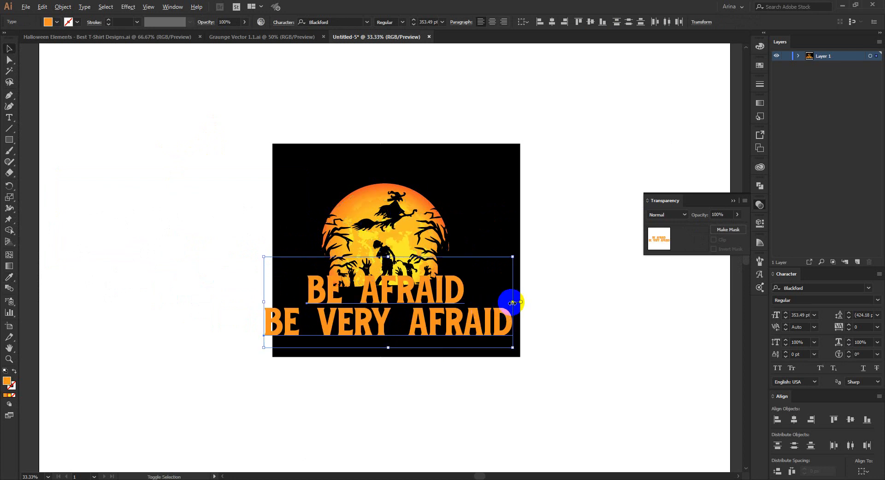
Step: Scale both text lines down to about 173 pt and nudge them down to sit just beneath the moon scene
drag(513, 302, 461, 301)
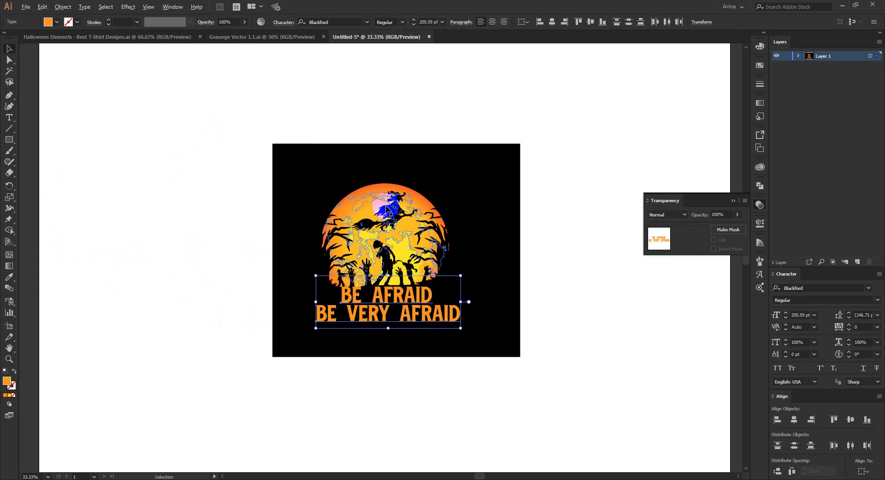
scroll(389, 210, up, 1)
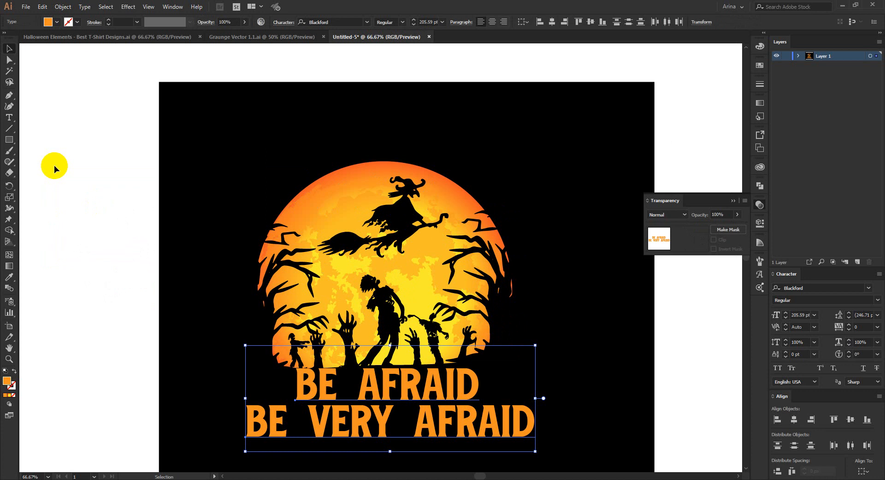
scroll(54, 166, down, 4)
click(389, 349)
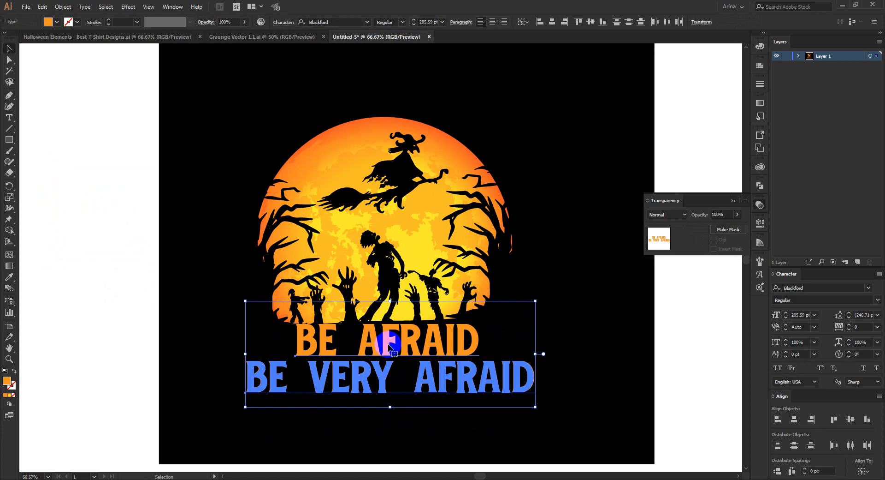
key(Down)
key(Down)
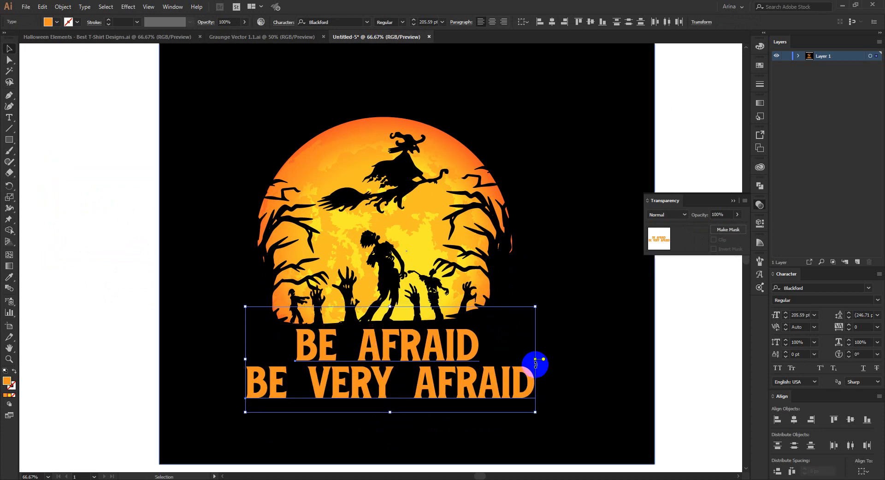
drag(535, 359, 512, 360)
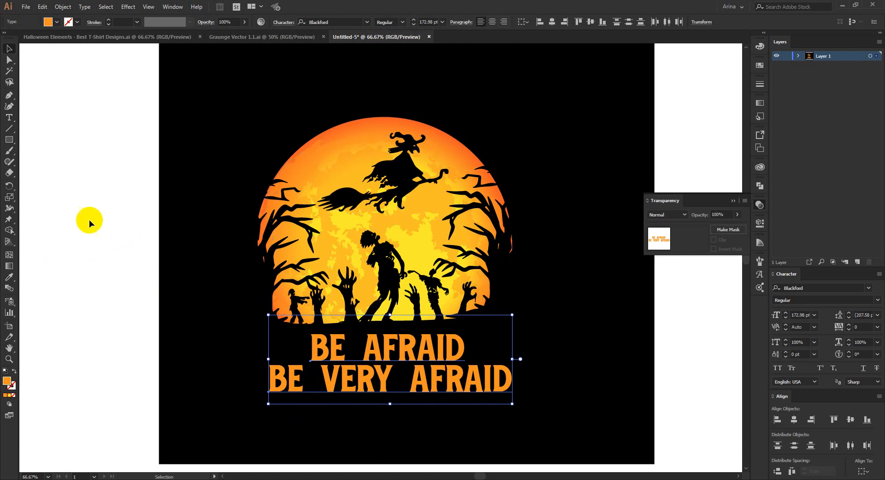
Step: Open the moon's opacity mask for editing and try to close the leftover gaps around the right tree with the Shape Builder tool
click(541, 268)
click(504, 245)
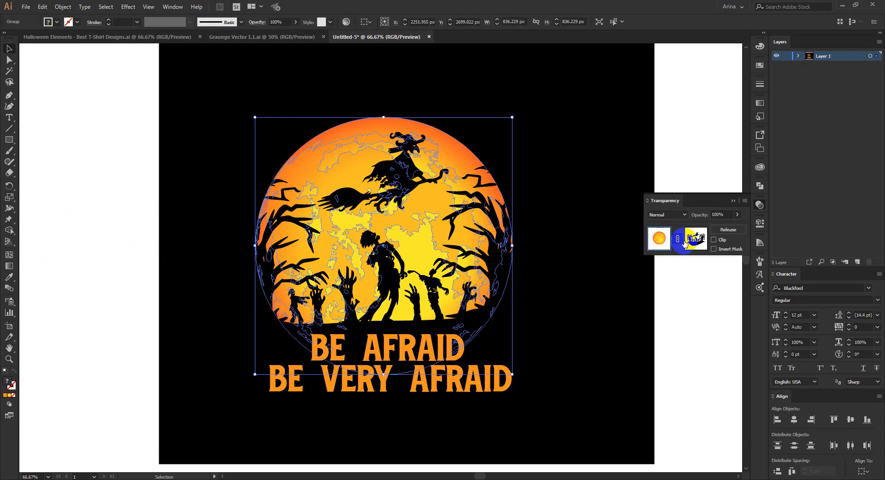
click(689, 238)
click(504, 256)
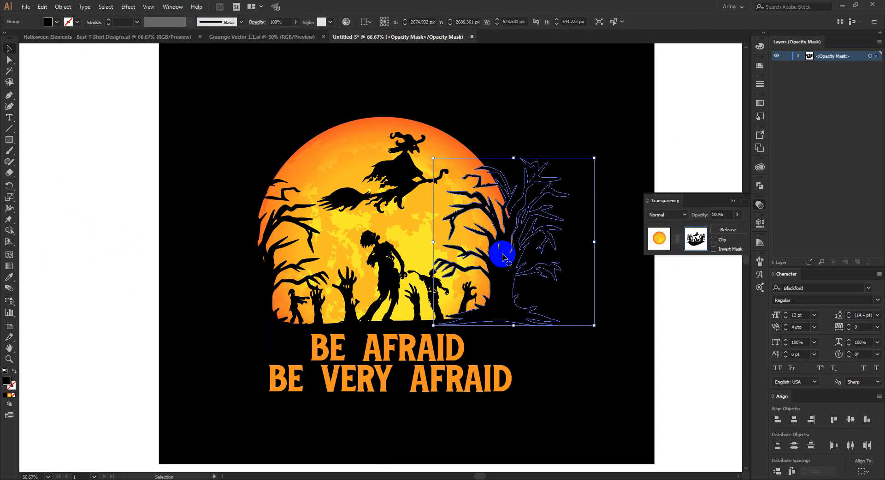
key(shift+m)
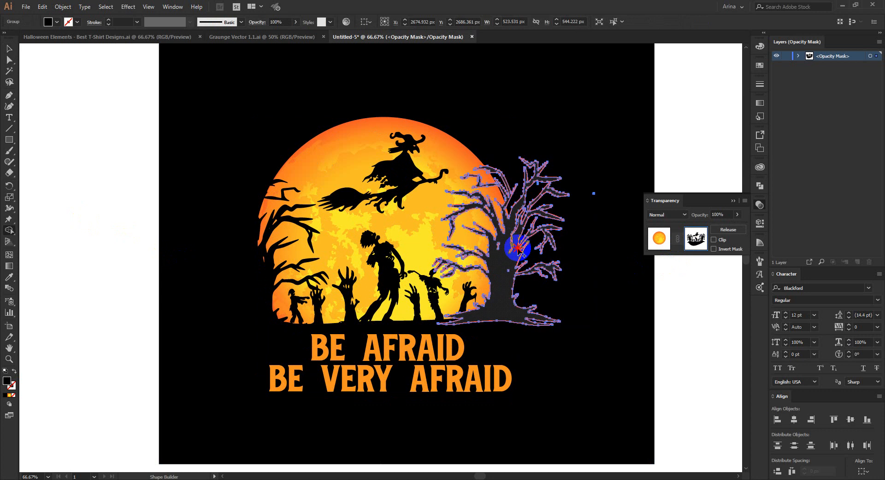
click(517, 256)
key(v)
click(674, 304)
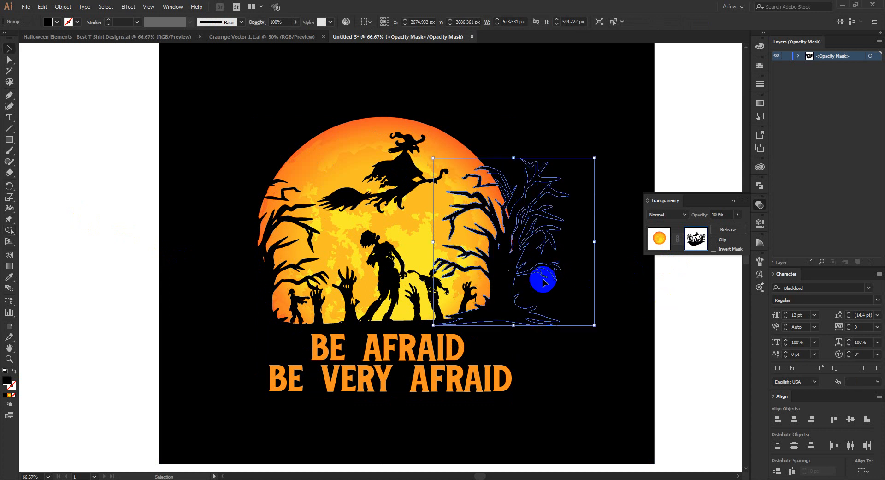
Step: Draw a black-filled Pen shape over the leftover moon fragment beside the right tree, then return from the opacity mask to the moon artwork
scroll(527, 257, up, 1)
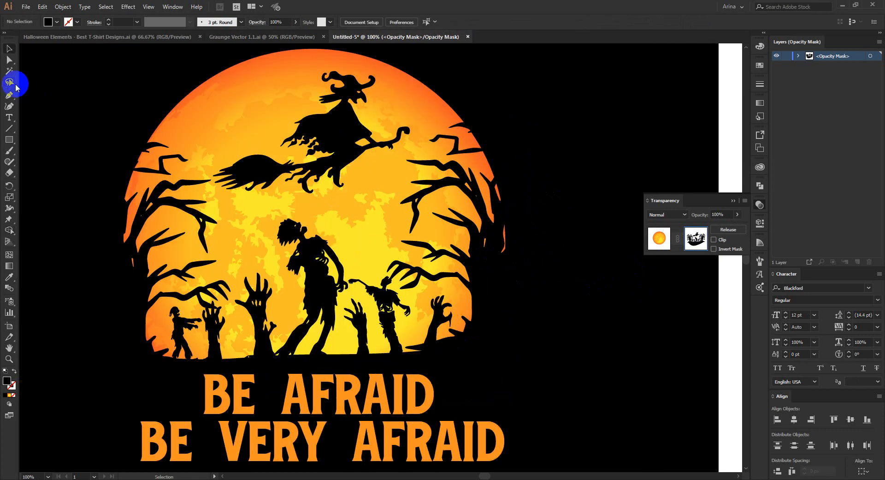
click(486, 258)
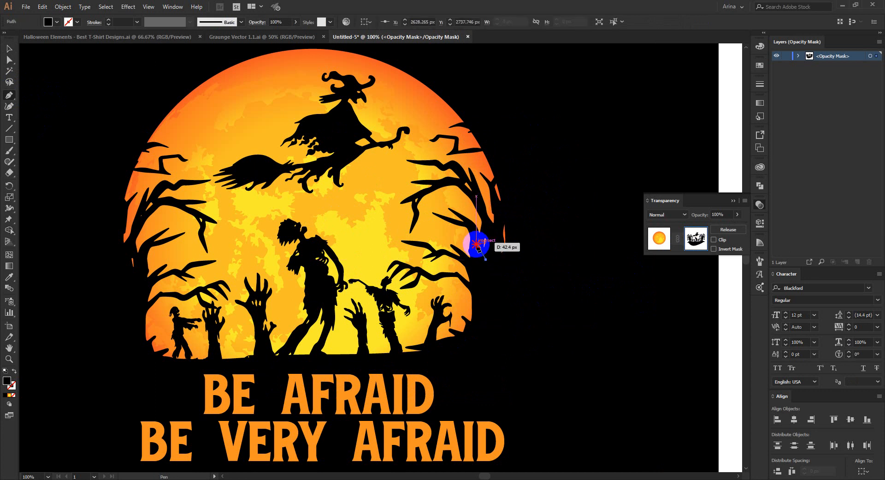
drag(476, 241, 488, 230)
click(494, 235)
click(502, 217)
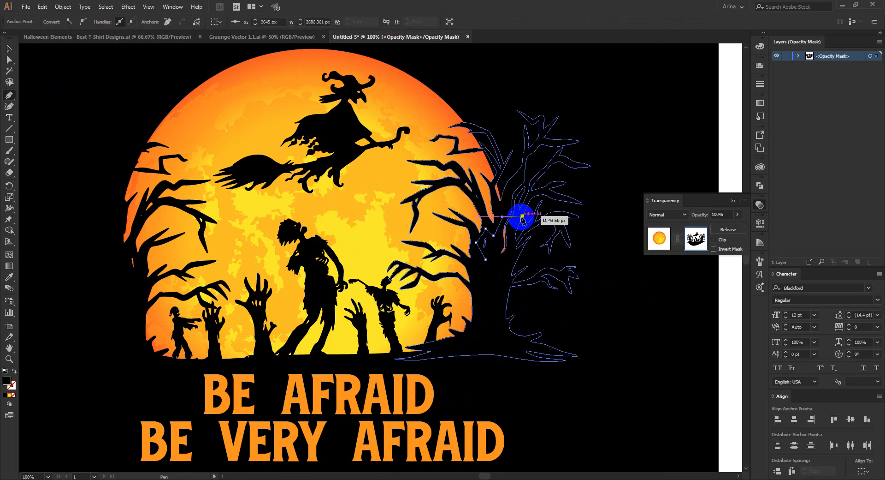
click(522, 215)
click(525, 262)
click(486, 260)
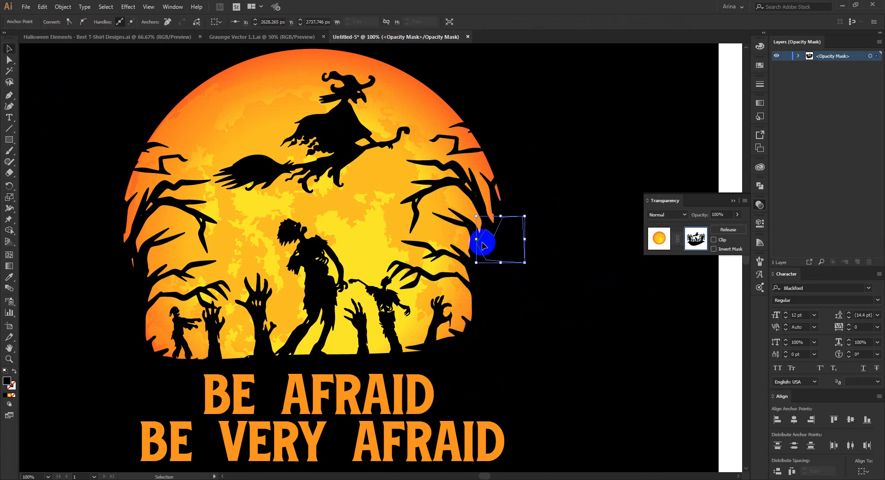
key(v)
scroll(439, 229, down, 1)
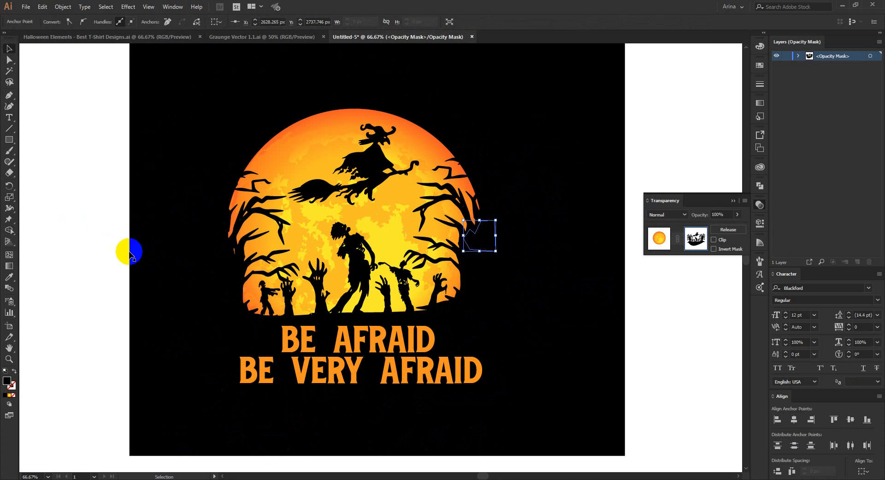
click(125, 250)
click(659, 238)
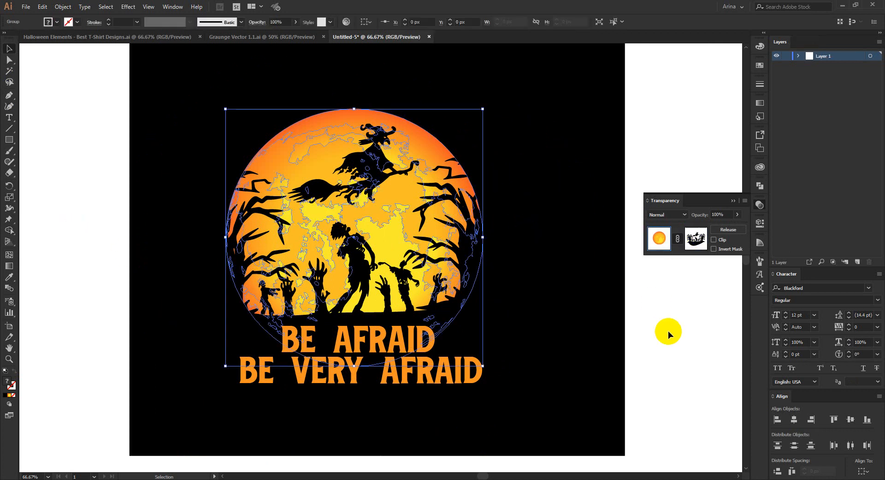
Step: Convert the BE AFRAID and BE VERY AFRAID text lines to outlines
click(323, 385)
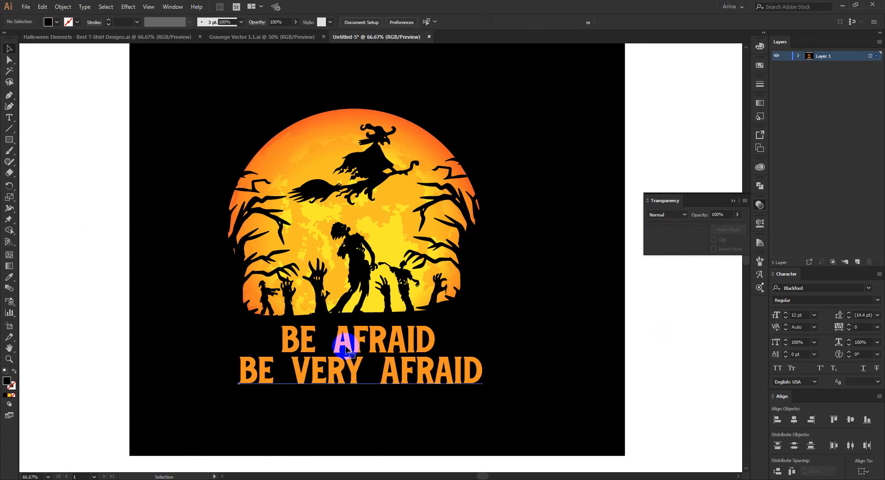
click(347, 350)
right_click(349, 347)
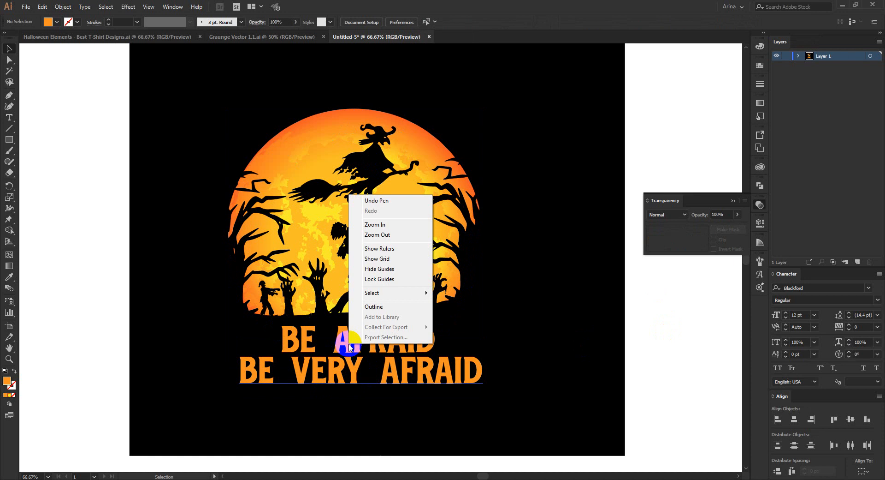
click(341, 347)
click(402, 342)
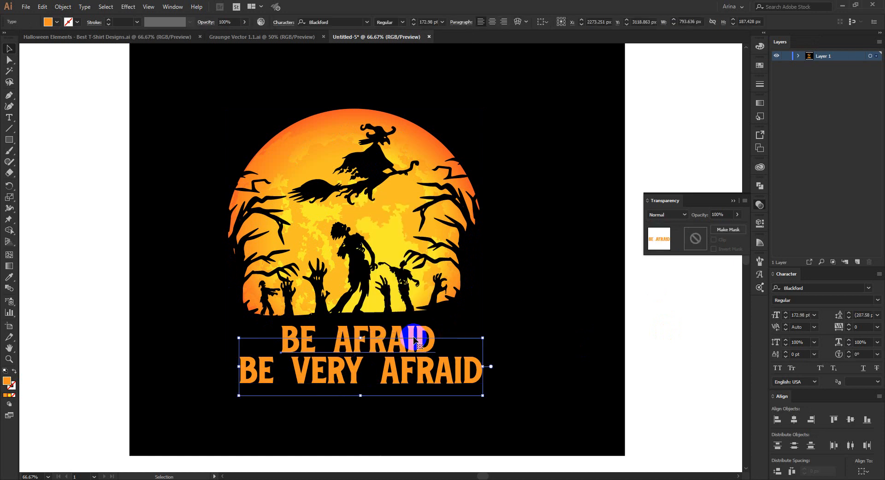
click(418, 363)
shift+click(421, 380)
right_click(420, 381)
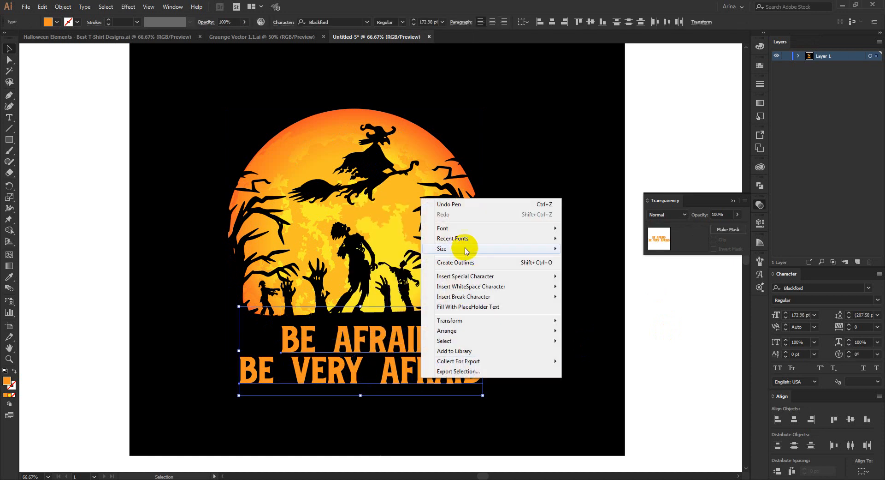
click(460, 262)
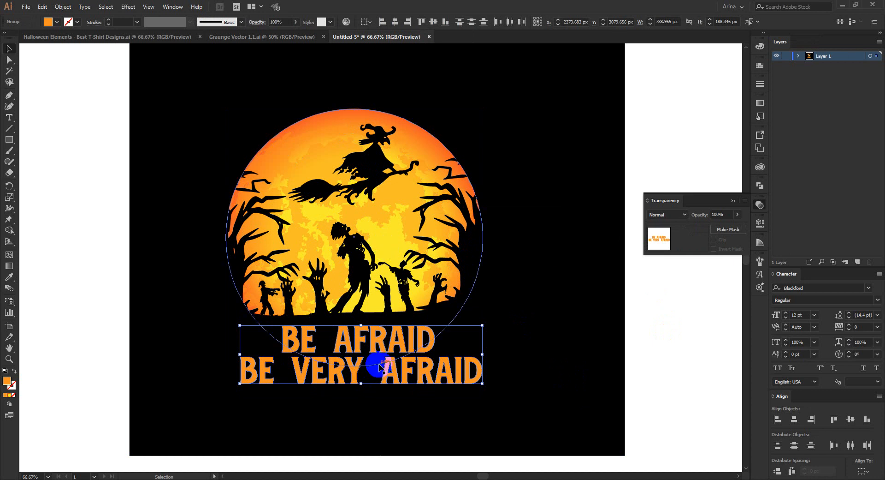
Step: Fill the outlined caption with the moon's yellow-to-orange gradient sampled with the Eyedropper
key(i)
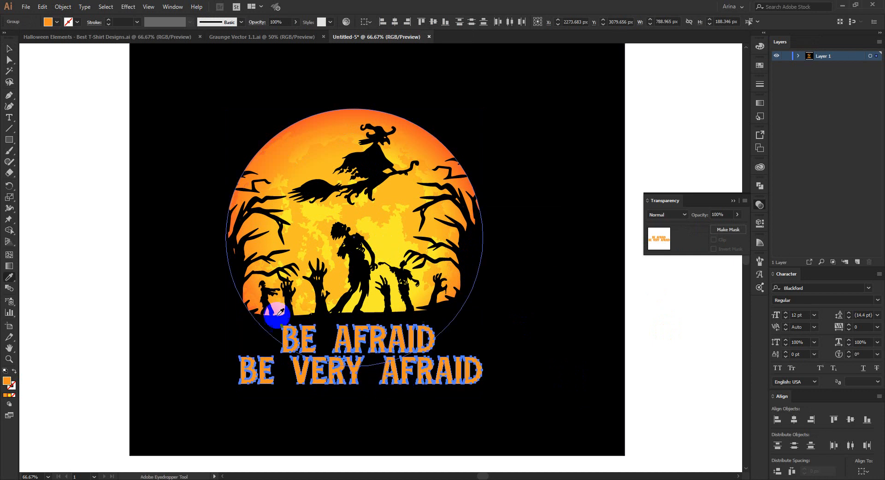
click(393, 231)
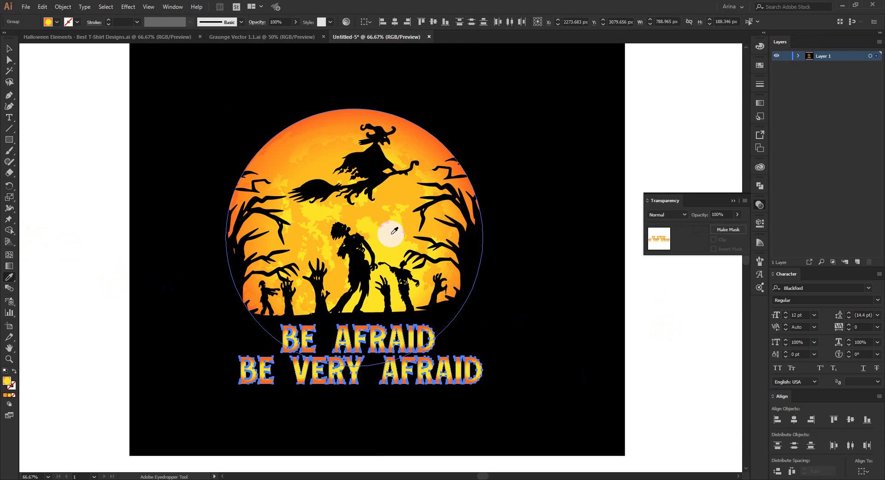
key(v)
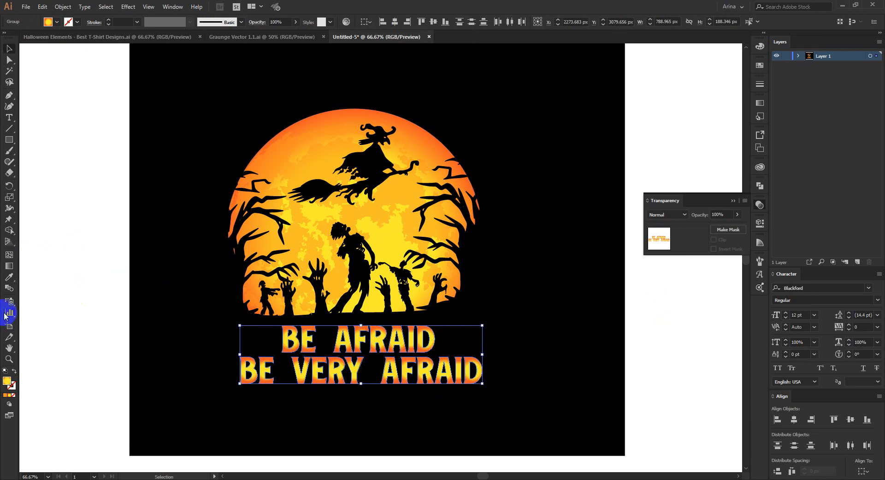
Step: Try spreading the radial gradient across both caption lines with the Gradient tool, from yellow around VERY to orange at the ends
click(12, 267)
drag(251, 385, 435, 334)
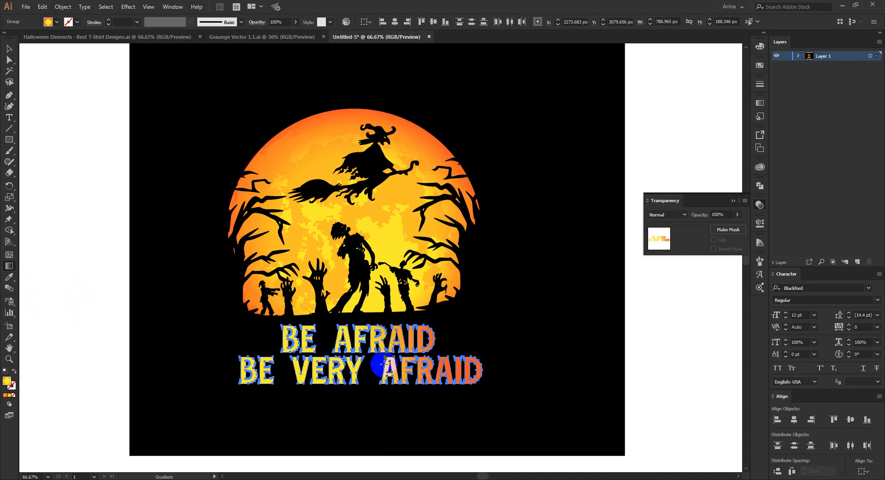
drag(313, 390, 353, 326)
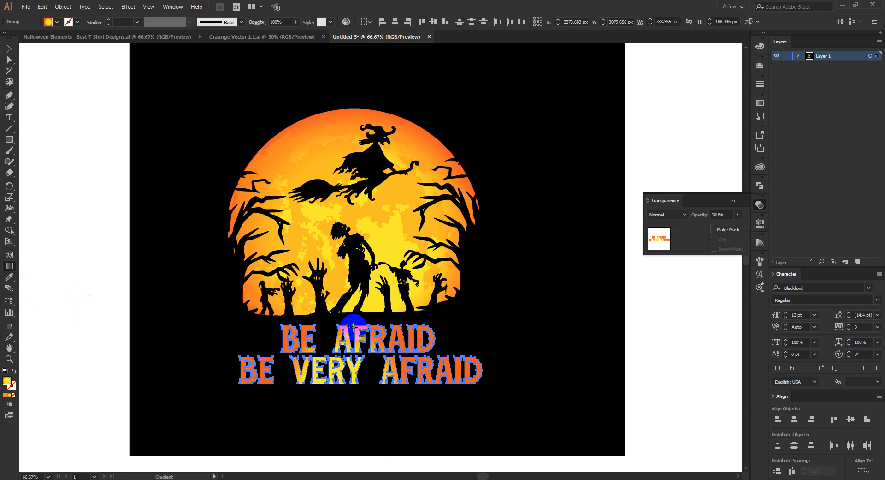
key(v)
click(105, 224)
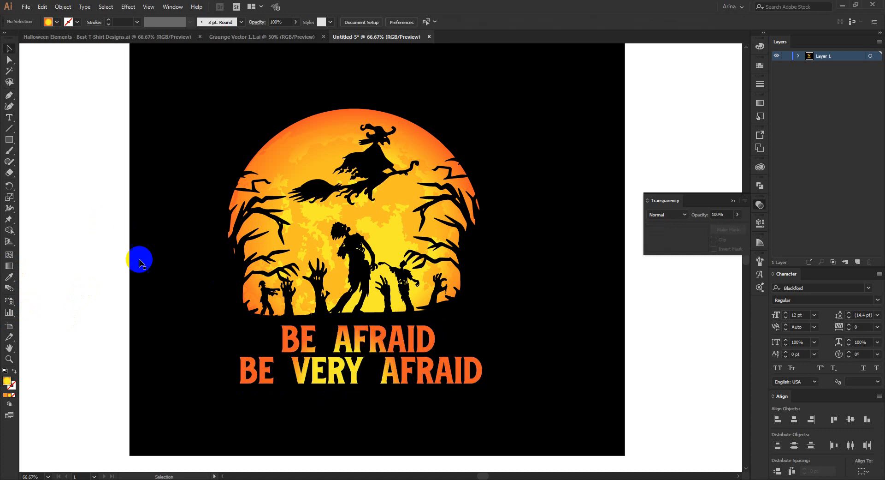
Step: Change the caption's gradient to Linear and run it vertically at about -90° across both lines, from yellow down to orange
click(401, 373)
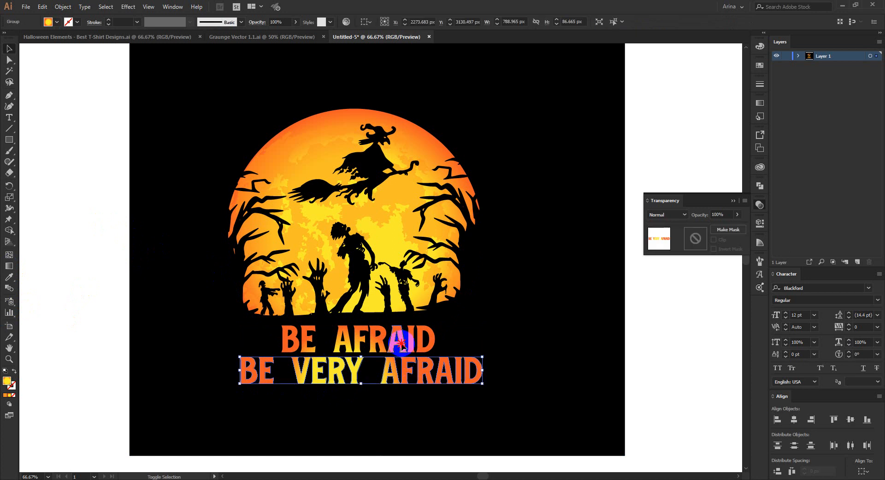
click(758, 102)
click(695, 114)
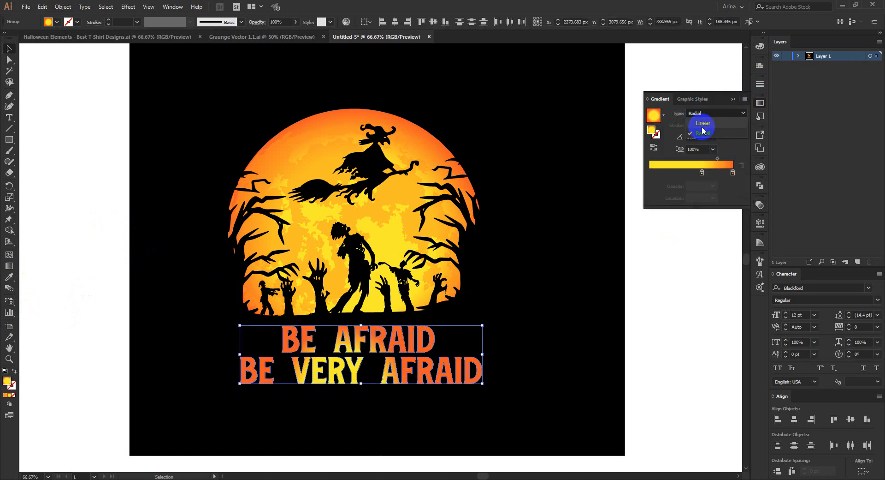
click(703, 123)
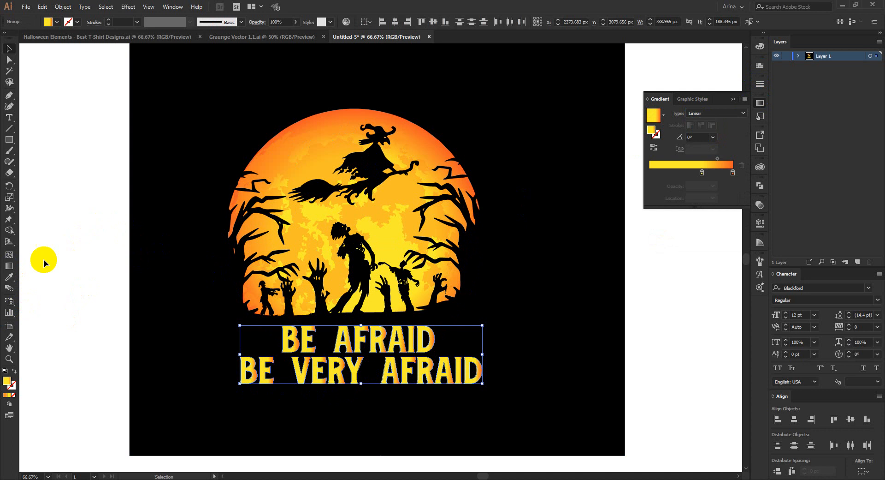
click(9, 268)
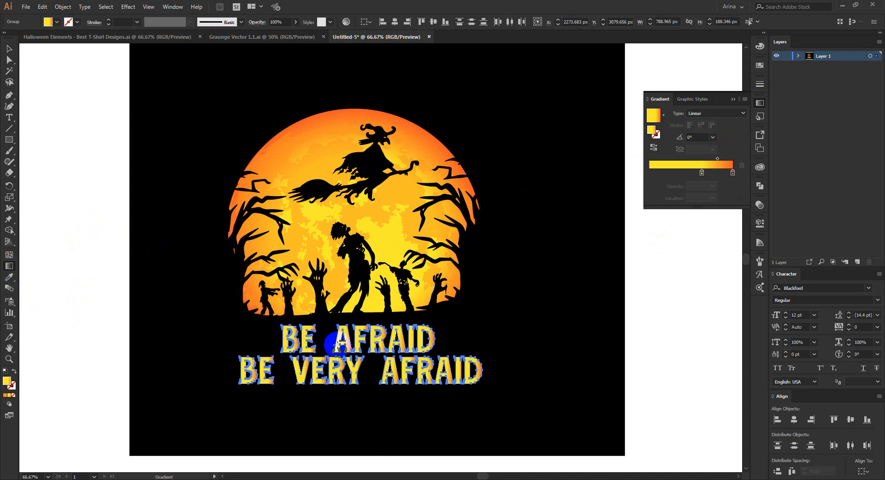
drag(357, 340, 341, 393)
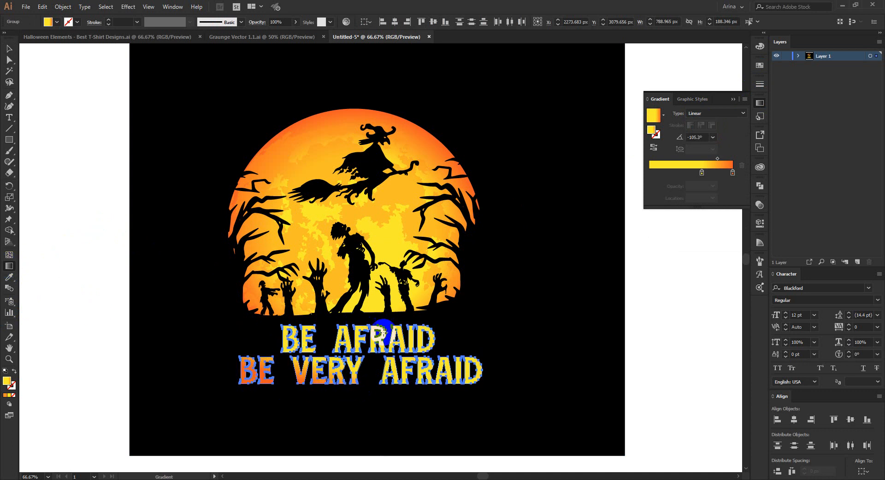
drag(370, 318, 370, 378)
key(v)
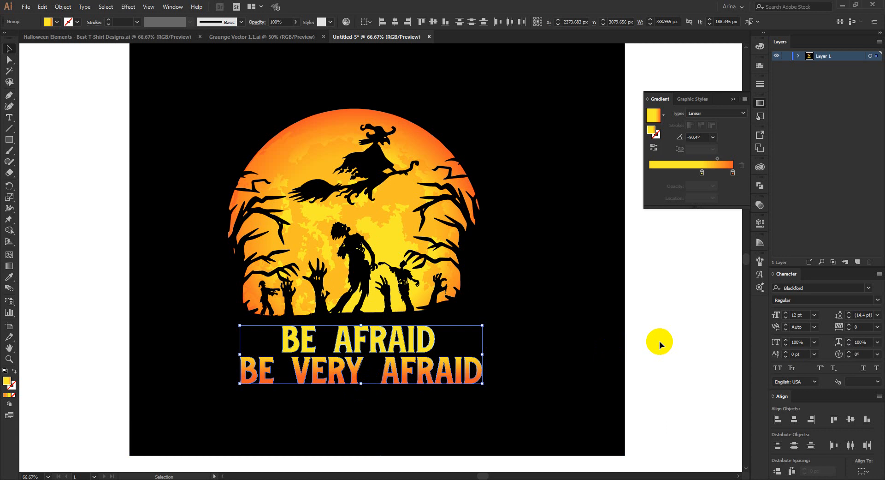
click(544, 358)
Step: Nudge both caption lines up together so they sit right beneath the moon scene
click(405, 354)
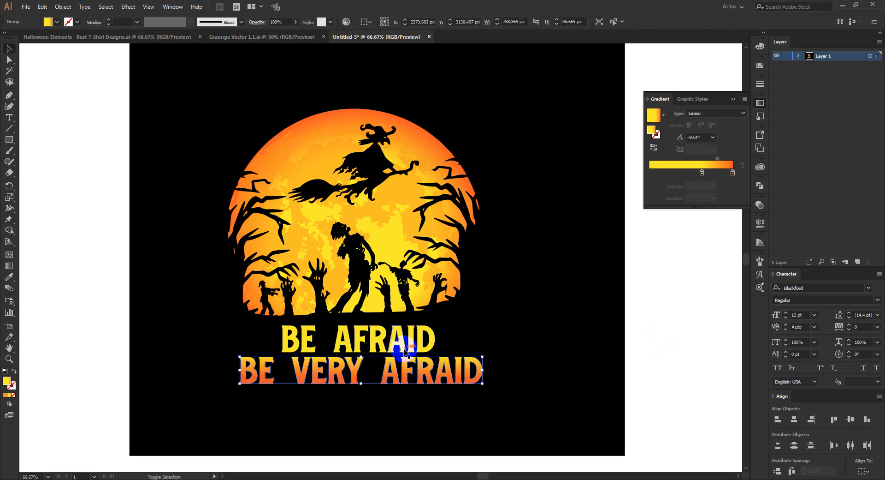
shift+click(405, 352)
key(Up)
key(Up)
key(Up)
key(Up)
key(Up)
key(Up)
key(Up)
key(Up)
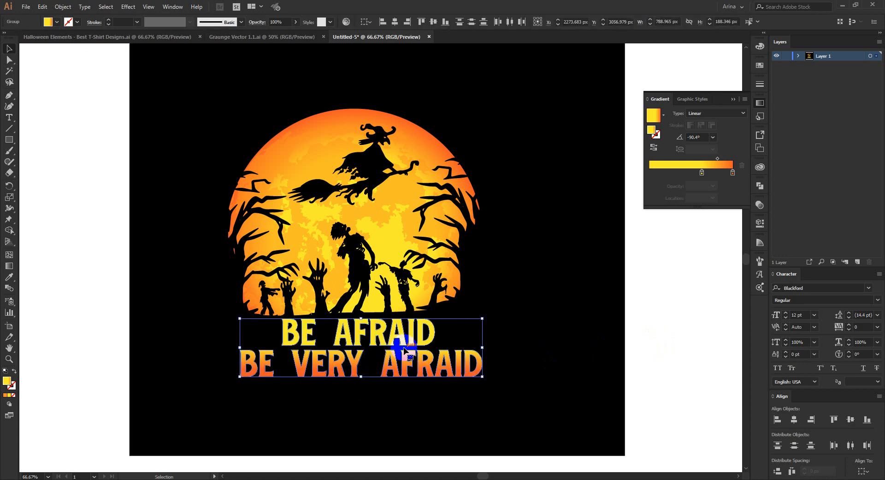
click(72, 275)
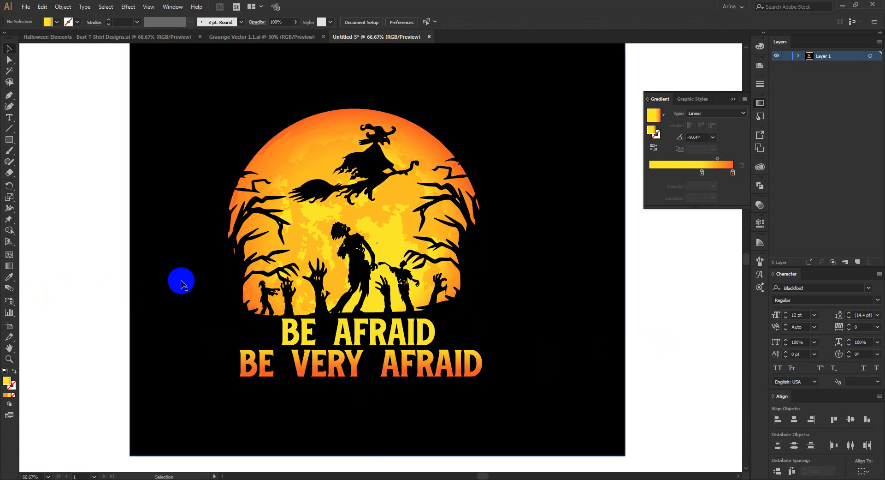
Step: Switch to the Halloween Elements document and exit the tree group's isolation mode
click(155, 37)
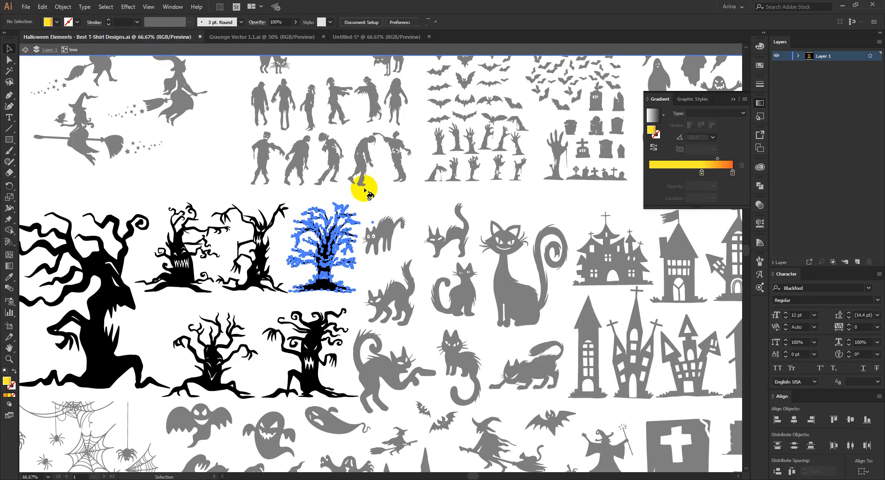
scroll(196, 184, down, 2)
double_click(196, 184)
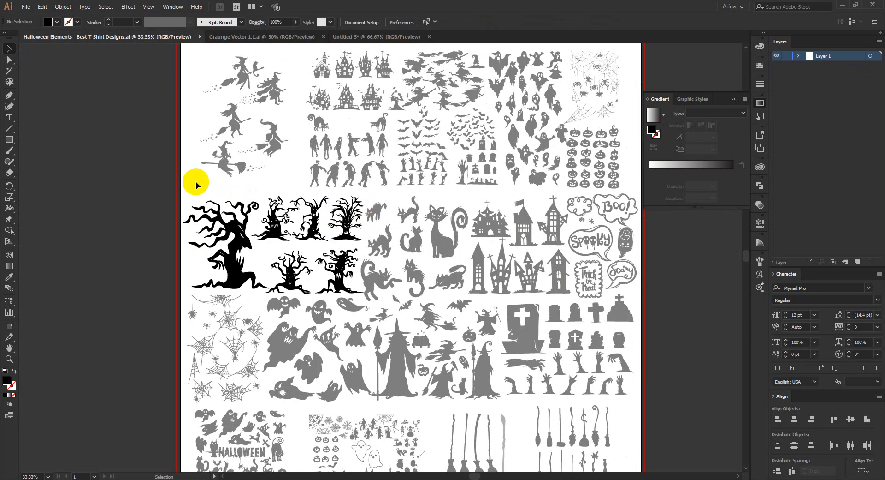
Step: Isolate the carved-pumpkin group and select the X-eyed pumpkin together with the squinting, grinning one
scroll(500, 276, up, 1)
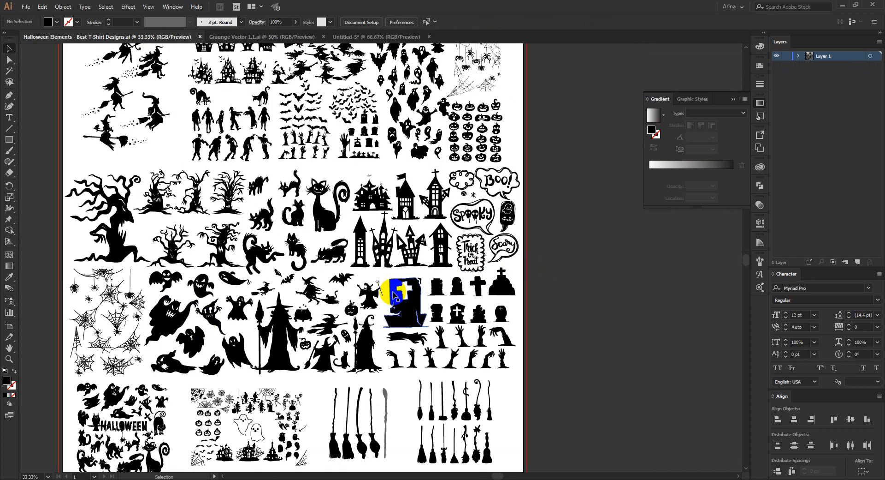
scroll(152, 295, up, 1)
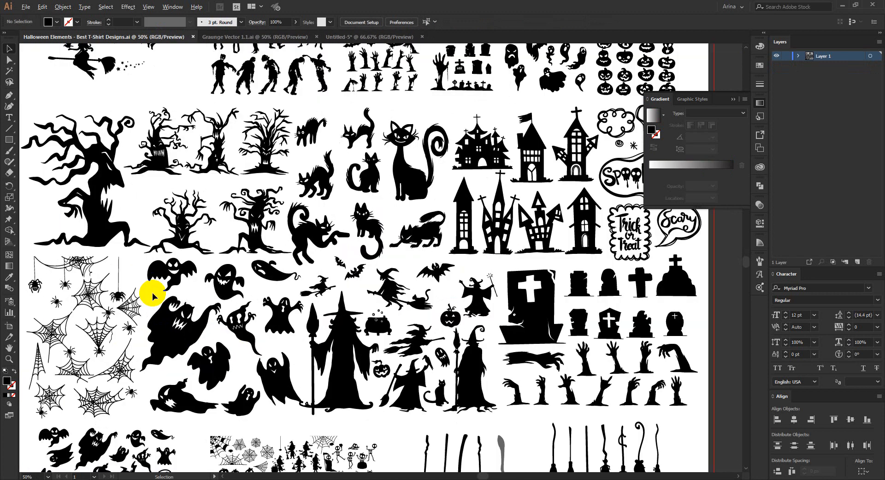
scroll(152, 295, down, 2)
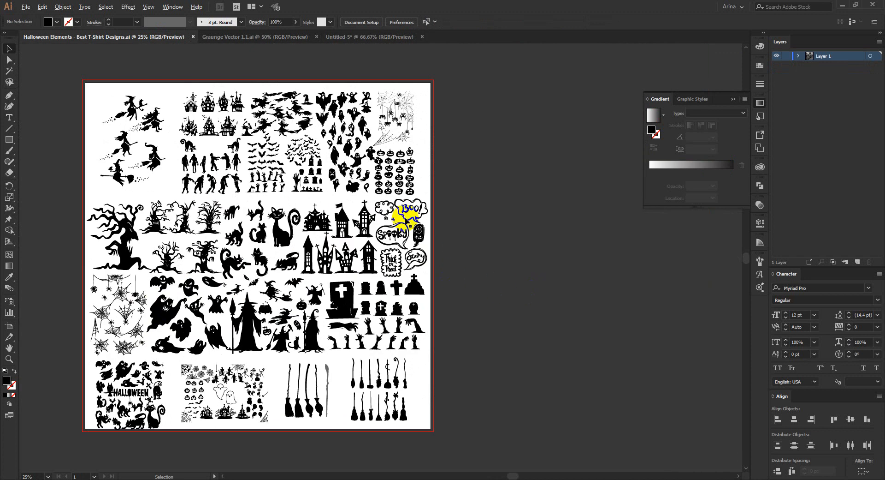
scroll(399, 190, up, 5)
scroll(499, 226, up, 1)
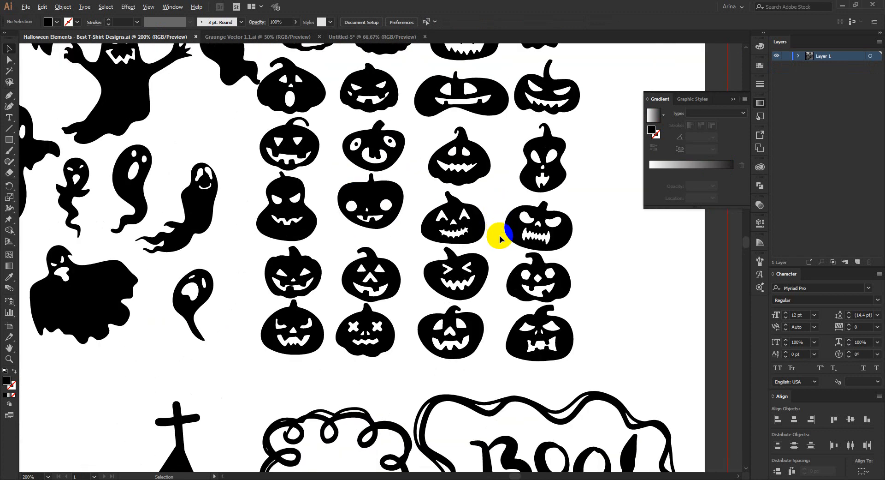
scroll(490, 304, up, 1)
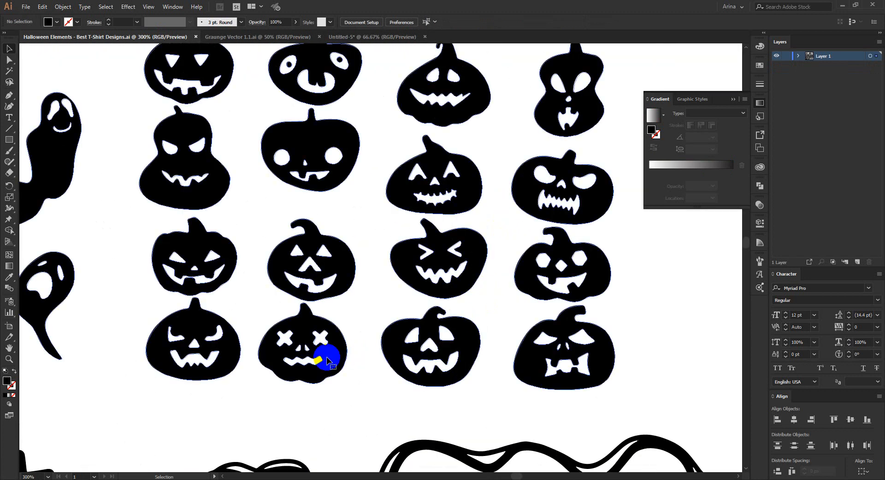
double_click(327, 358)
click(328, 358)
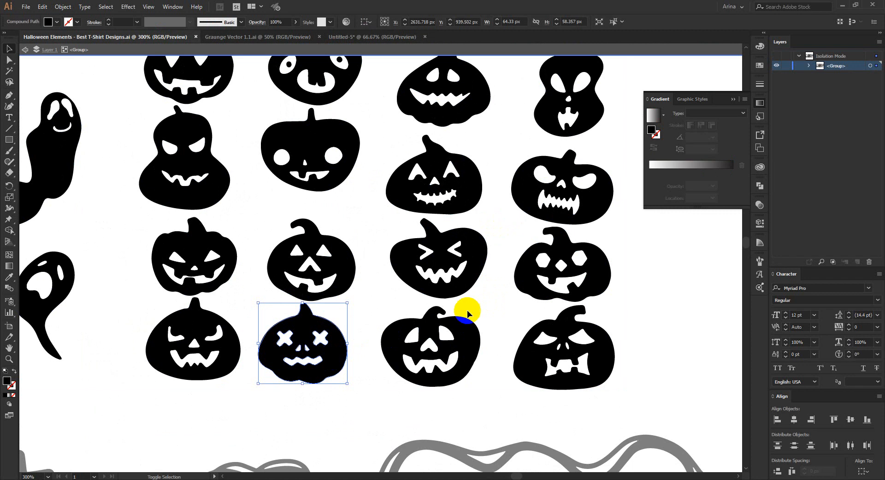
shift+click(478, 276)
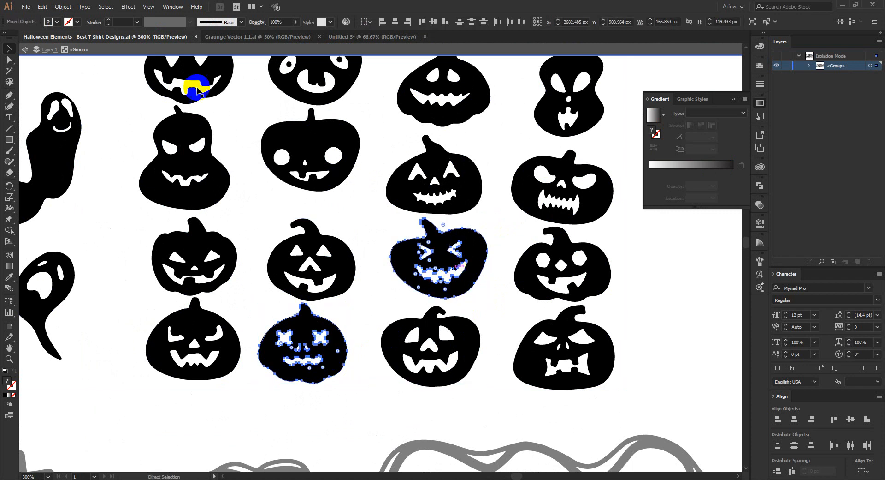
Step: Bring the two selected pumpkins into the Untitled-5 document beside the black artboard and enlarge them together
drag(368, 41, 649, 284)
click(684, 299)
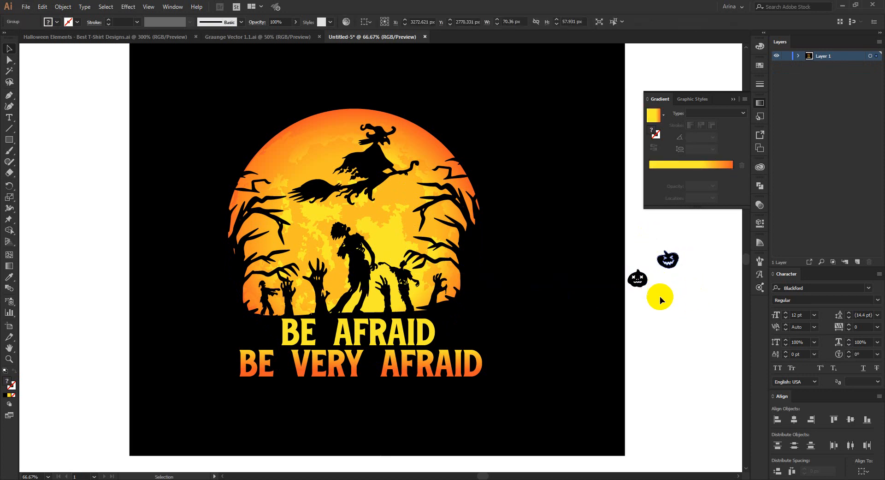
drag(630, 226, 678, 300)
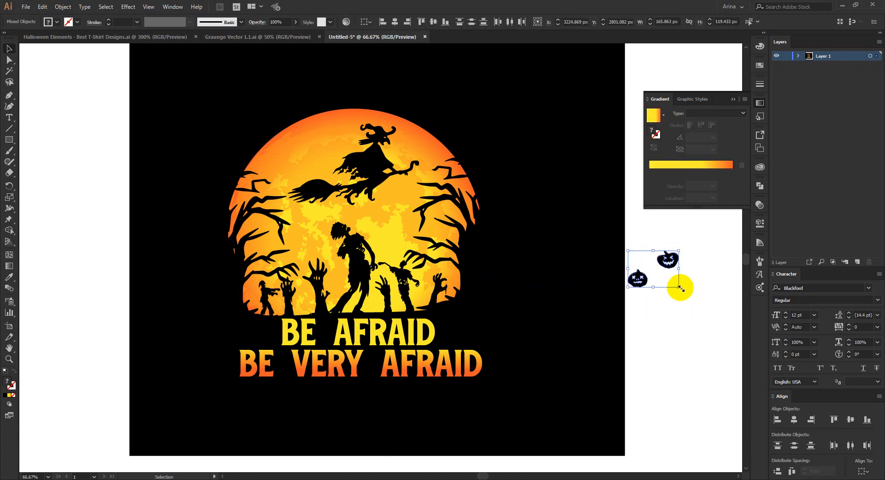
drag(722, 366, 739, 395)
click(714, 326)
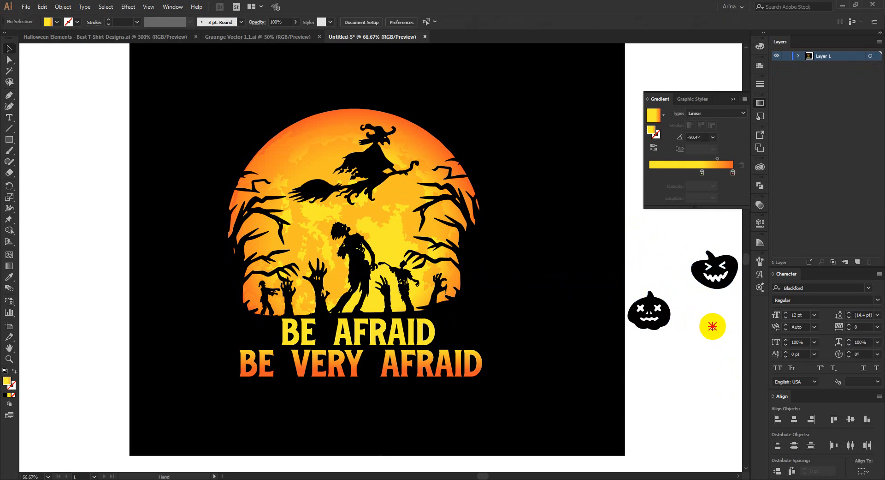
Step: Move the two pumpkins close together beside the artboard, with the squinting one just above the X-eyed one
drag(715, 326, 517, 330)
drag(508, 288, 450, 277)
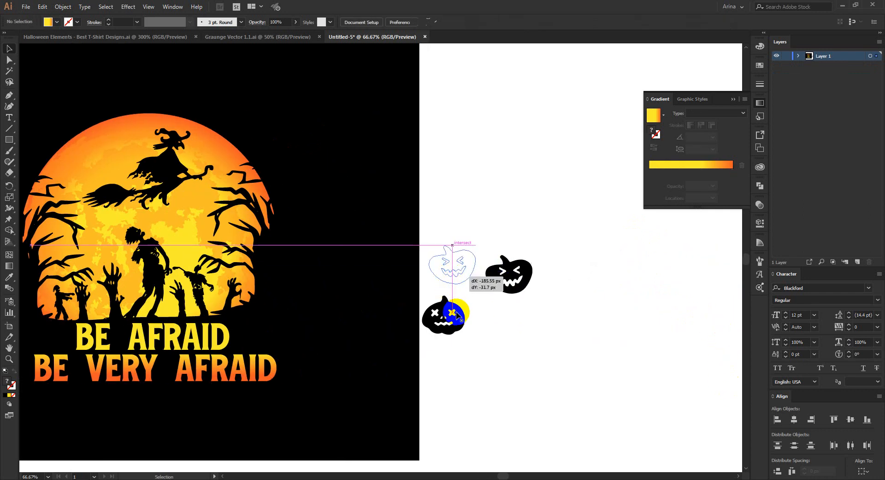
drag(455, 311, 472, 301)
drag(433, 221, 502, 355)
click(509, 280)
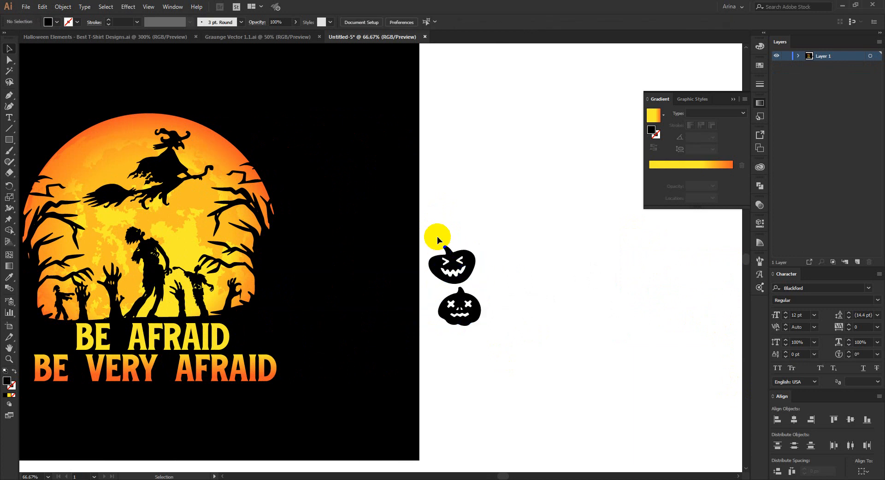
Step: Select the squinting pumpkin and start the Live Paint Bucket on it
drag(452, 261, 467, 261)
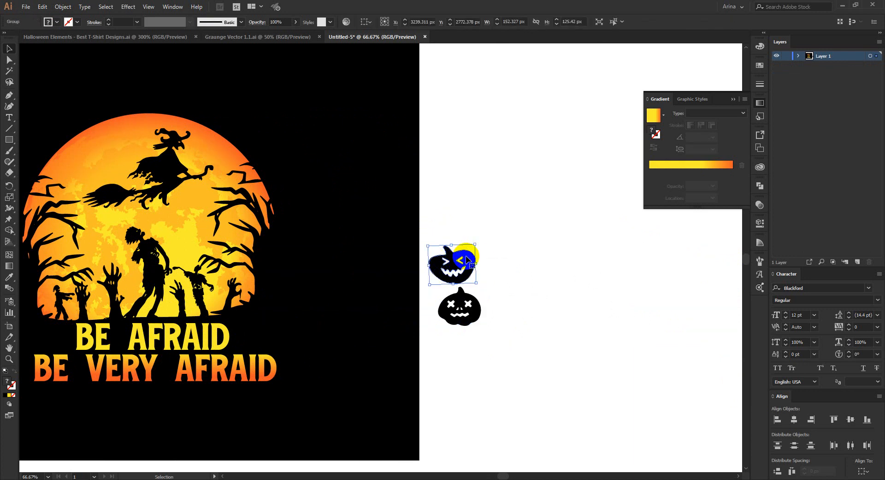
key(k)
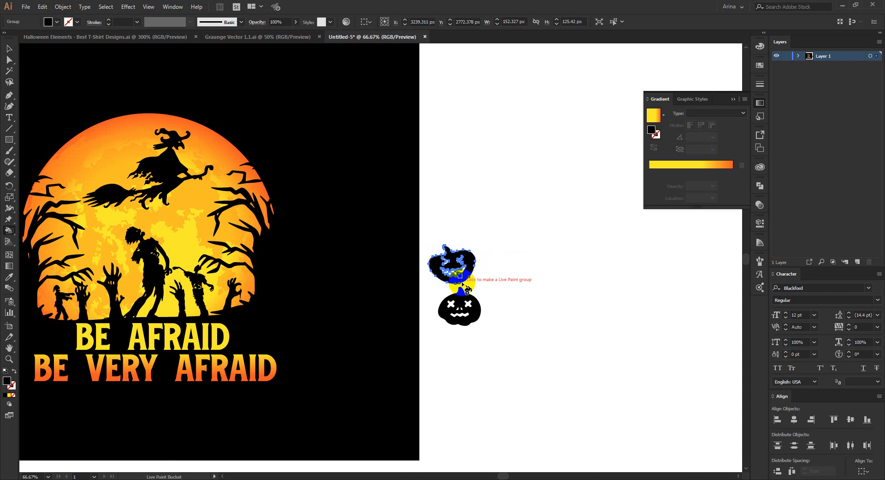
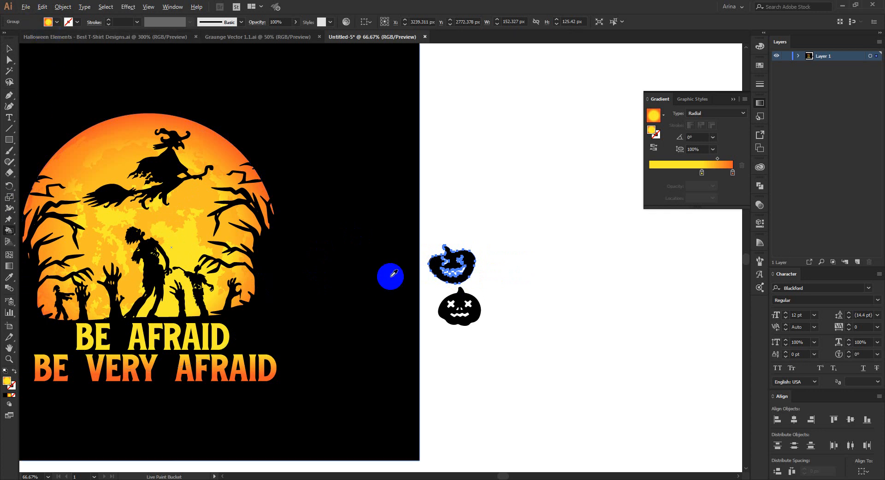
Step: Fill the squinting pumpkin's eyes and toothed mouth with the yellow-to-orange radial gradient using Live Paint
click(468, 271)
scroll(468, 273, up, 5)
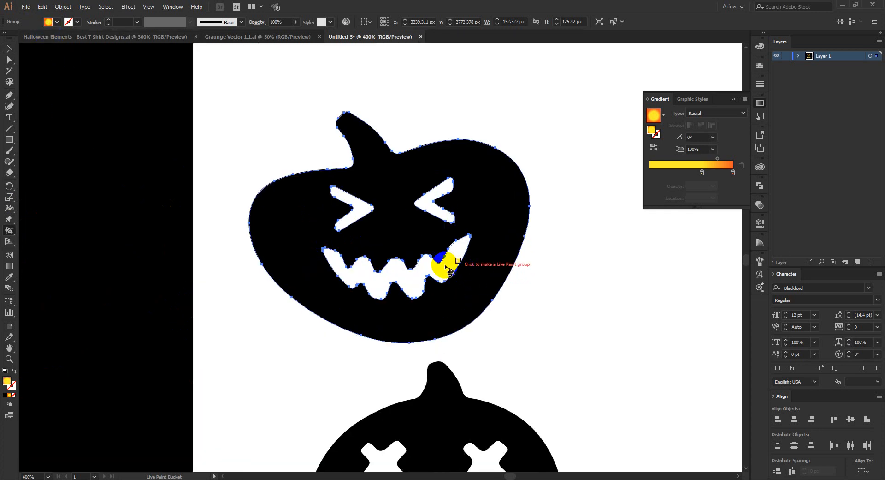
click(445, 257)
click(442, 222)
click(357, 206)
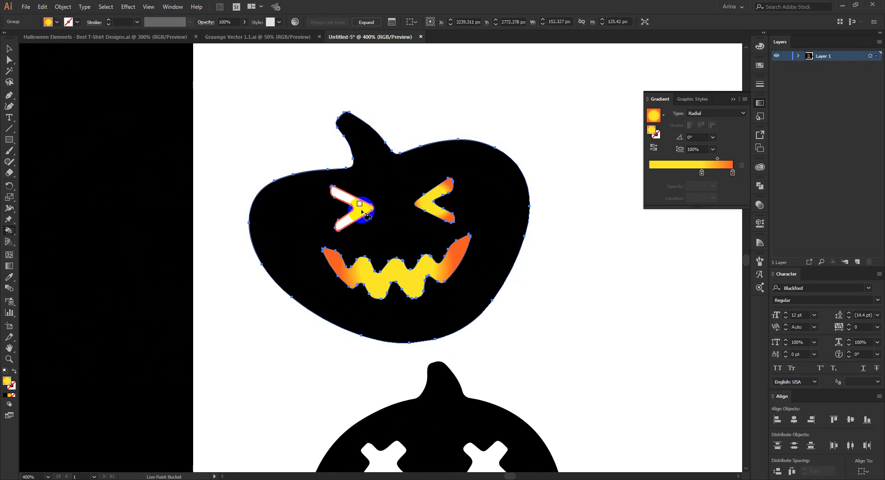
click(375, 134)
scroll(392, 129, down, 2)
scroll(396, 126, down, 2)
Step: Select the X-eyed pumpkin, sample the gradient from the squinting pumpkin's mouth and Live Paint both X-shaped eyes with it
key(v)
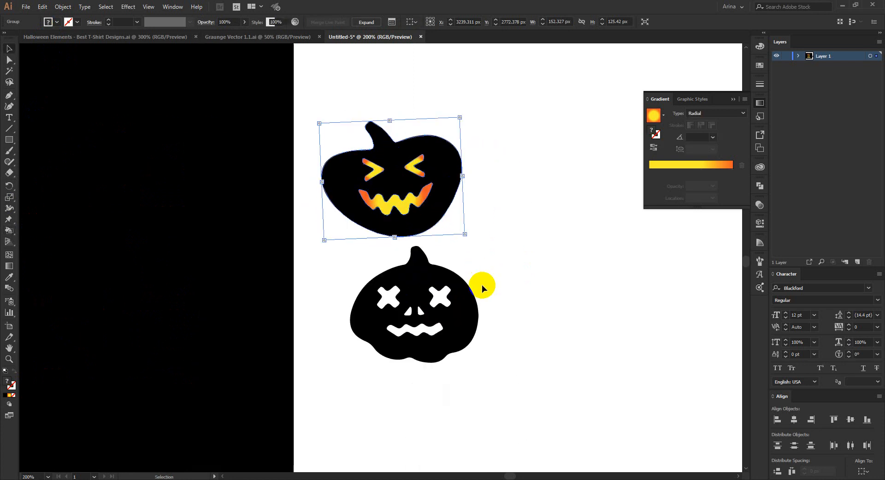
click(466, 299)
key(k)
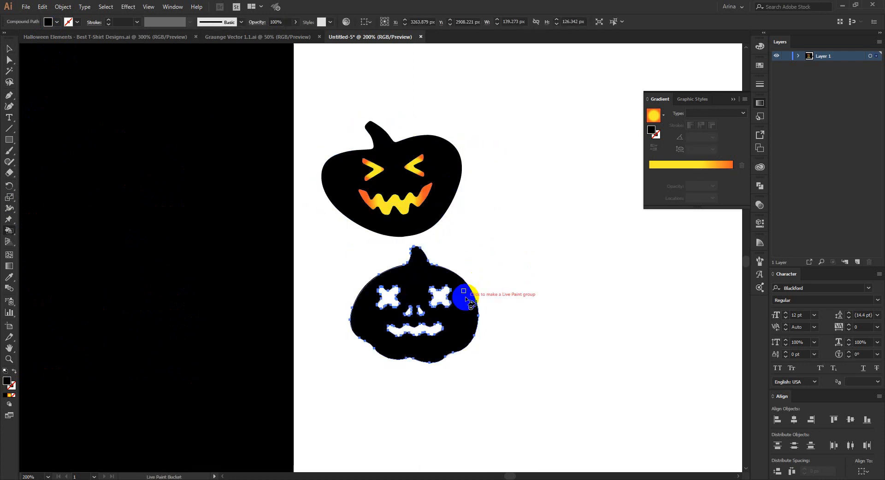
alt+click(410, 198)
click(436, 293)
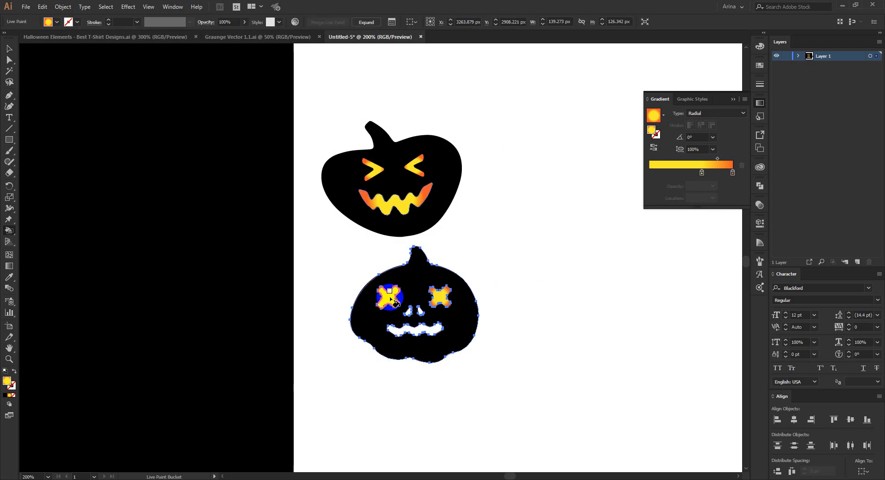
click(390, 296)
Step: Fill the X-eyed pumpkin's mouth and both nose openings with the same yellow-to-orange radial gradient
scroll(421, 345, up, 2)
click(410, 308)
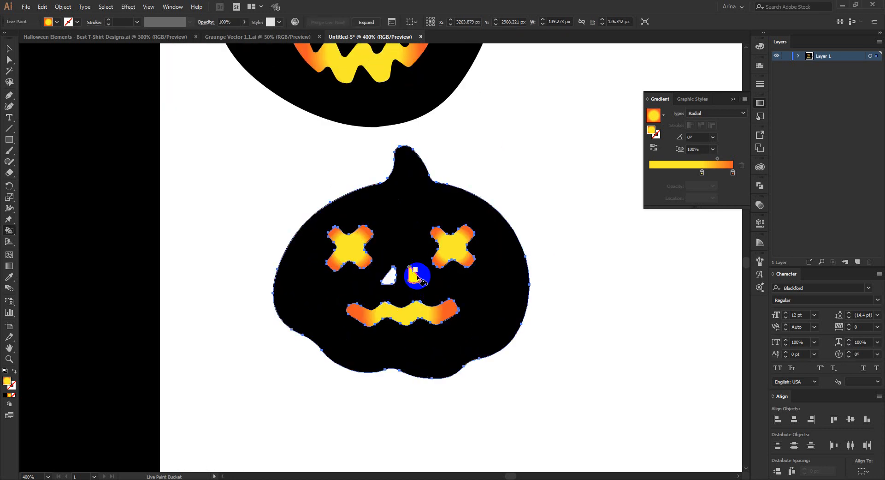
click(413, 275)
click(389, 274)
scroll(418, 219, down, 2)
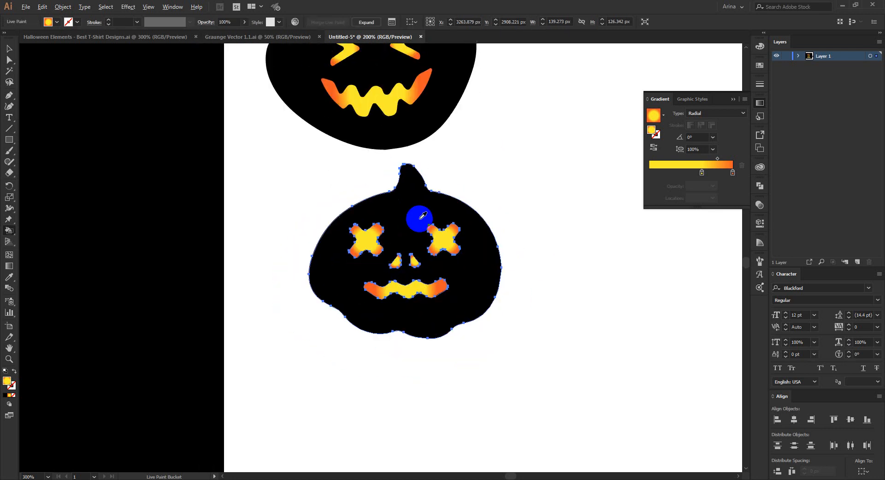
click(505, 292)
scroll(506, 323, up, 3)
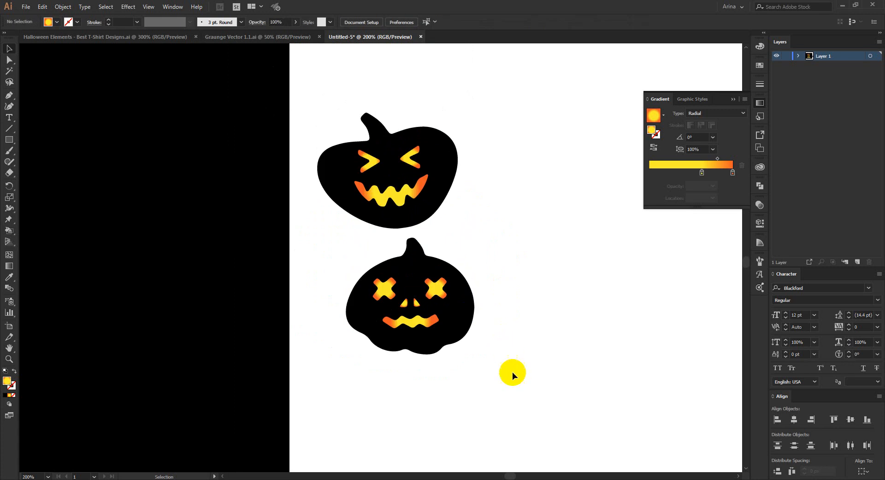
Step: Select both painted pumpkins and expand their Live Paint groups
mouse_move(513, 373)
mouse_down()
mouse_move(317, 89)
mouse_move(520, 366)
mouse_up()
click(313, 88)
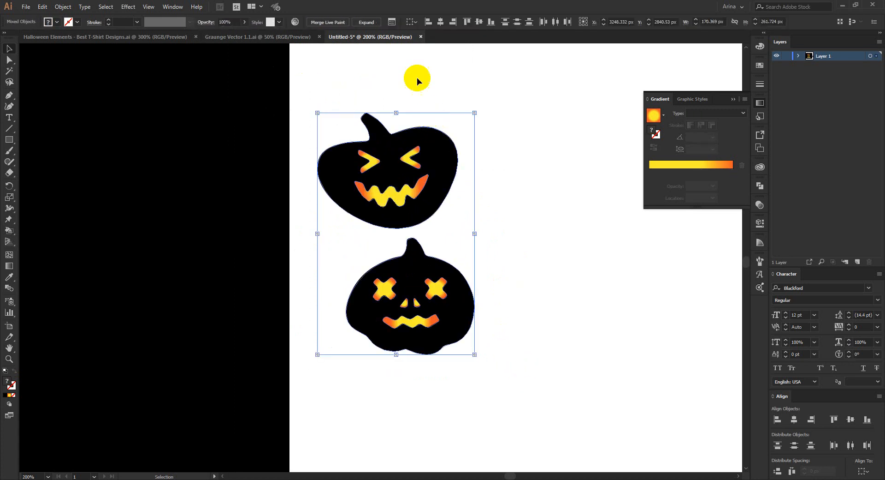
click(342, 24)
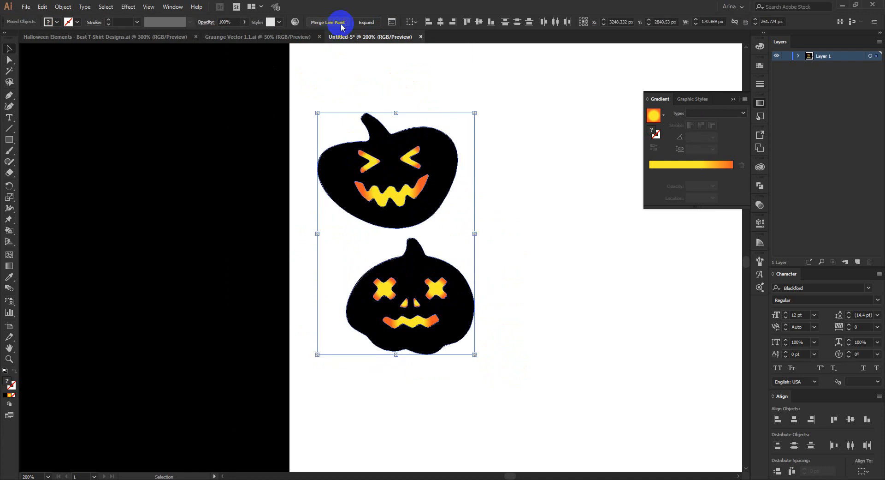
click(358, 23)
click(409, 81)
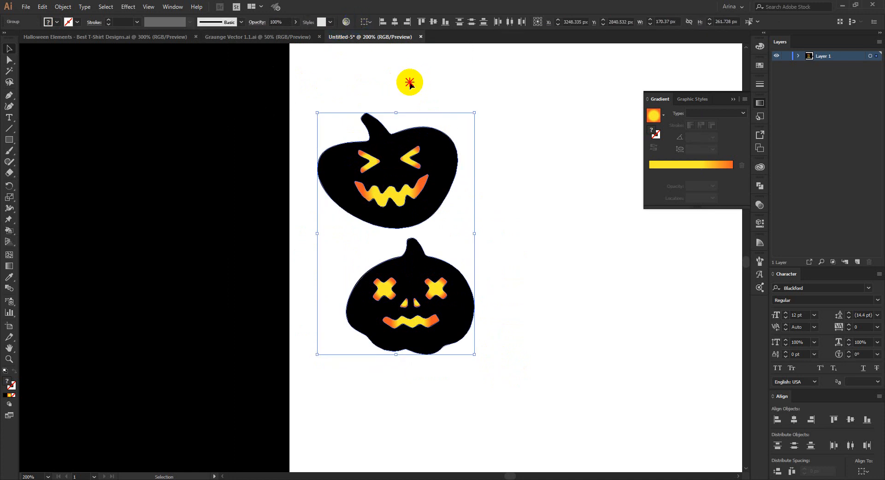
Step: Try to delete the squinting pumpkin's black body inside its isolated group
double_click(446, 183)
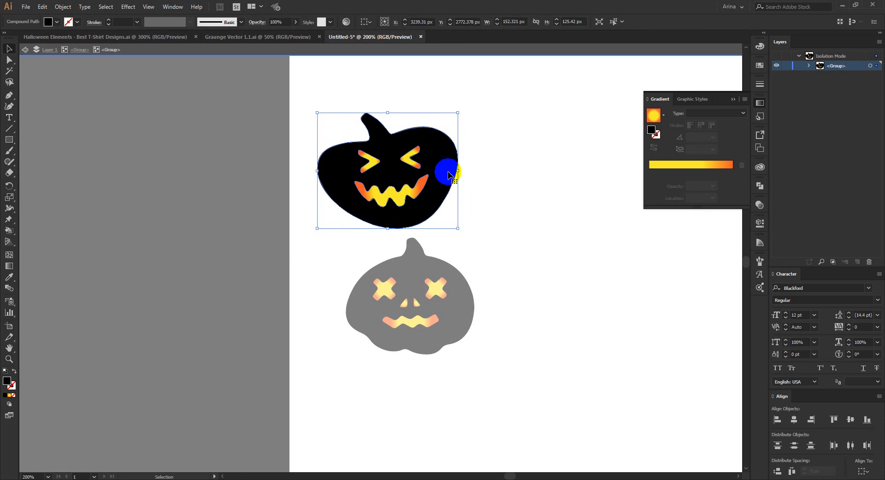
key(Delete)
key(Escape)
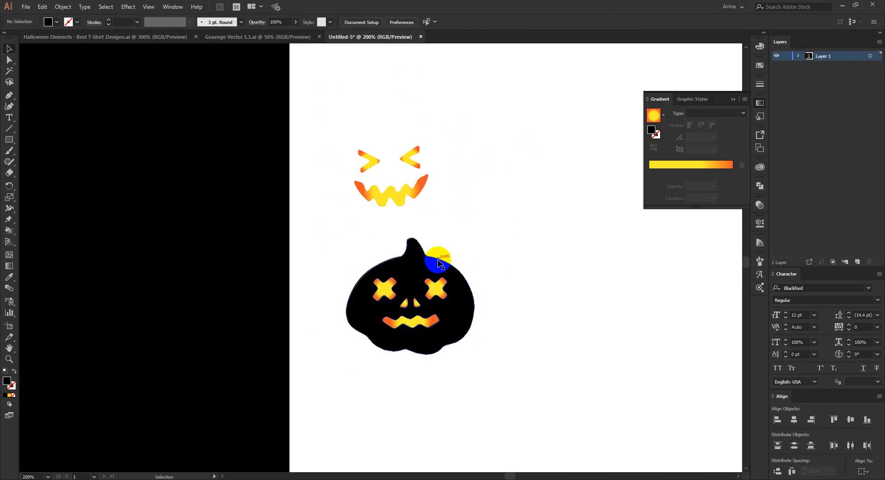
Step: Try to delete the X-eyed pumpkin's black body in isolation and leave isolation mode
double_click(422, 259)
double_click(420, 257)
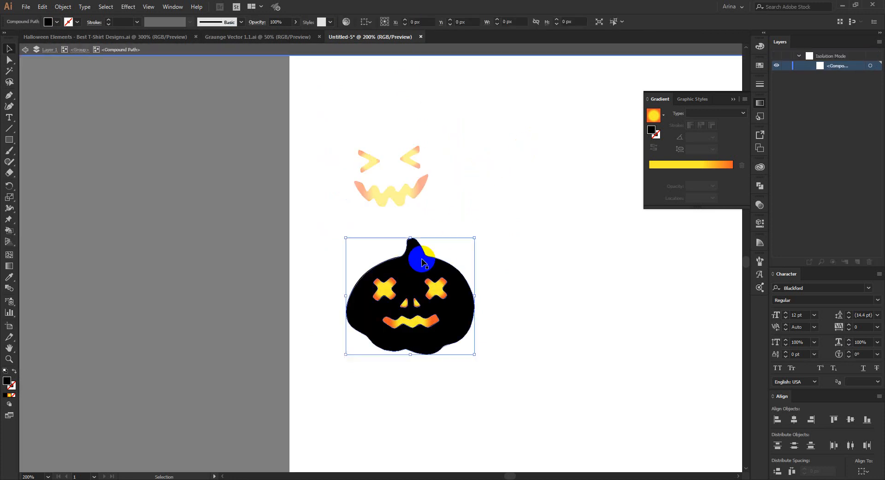
click(418, 256)
key(Delete)
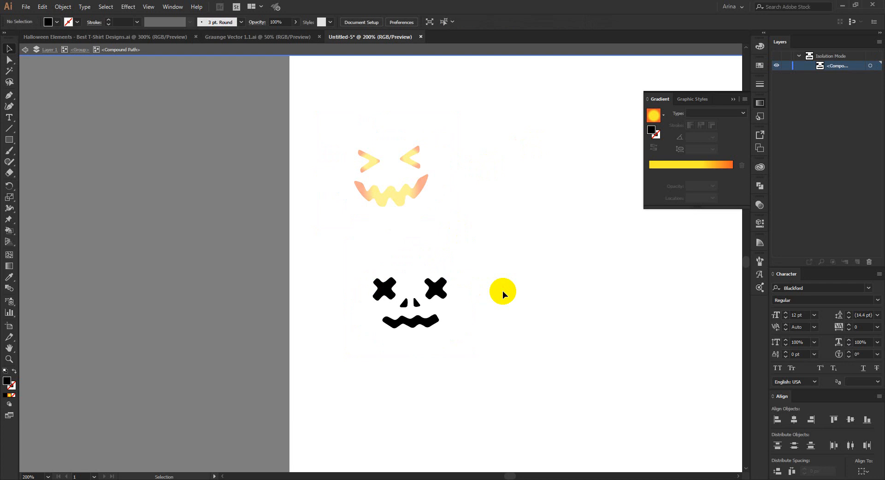
double_click(503, 291)
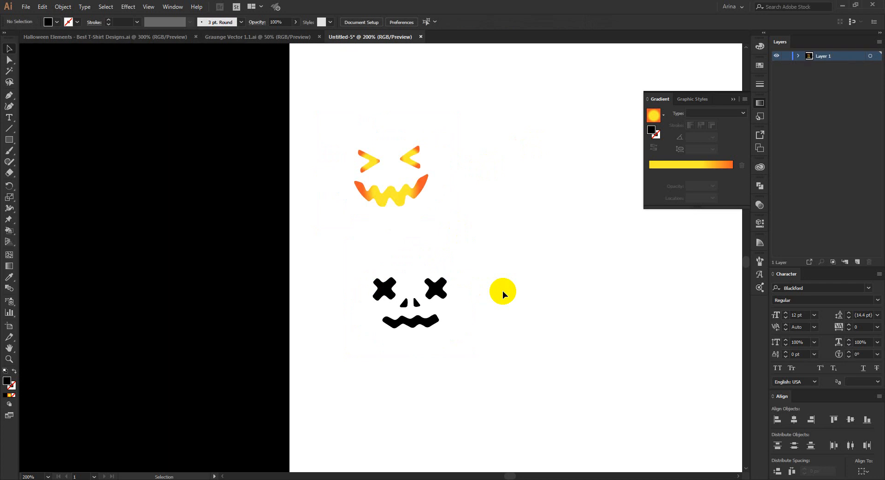
Step: Undo the deletions on both pumpkins and exit isolation mode
key(ctrl+z)
key(ctrl+z)
key(ctrl+z)
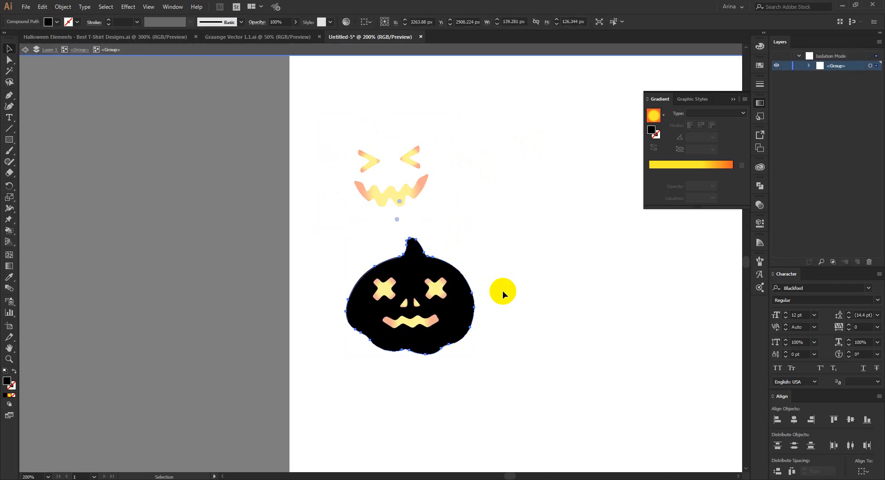
double_click(502, 291)
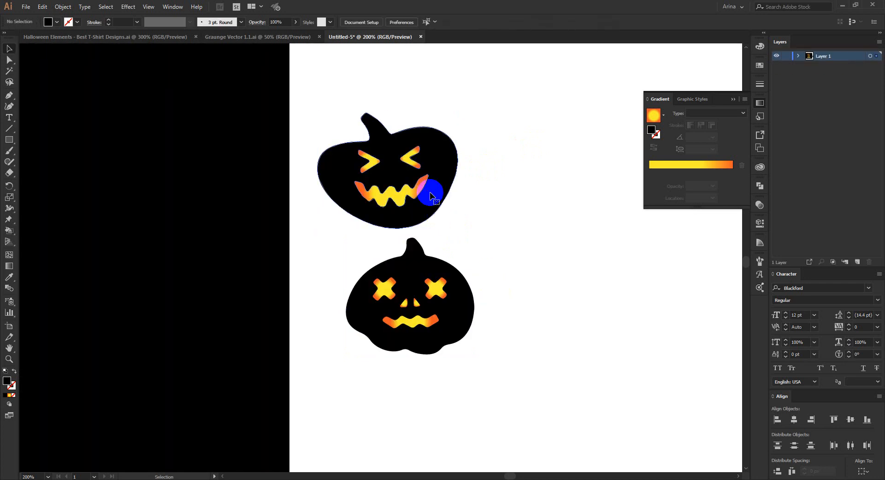
Step: Isolate the squinting pumpkin's group and delete only its black body, keeping the gradient eyes and mouth
double_click(431, 197)
click(430, 197)
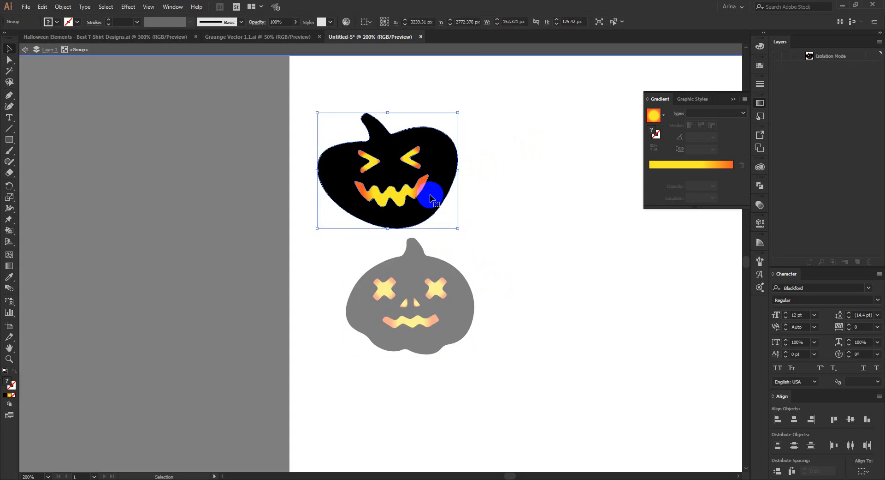
key(Delete)
key(ctrl+z)
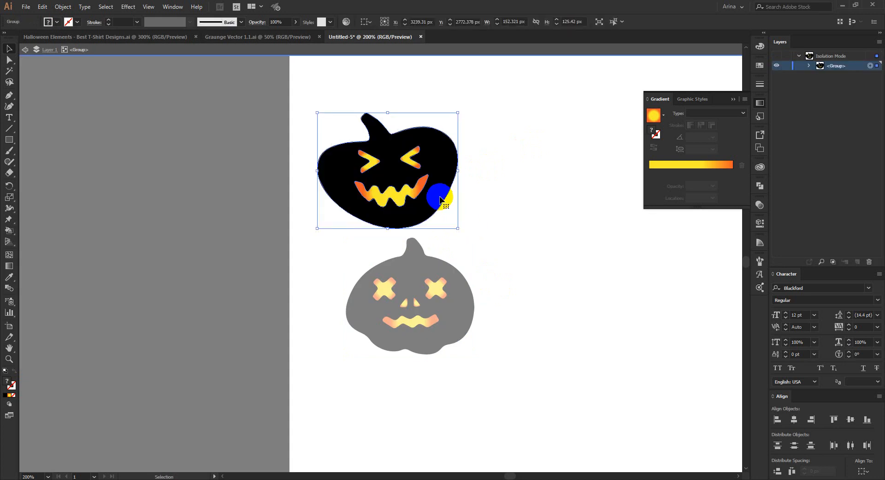
double_click(440, 196)
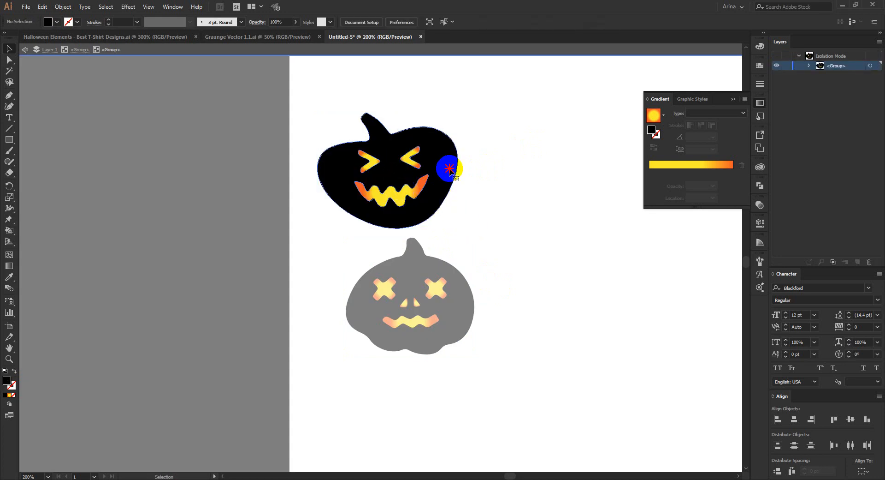
click(449, 172)
key(Delete)
double_click(484, 214)
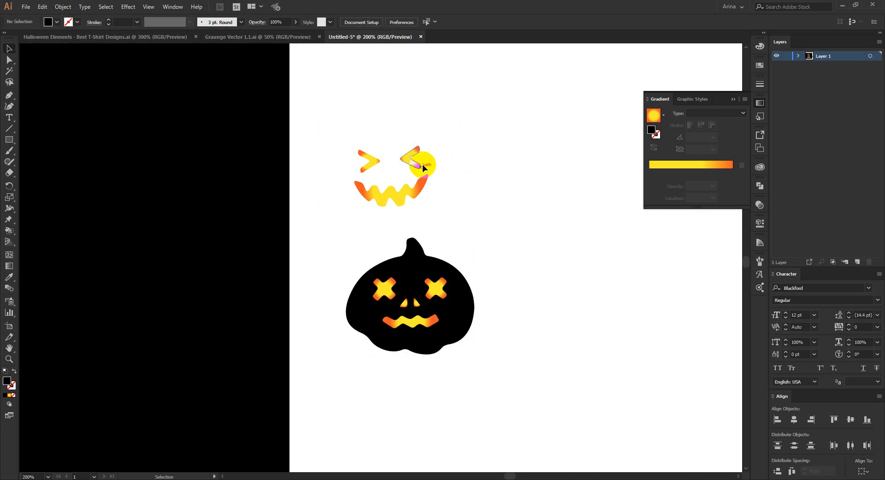
Step: Isolate the X-eyed pumpkin's group and delete only its black body, keeping the gradient eyes, nose and mouth
click(426, 264)
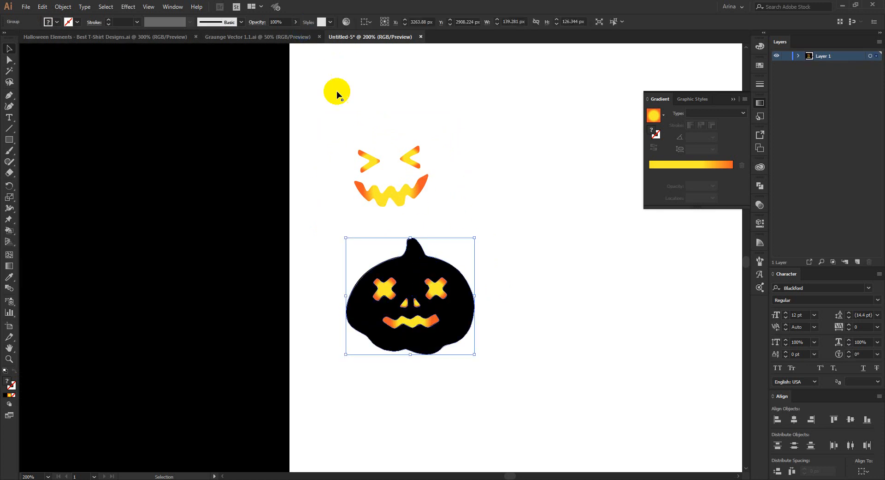
click(420, 266)
double_click(420, 265)
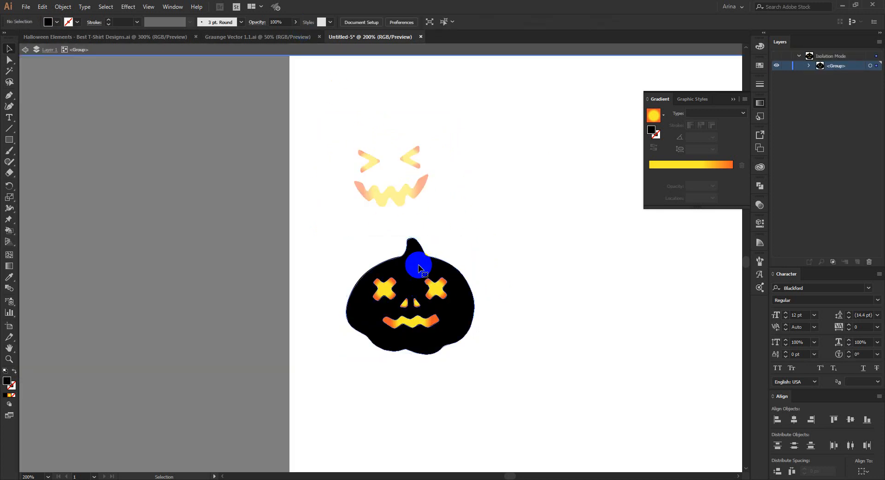
click(419, 267)
key(Delete)
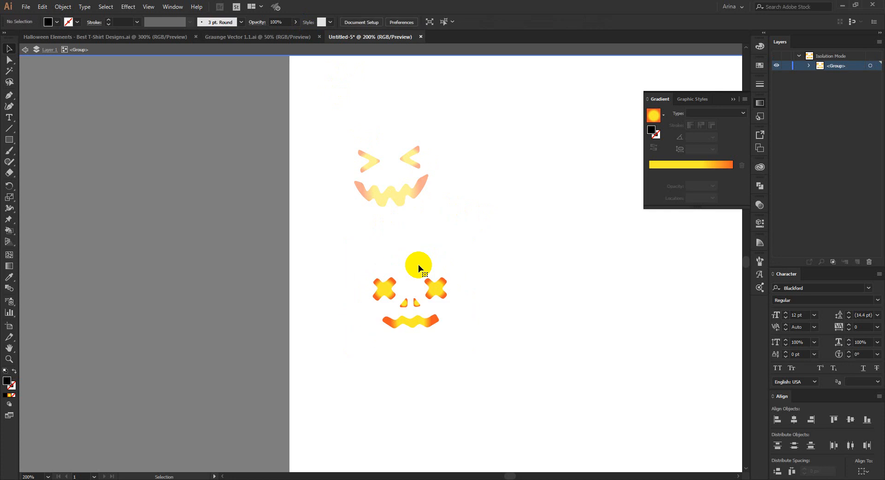
double_click(427, 254)
Step: Move the squinting face onto the artboard at the right end of the BE AFRAID line and enlarge it
scroll(506, 251, down, 3)
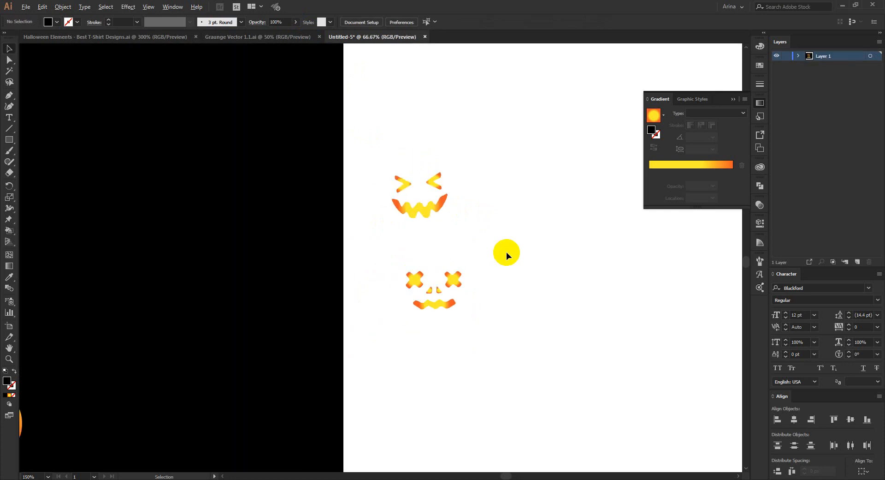
click(475, 227)
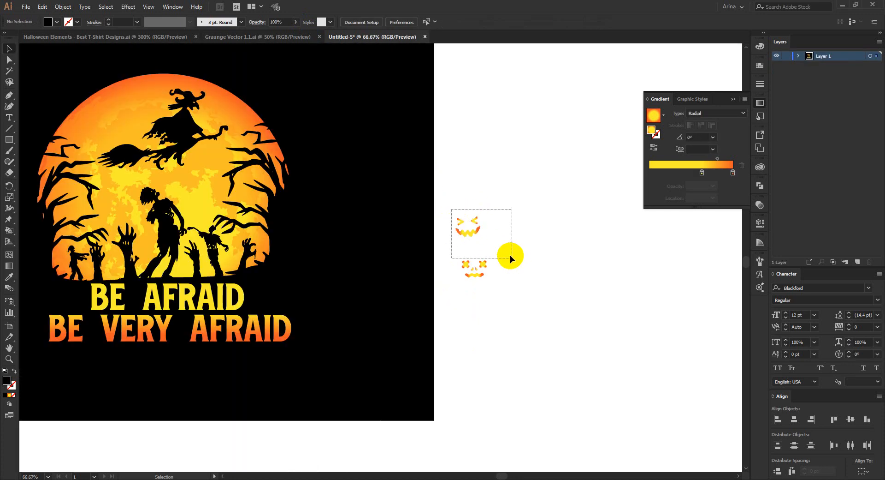
drag(474, 234, 355, 291)
scroll(252, 302, up, 2)
drag(317, 305, 338, 277)
scroll(443, 291, down, 2)
Step: Place the X-eyed face just before the word BE in the BE AFRAID line and enlarge it to about 122 × 84 px
drag(615, 290, 563, 241)
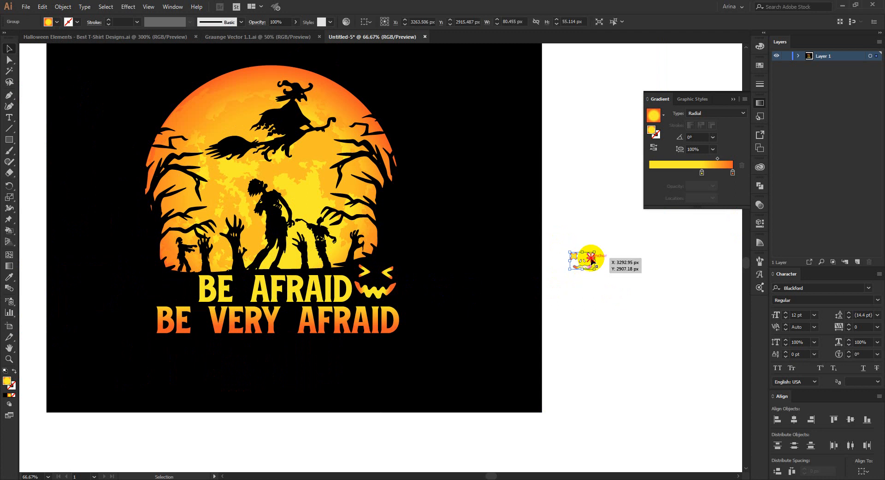
drag(589, 268, 117, 303)
scroll(181, 291, up, 3)
drag(211, 311, 227, 311)
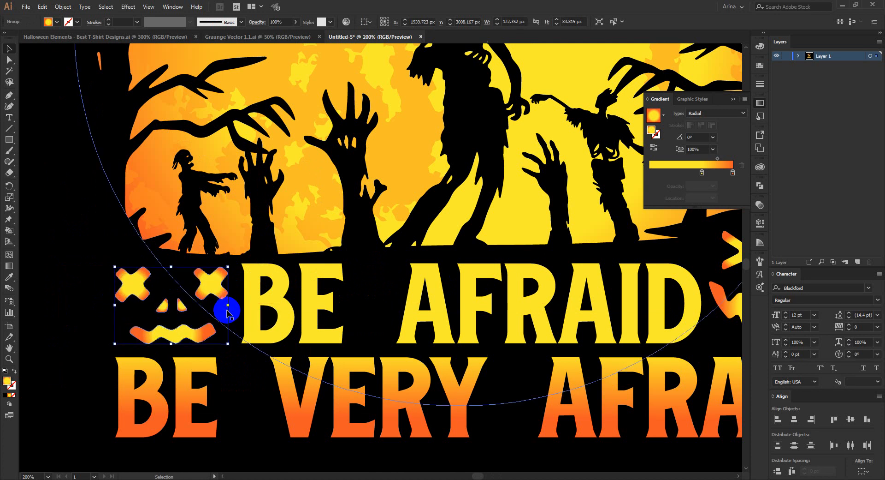
Step: Nudge the X-eyed face slightly upward to line up with the BE AFRAID text
key(Up)
key(Up)
key(Down)
key(Down)
key(Up)
key(Up)
key(ctrl+minus)
key(ctrl+minus)
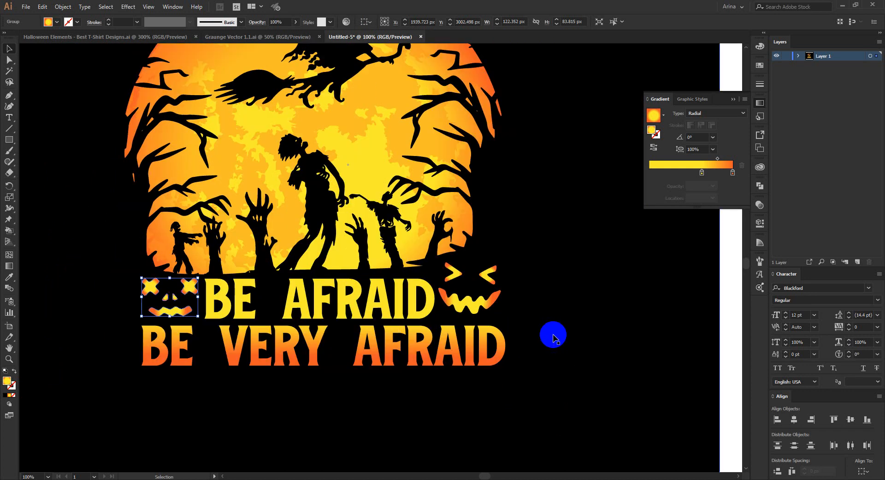
click(554, 332)
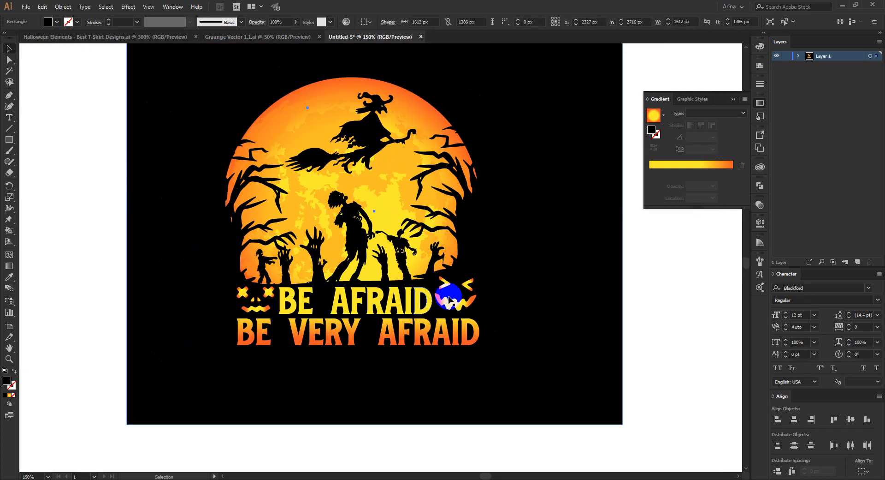
Step: Select the squinting face beside BE AFRAID and rotate it slightly to reduce its tilt
scroll(450, 300, up, 2)
click(476, 324)
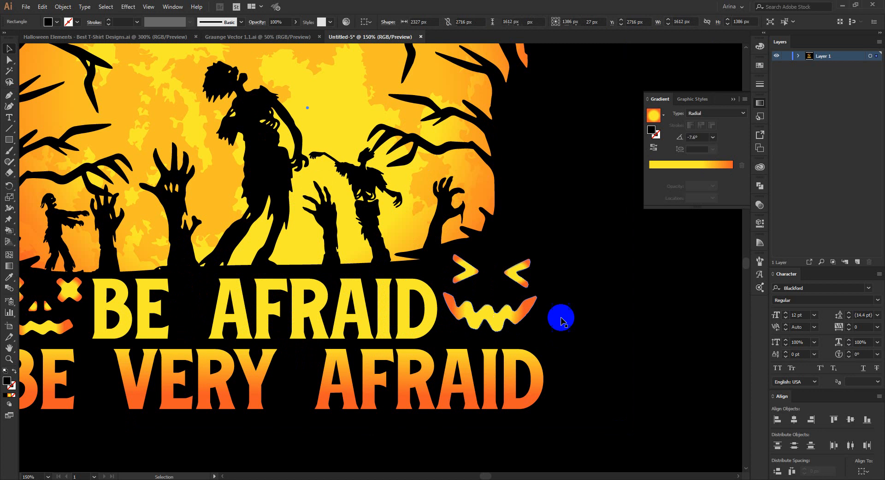
drag(542, 300, 546, 294)
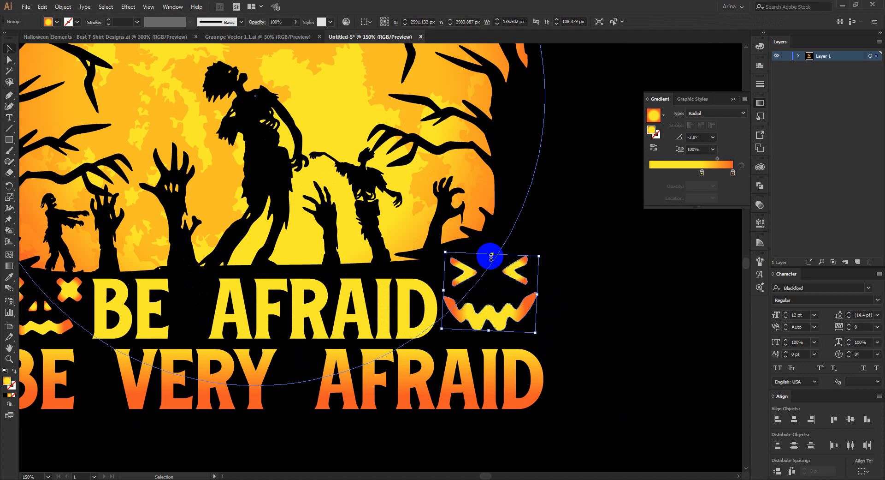
Step: Lower the squinting face to the level of the BE AFRAID text and rotate it a little further to straighten it
key(Down)
key(Down)
key(Down)
key(Down)
key(Down)
key(Down)
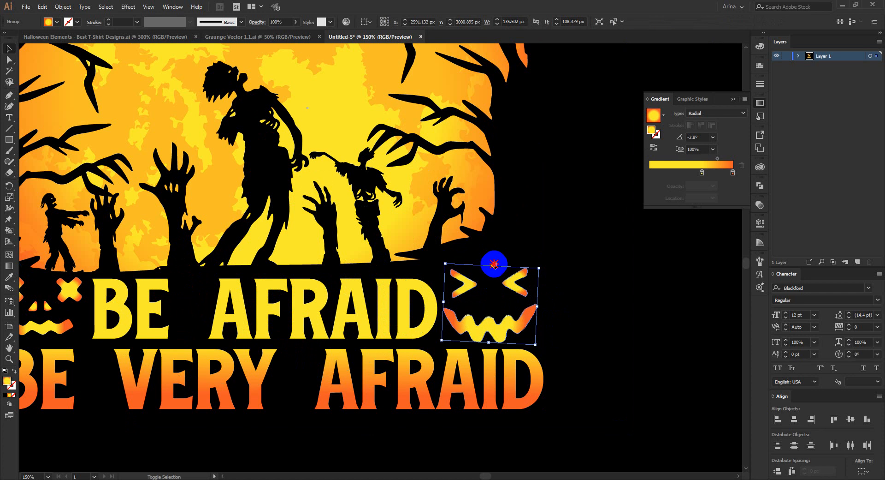
drag(492, 265, 492, 269)
drag(541, 307, 541, 307)
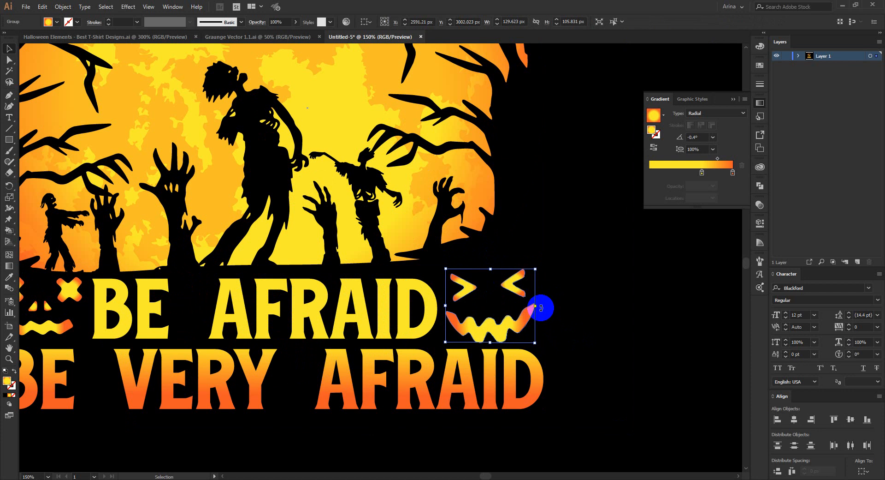
Step: Nudge the squinting face beside BE AFRAID, shrink it to about 117 × 96 px and line it up with the text
key(Up)
key(Up)
scroll(542, 308, down, 2)
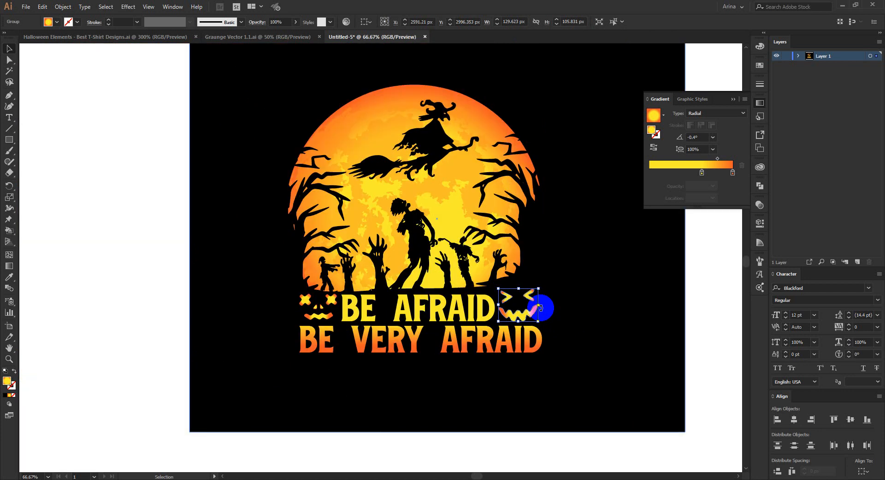
drag(541, 305, 535, 304)
key(Down)
key(Down)
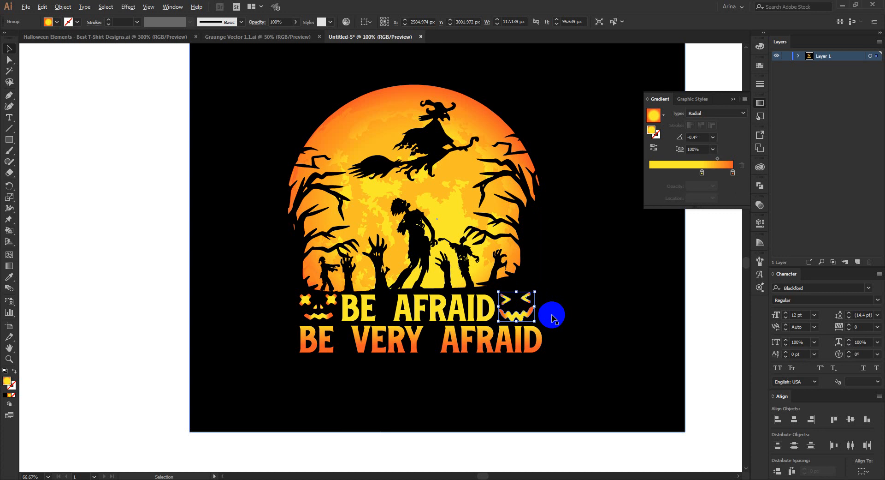
Step: Rotate the squinting face by a few degrees, lower it slightly beside BE AFRAID, and deselect it
scroll(554, 317, up, 3)
drag(505, 290, 474, 316)
scroll(447, 255, down, 3)
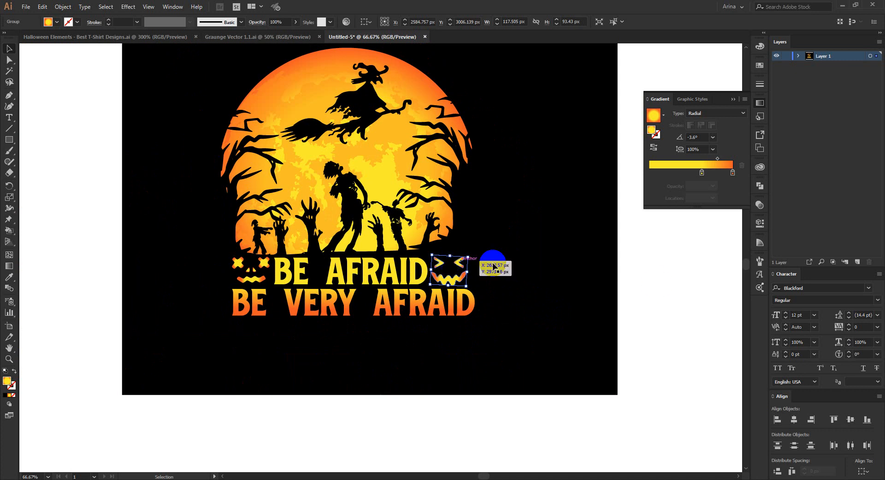
click(657, 284)
scroll(656, 284, up, 1)
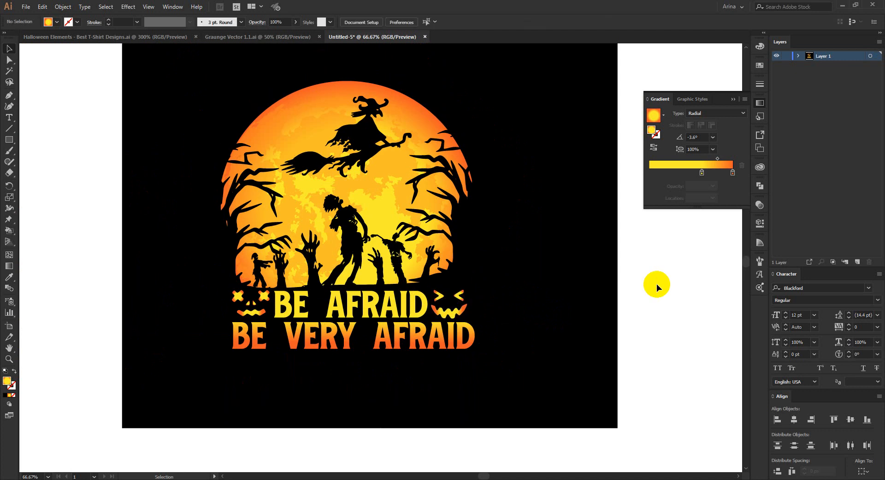
scroll(154, 84, up, 1)
scroll(262, 123, down, 1)
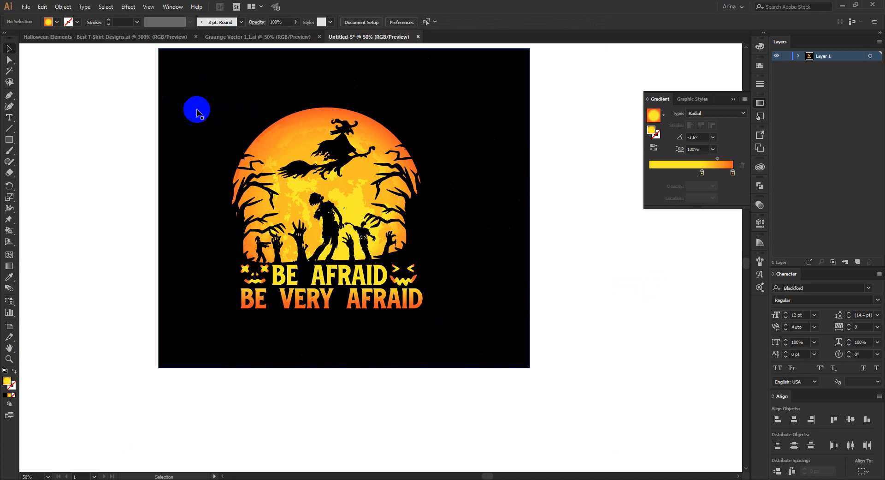
Step: Select the moon scene, both caption lines and the two faces without the black background, and group them
drag(129, 70, 487, 292)
click(364, 177)
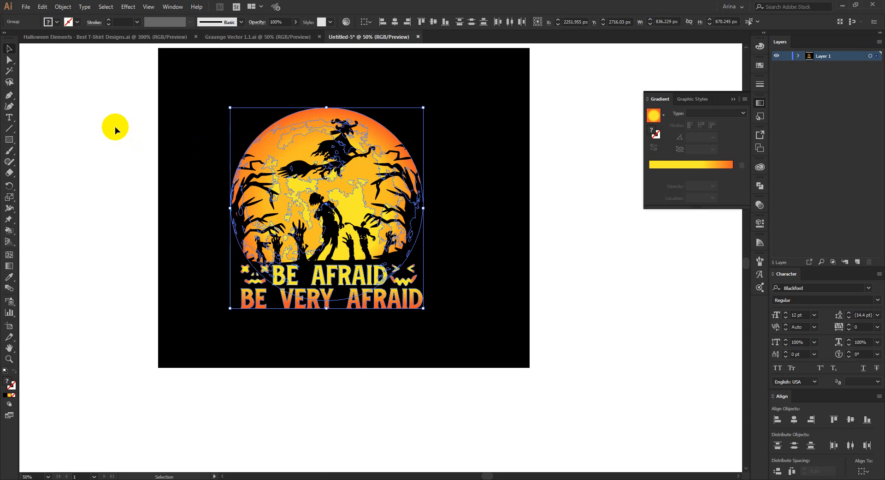
key(ctrl+shift+g)
click(587, 255)
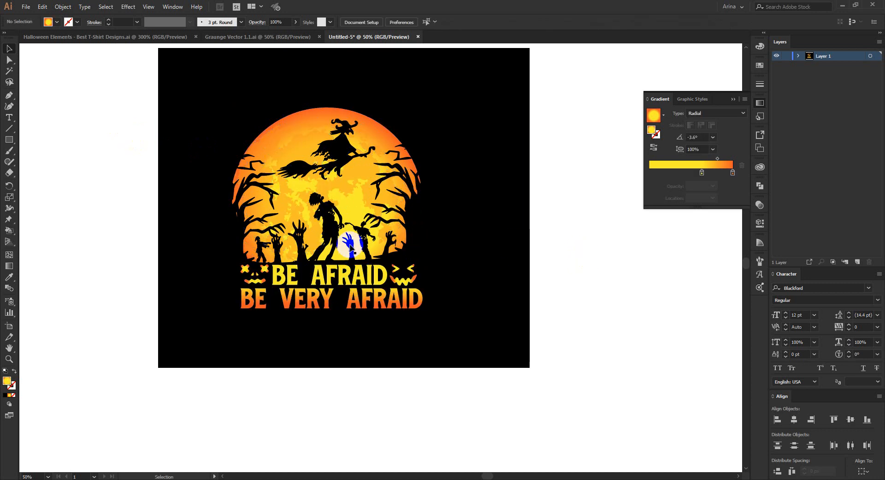
click(235, 241)
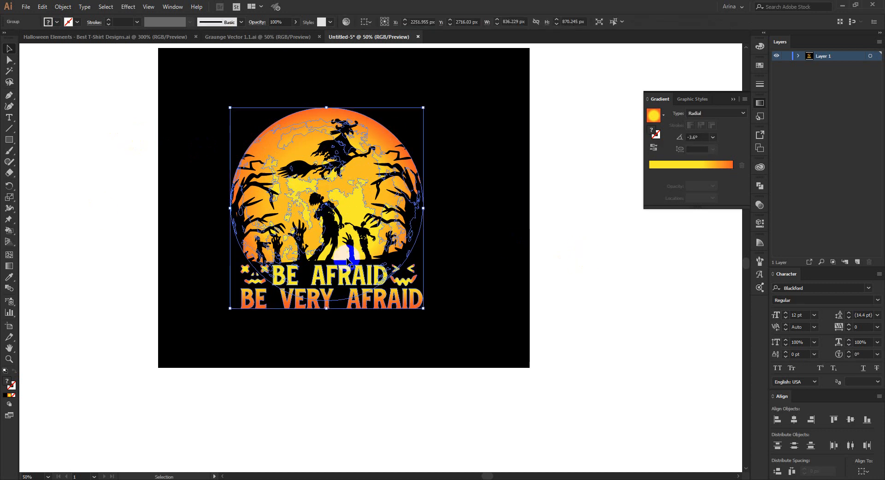
Step: Copy the larger round speckle texture from Graunge Vector 1.1.ai and return to the Halloween design document
click(237, 36)
click(297, 217)
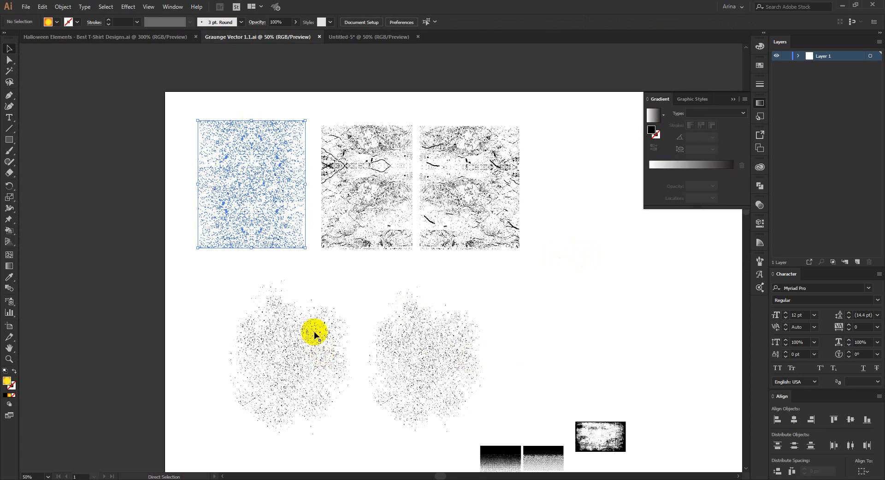
scroll(314, 335, down, 3)
drag(306, 306, 298, 301)
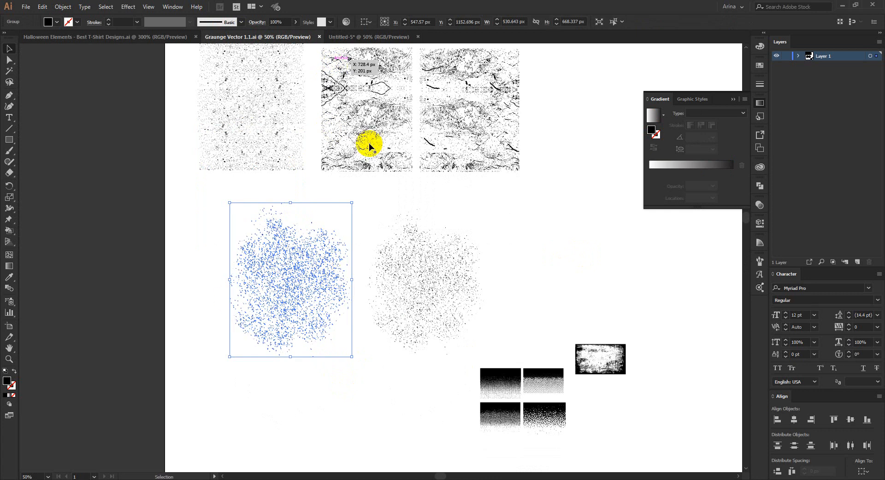
click(362, 36)
Step: Select the grouped artwork and start an opacity mask on it with Clip turned off
click(362, 170)
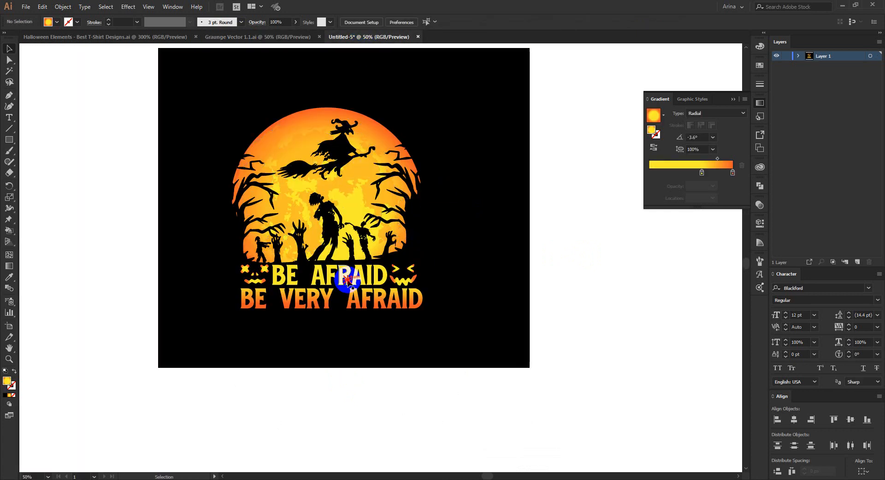
click(387, 253)
click(760, 204)
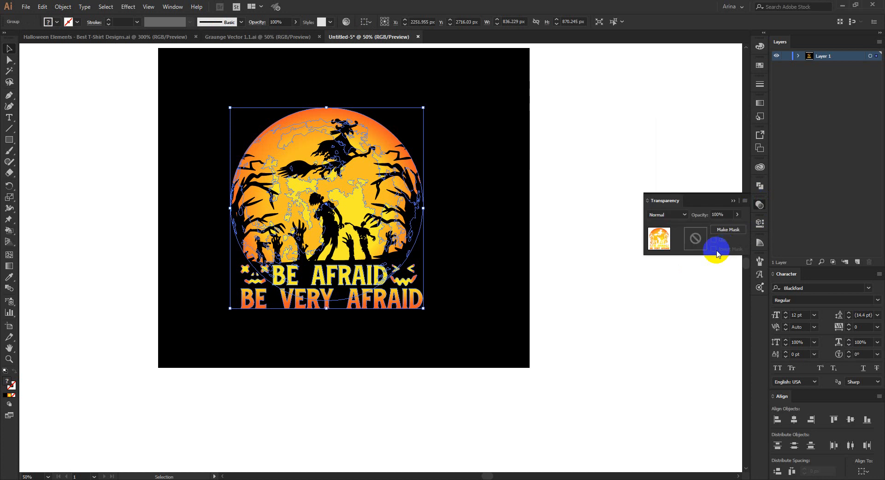
click(698, 244)
click(714, 239)
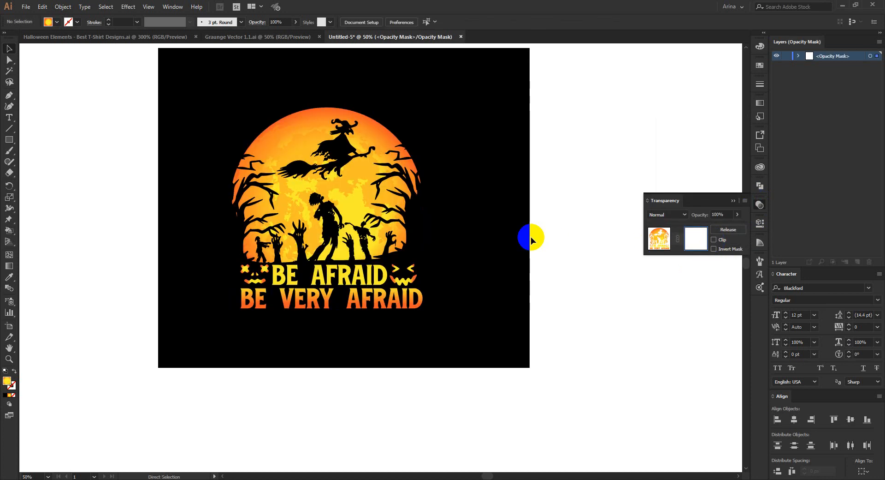
Step: Paste the speckle texture into the opacity mask and spread overlapping copies over the whole moon scene, caption and faces
key(ctrl+v)
drag(421, 262, 297, 222)
drag(296, 217, 394, 299)
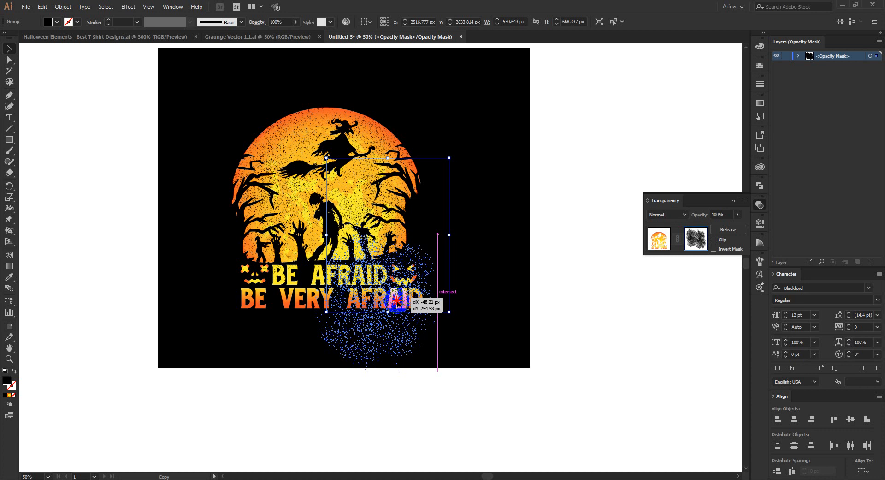
drag(397, 299, 430, 353)
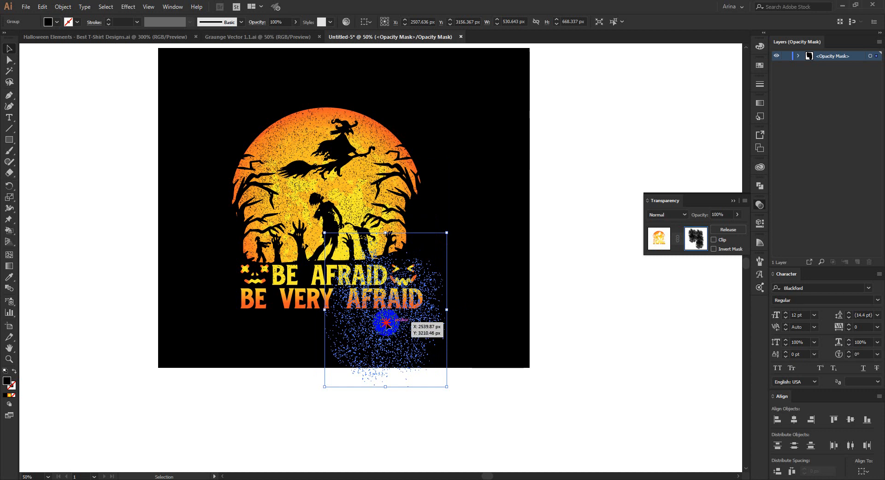
drag(387, 323, 453, 317)
Step: Leave opacity mask editing, deselect the artwork and put away the transparency settings
click(584, 312)
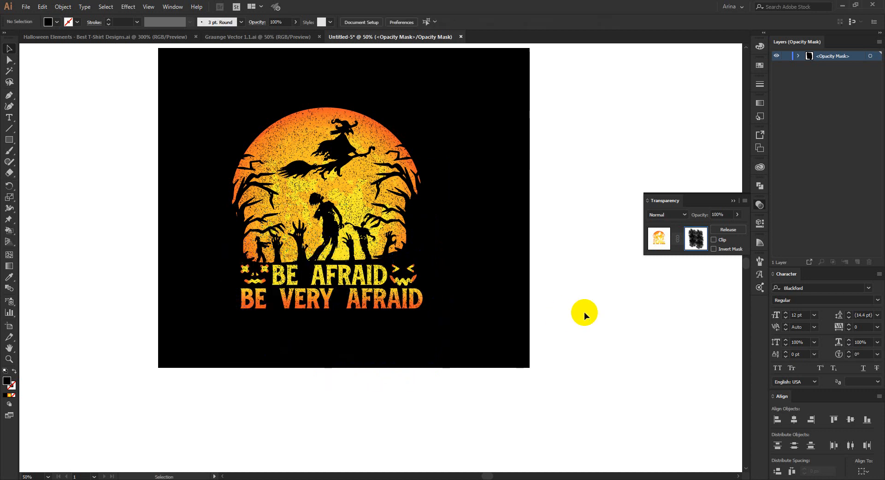
click(655, 238)
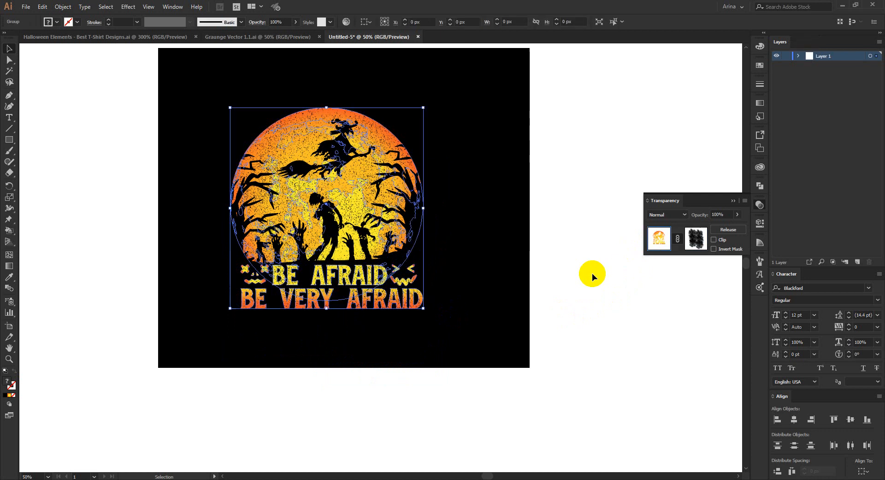
click(592, 273)
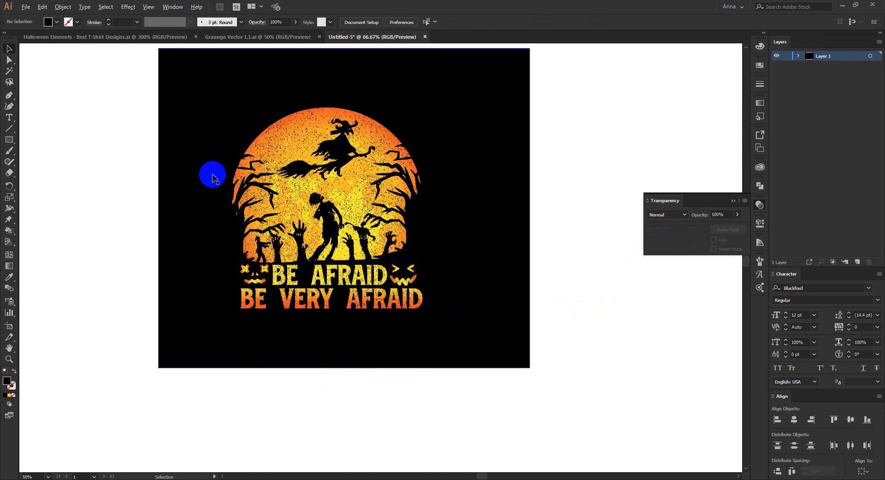
scroll(212, 177, up, 1)
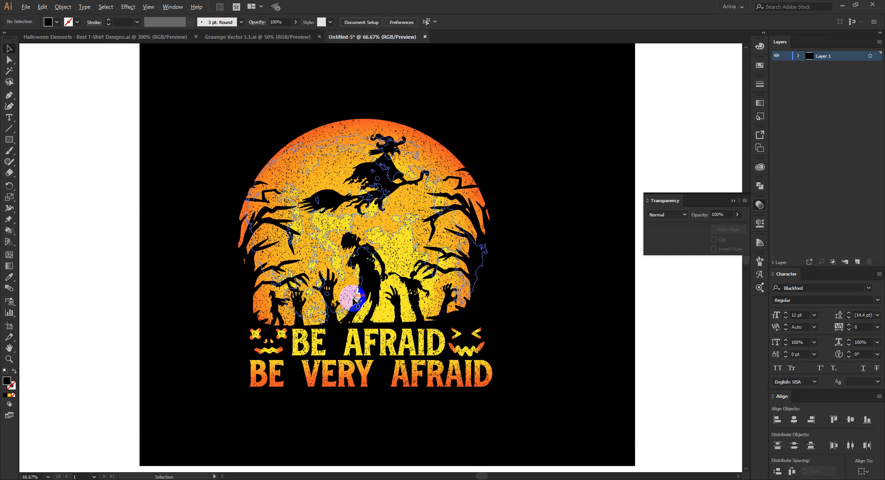
scroll(354, 300, up, 1)
drag(460, 206, 526, 236)
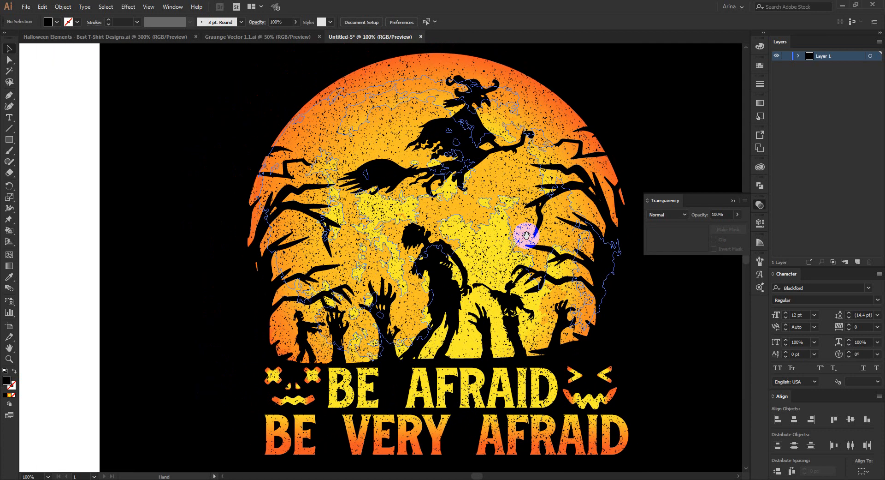
click(733, 200)
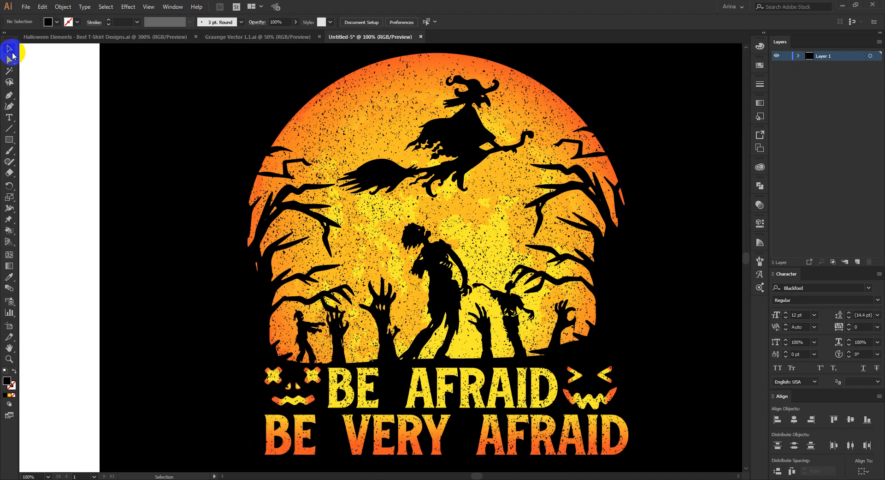
click(10, 49)
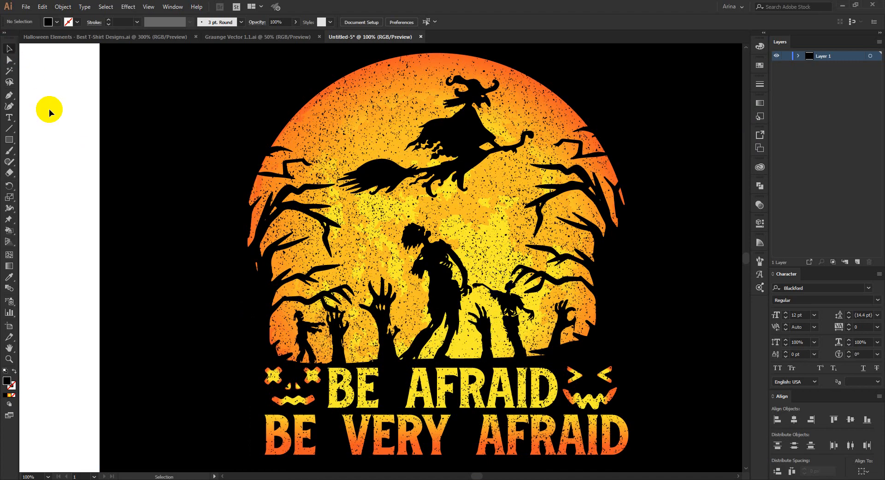